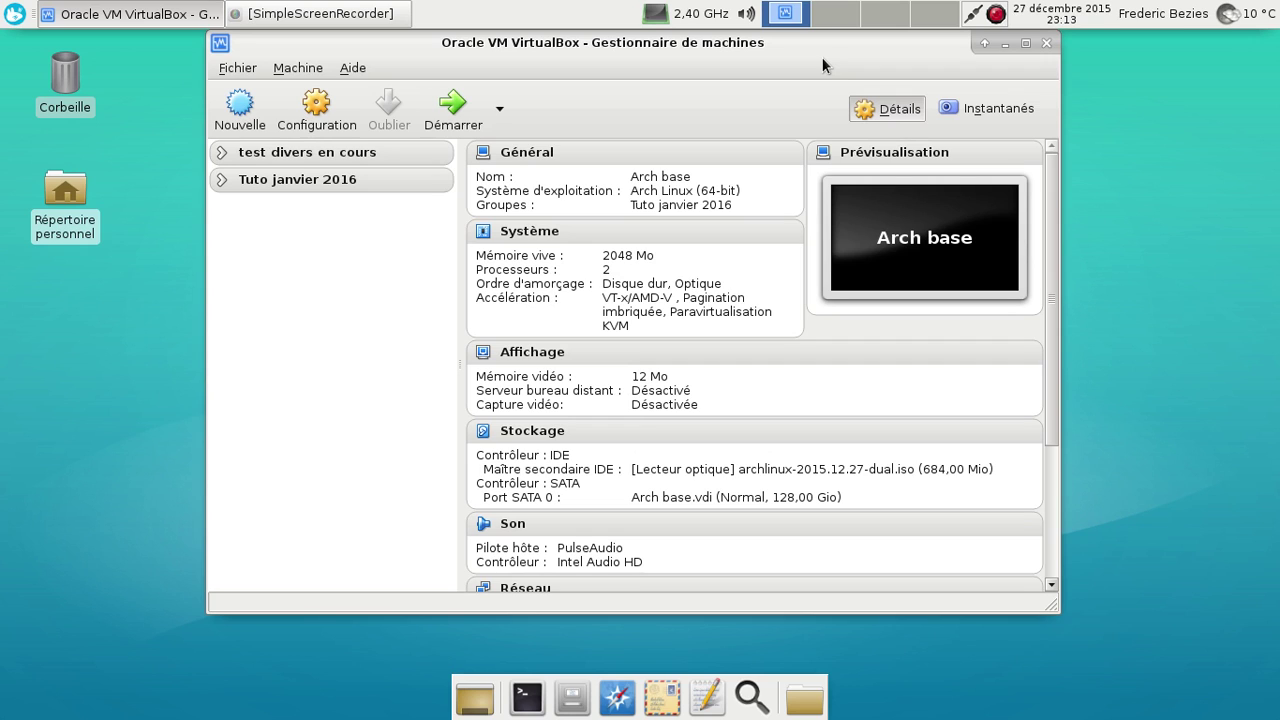
# Toggle the Tuto janvier 2016 group closed and open again so its eight Arch VMs are listed
pyautogui.doubleClick(294, 178)
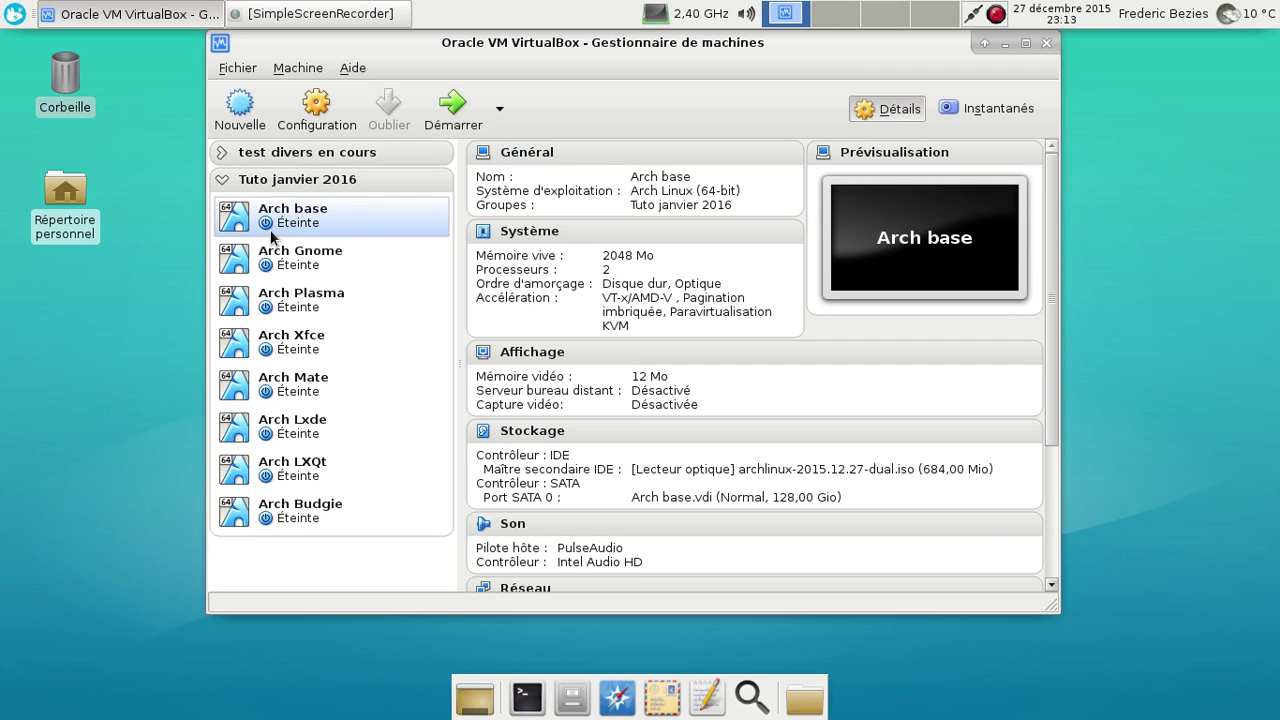
pyautogui.click(221, 180)
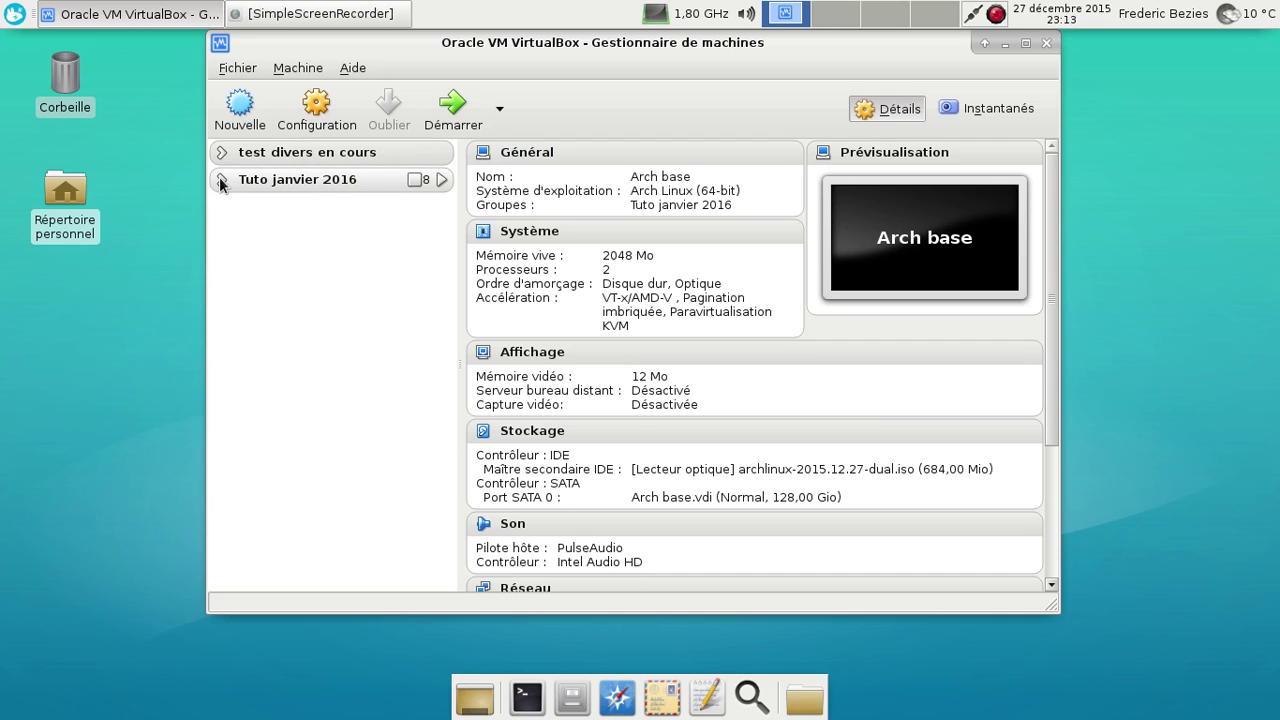
pyautogui.click(220, 179)
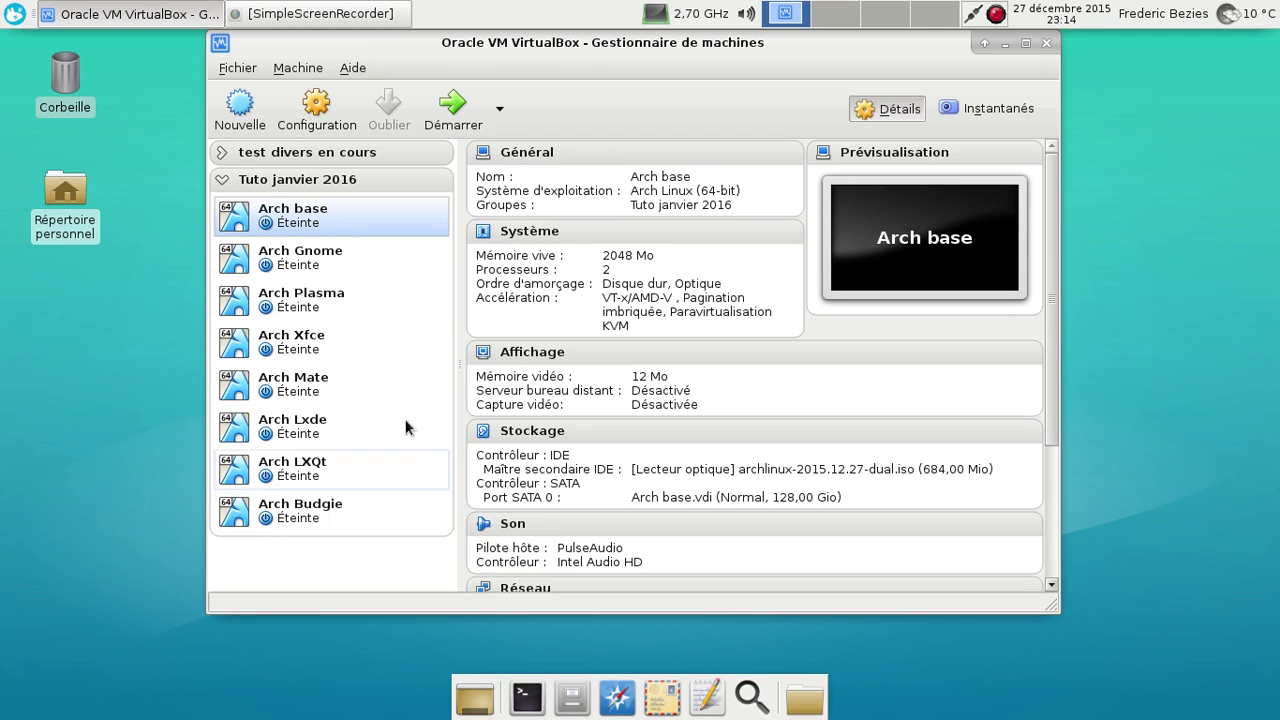
# Boot Arch base through the default GRUB entry and log in at the console
pyautogui.click(462, 100)
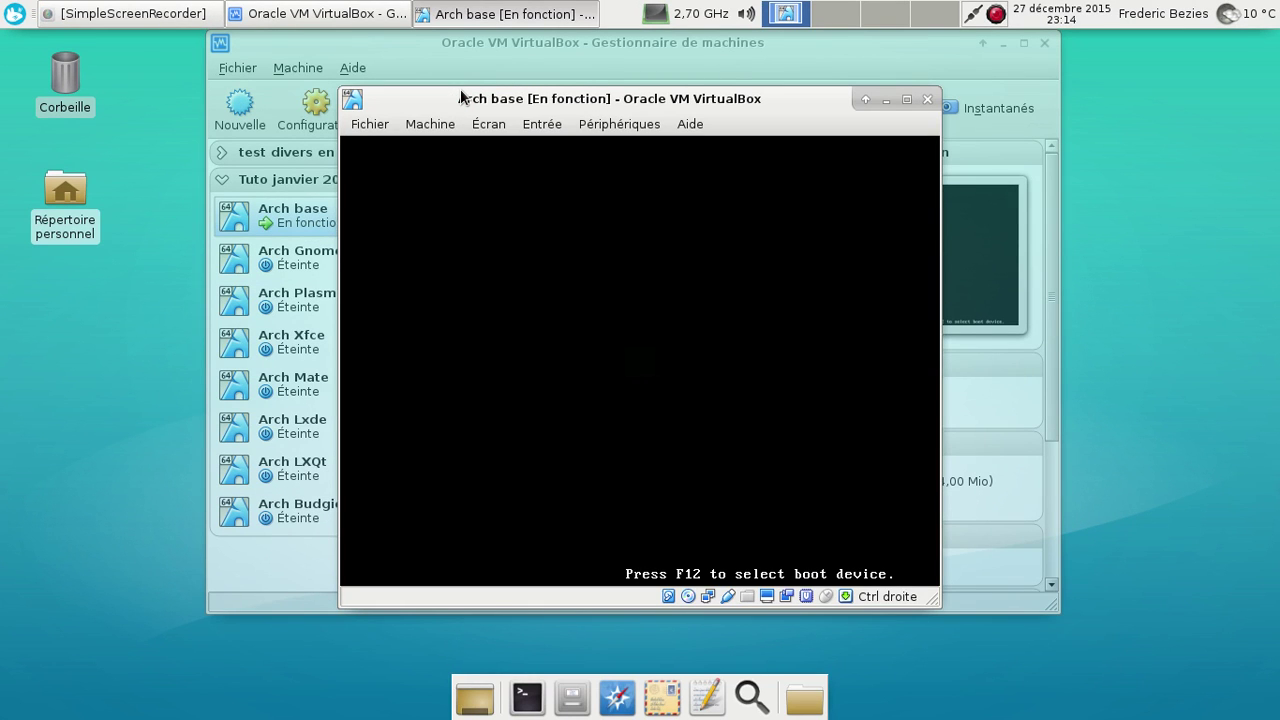
pyautogui.press('Return')
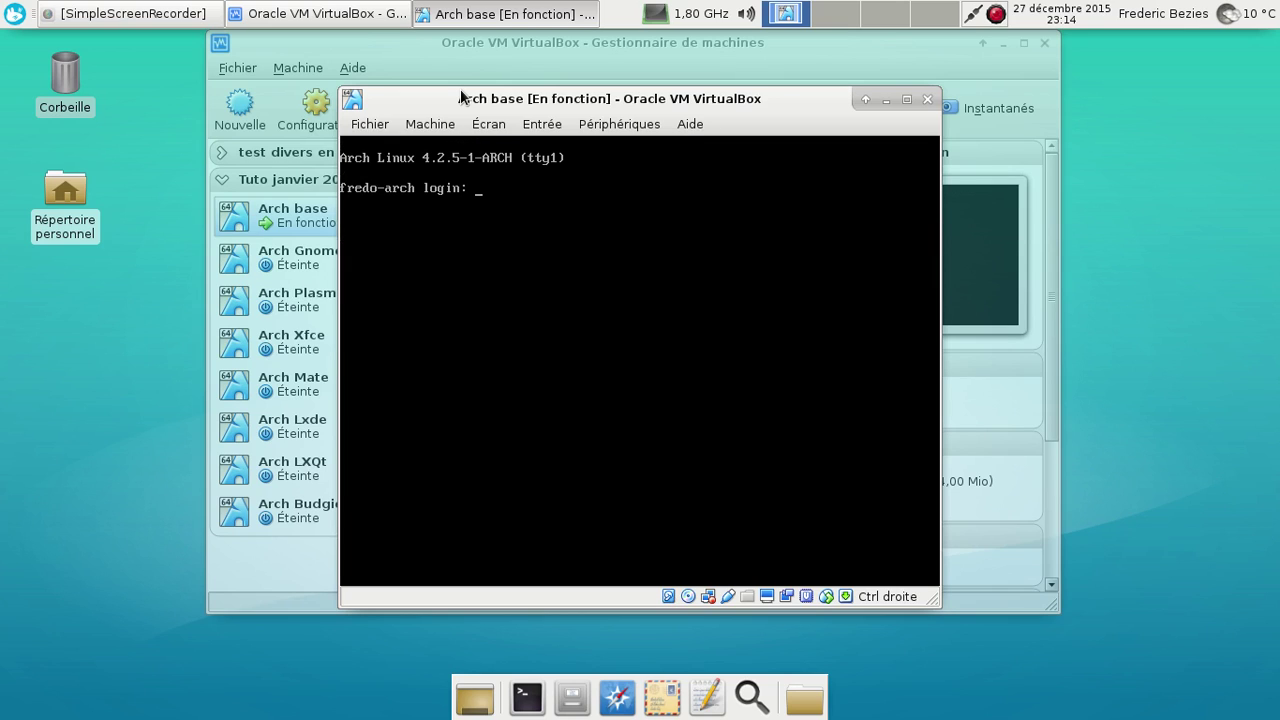
pyautogui.press('Return')
pyautogui.press('Return')
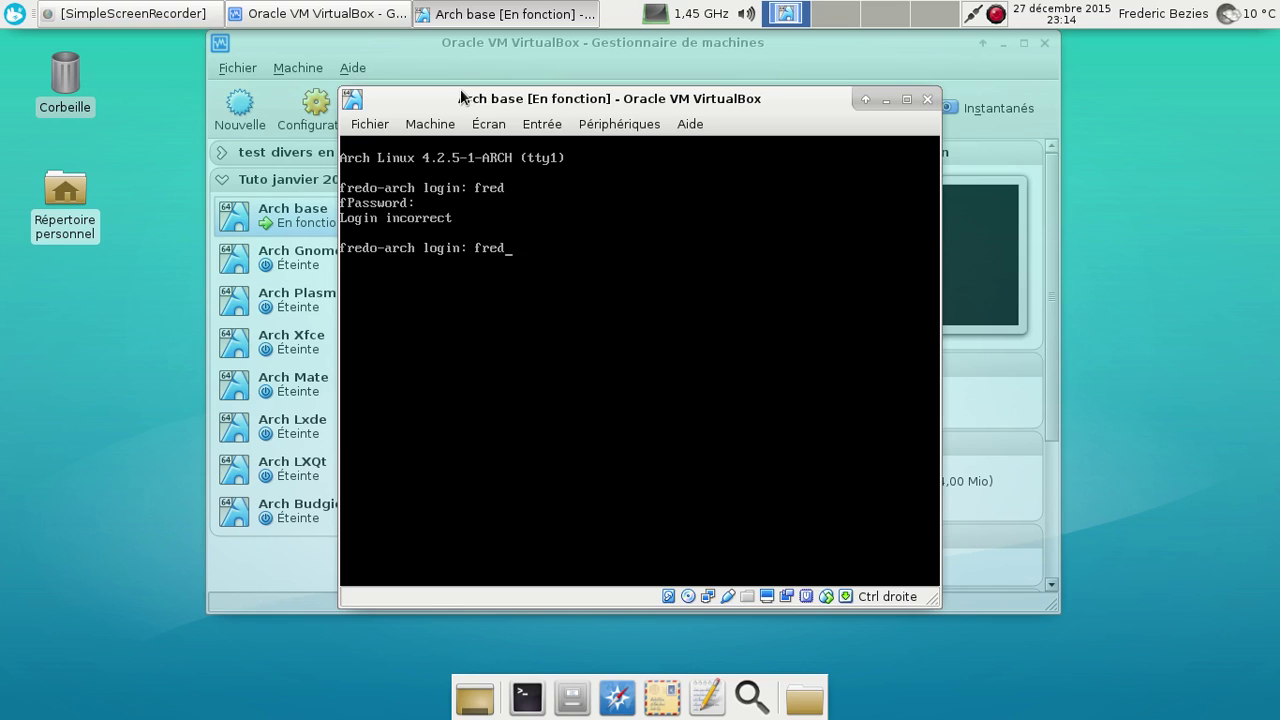
pyautogui.press('Return')
# Check disk usage with df -h, list the home folder with ls, then run shutdown -h now
pyautogui.press('Return')
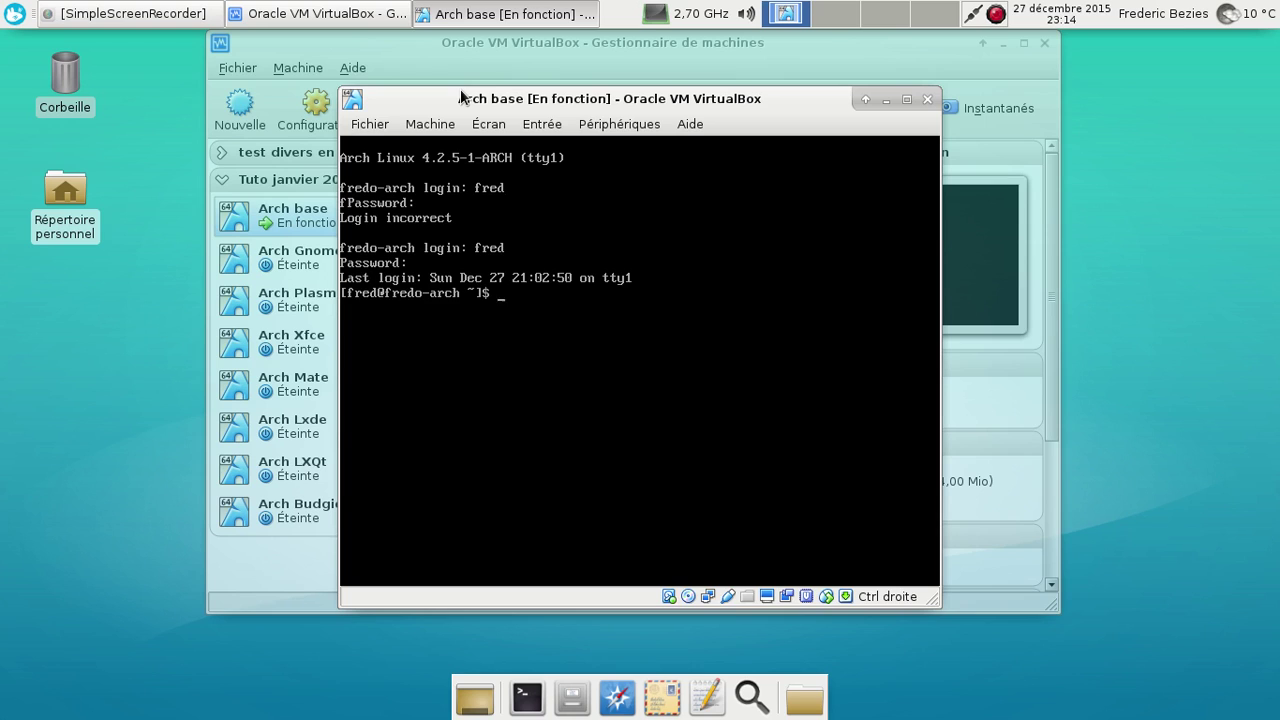
pyautogui.write('df -h')
pyautogui.press('Return')
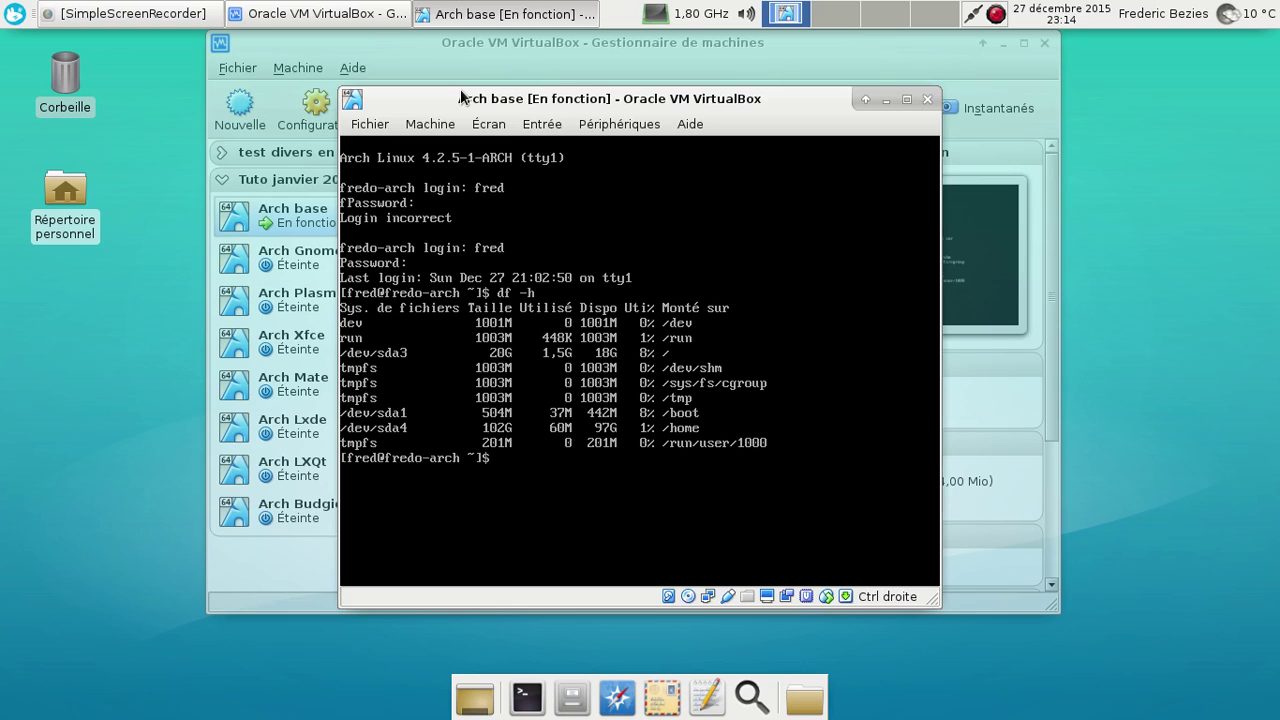
pyautogui.write('ls')
pyautogui.press('Return')
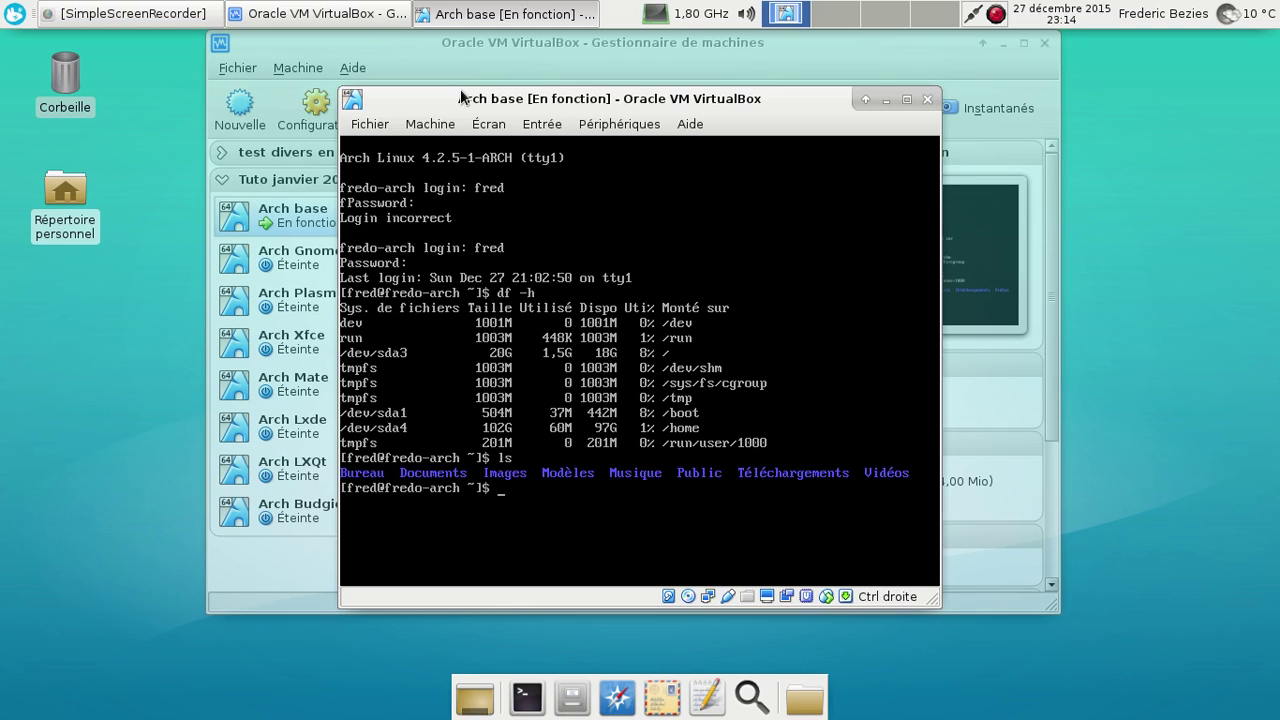
pyautogui.write('shutdown -h now')
pyautogui.press('Return')
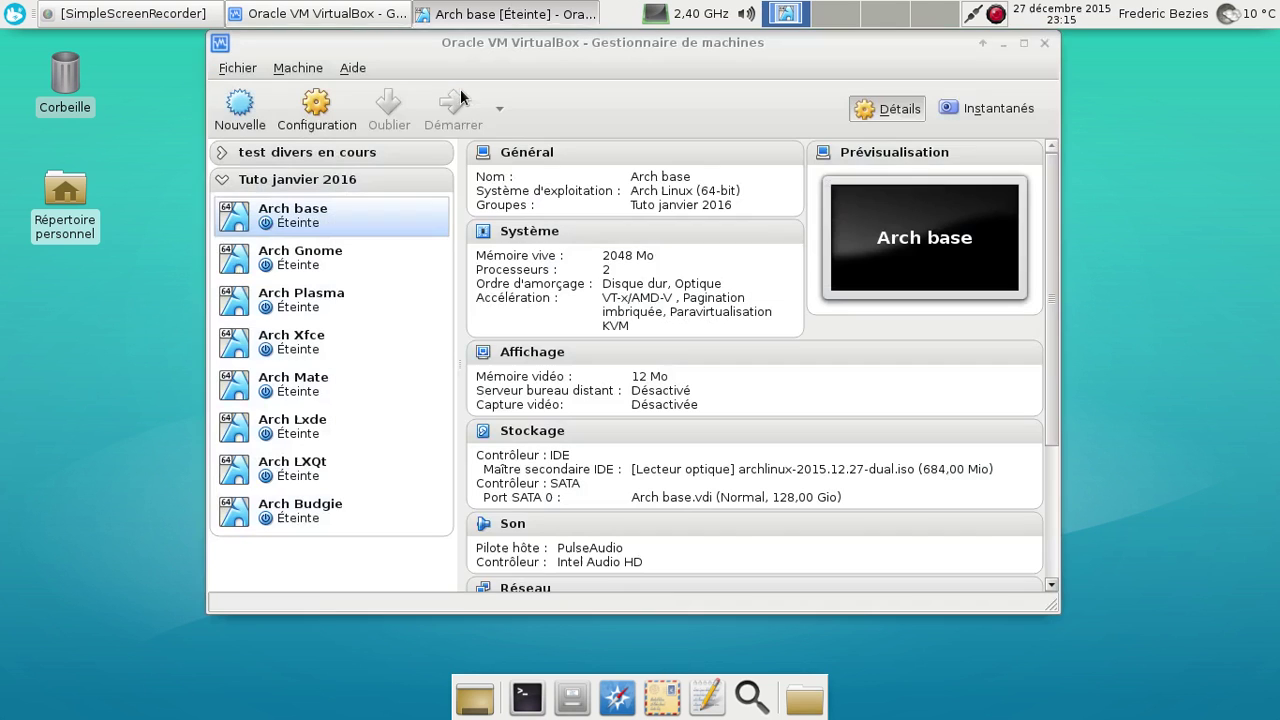
# Start the Arch Gnome VM and boot its default Arch Linux GRUB entry
pyautogui.click(365, 258)
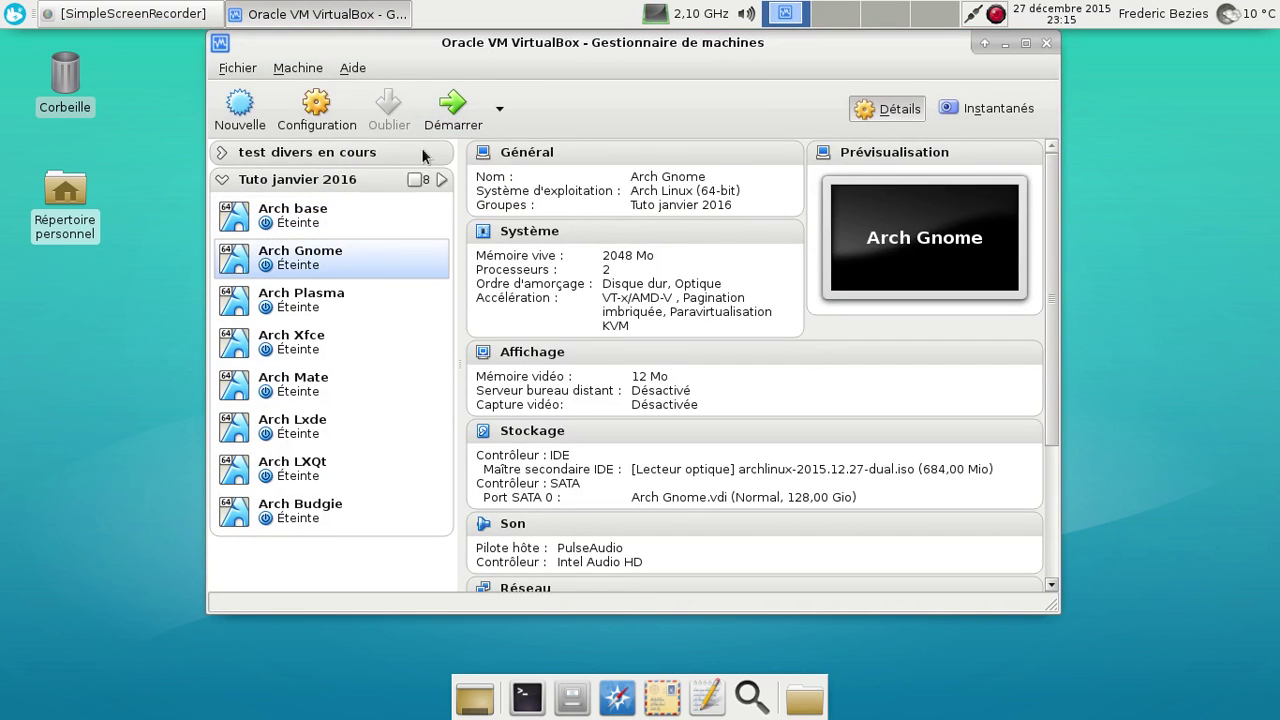
pyautogui.click(442, 126)
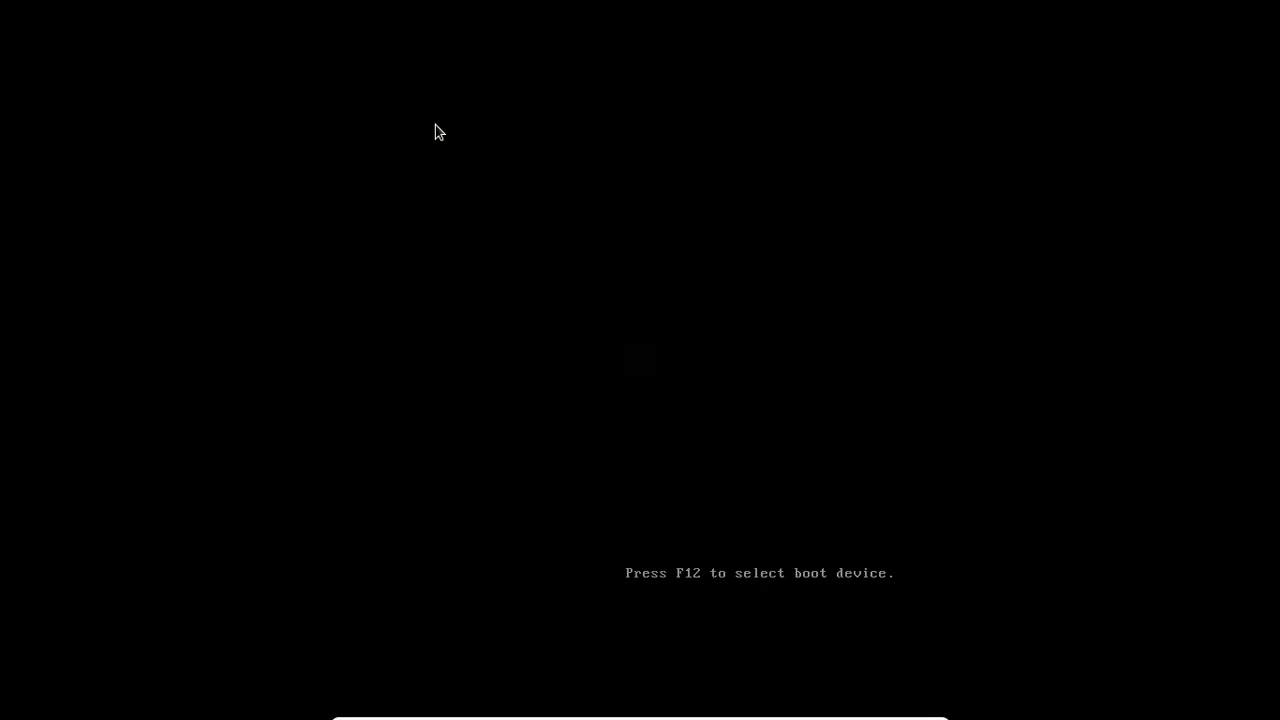
pyautogui.press('Return')
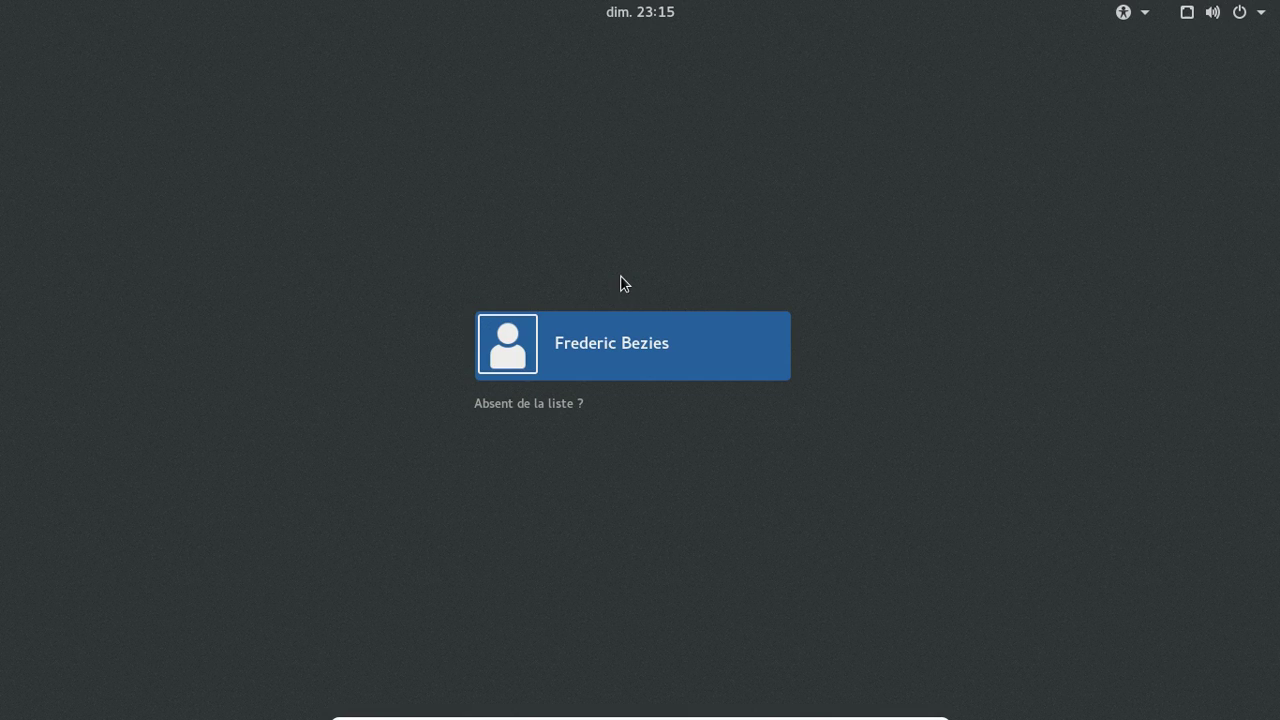
# Pick the user account, review the session choices, and sign in with the password
pyautogui.click(582, 337)
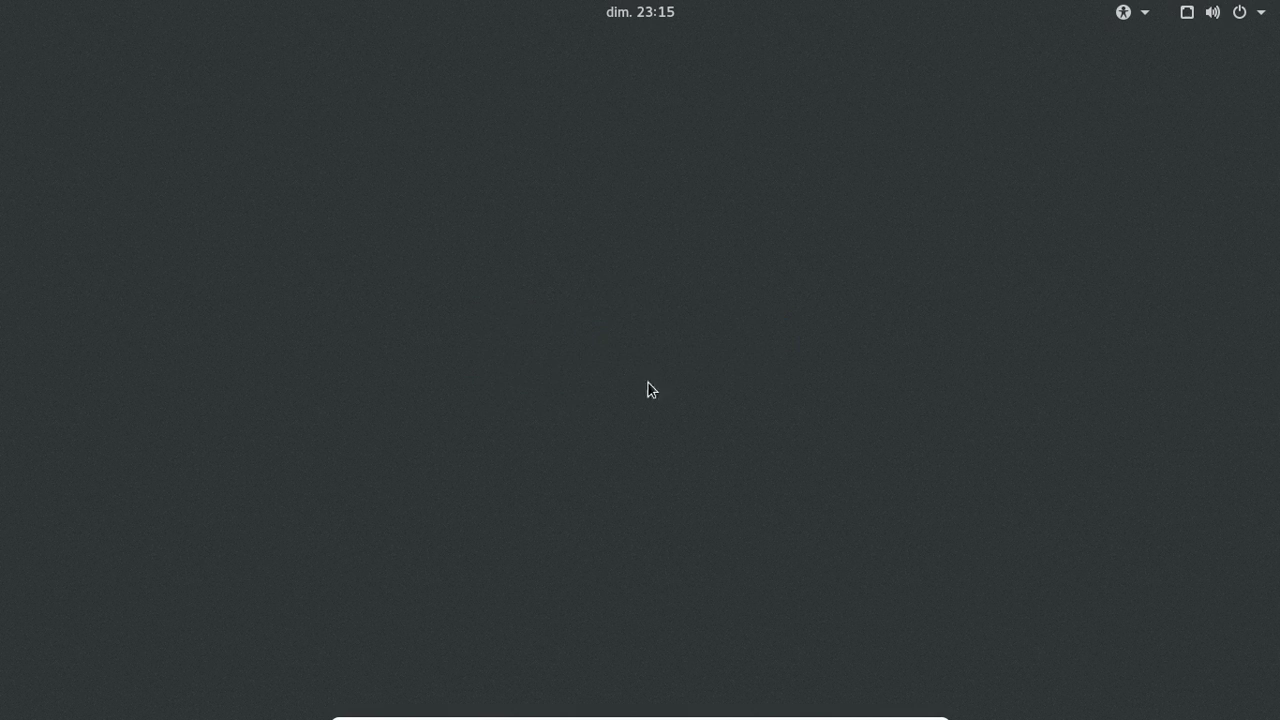
pyautogui.click(669, 450)
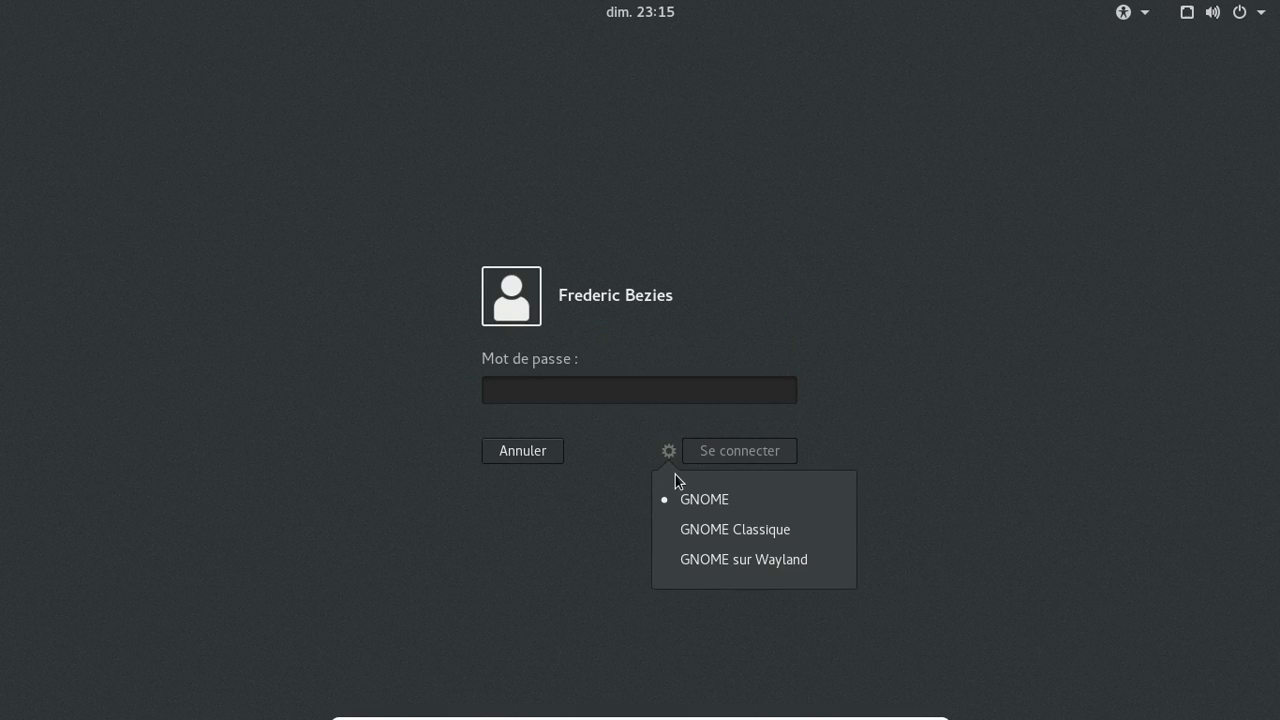
pyautogui.click(621, 392)
pyautogui.write('********')
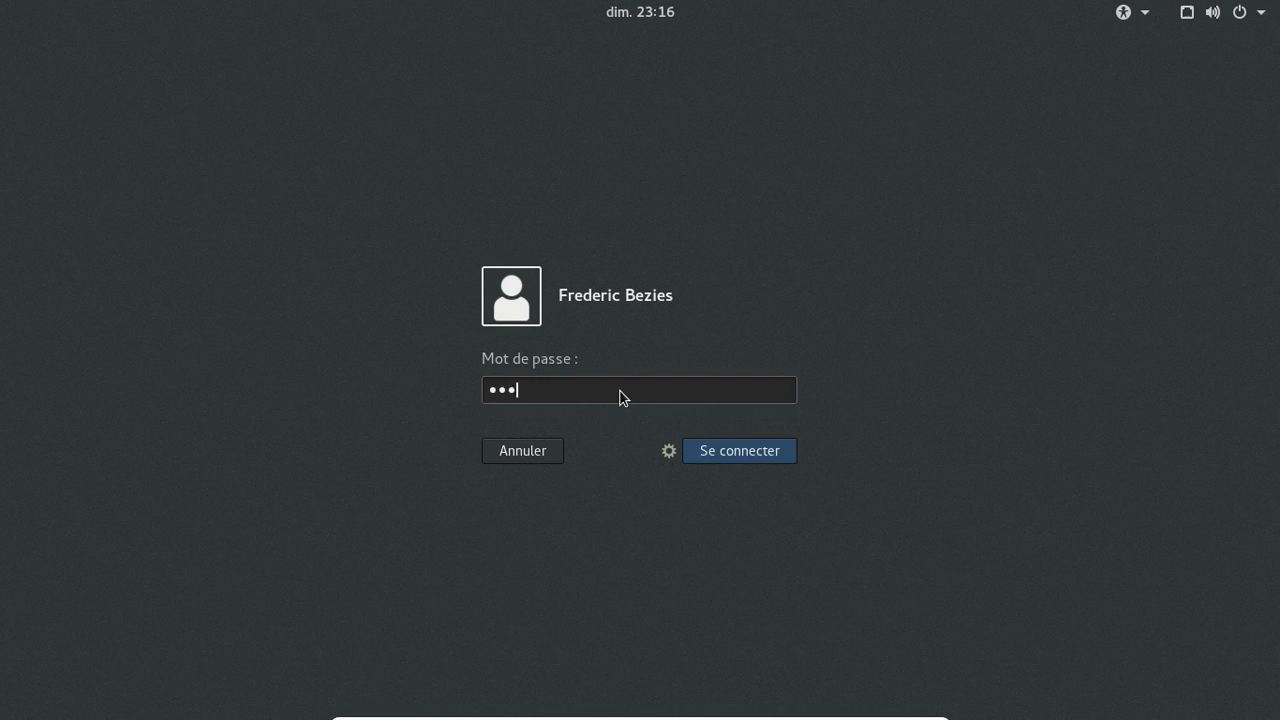
pyautogui.press('Return')
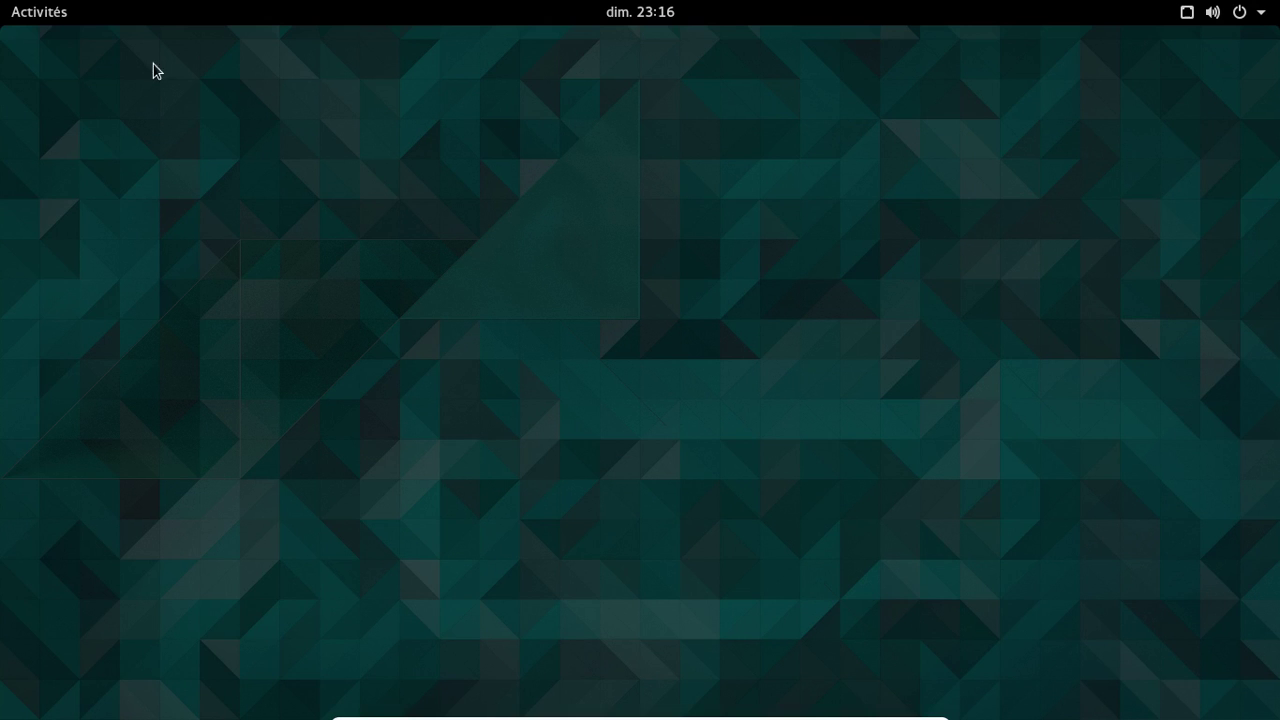
# Browse the application grid in the Activities overview
pyautogui.click(47, 20)
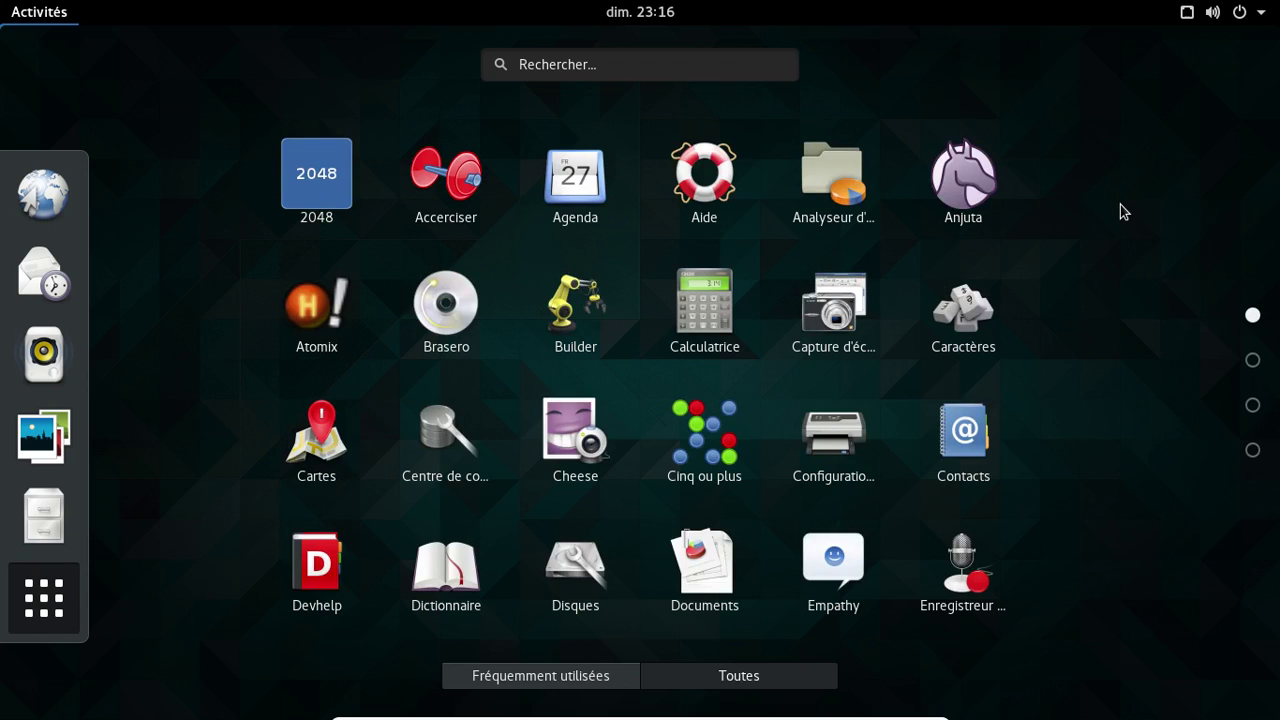
pyautogui.scroll(-2, 1120, 204)
pyautogui.scroll(-1, 1120, 204)
pyautogui.scroll(3, 1120, 204)
# Open Paramètres to the Détails page showing GNOME 3.18.2, then close it
pyautogui.click(1238, 12)
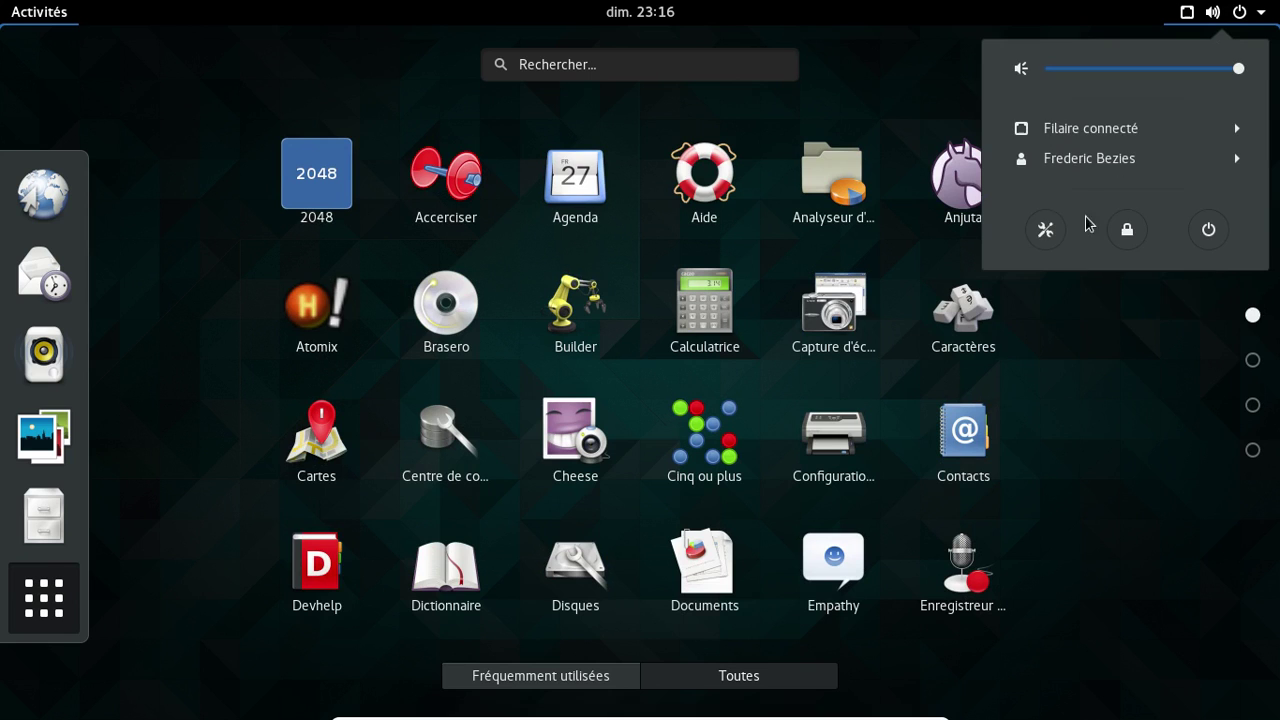
pyautogui.click(1046, 230)
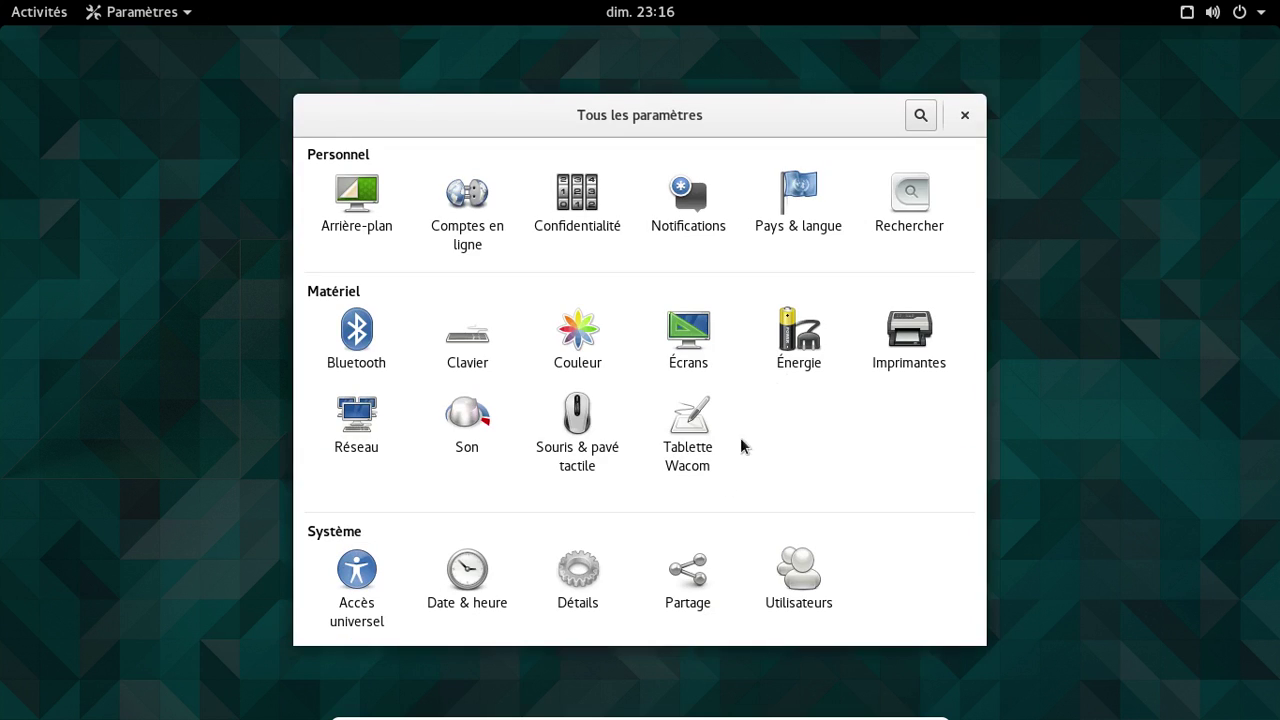
pyautogui.click(592, 570)
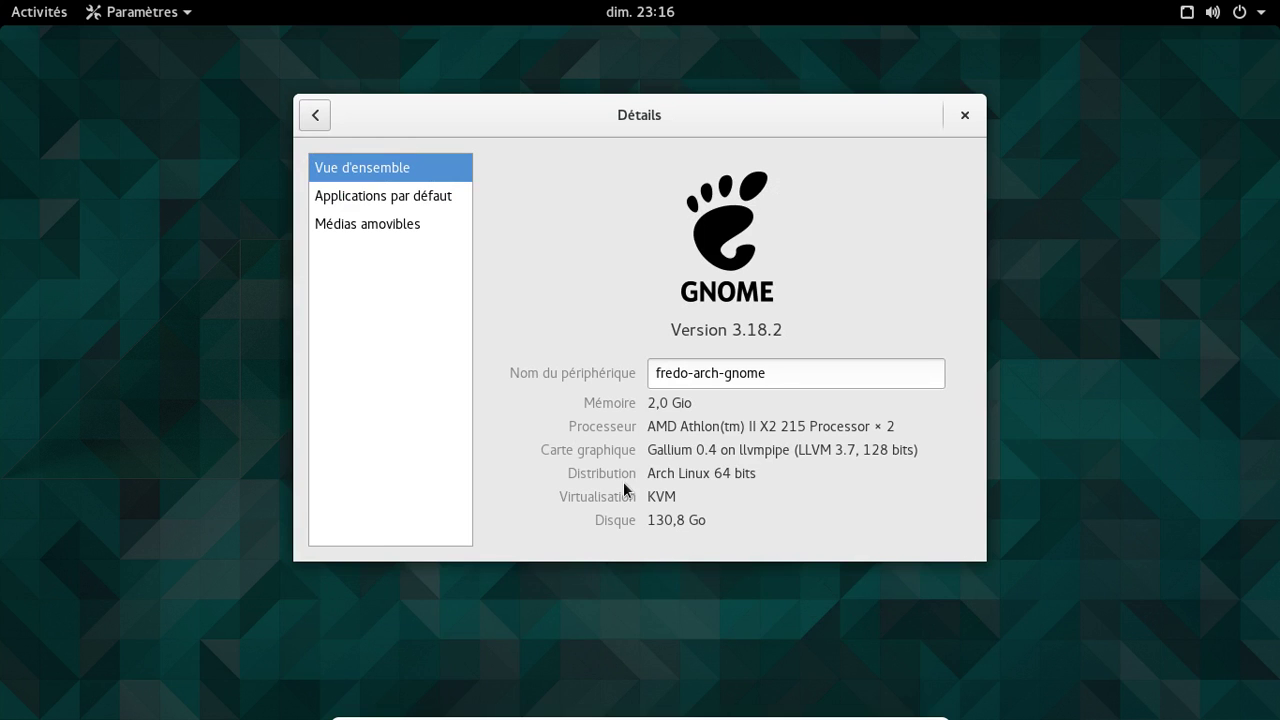
pyautogui.click(962, 116)
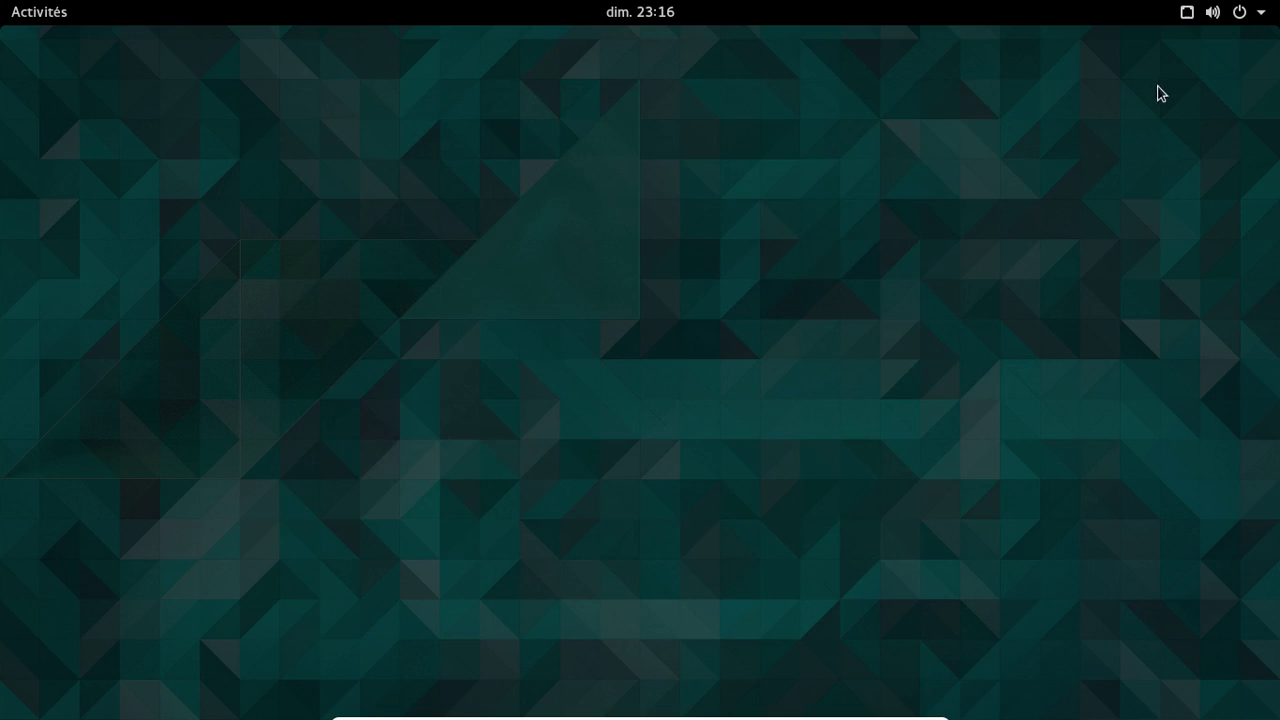
# Open the Fichiers file manager from Activities, then close it
pyautogui.click(62, 18)
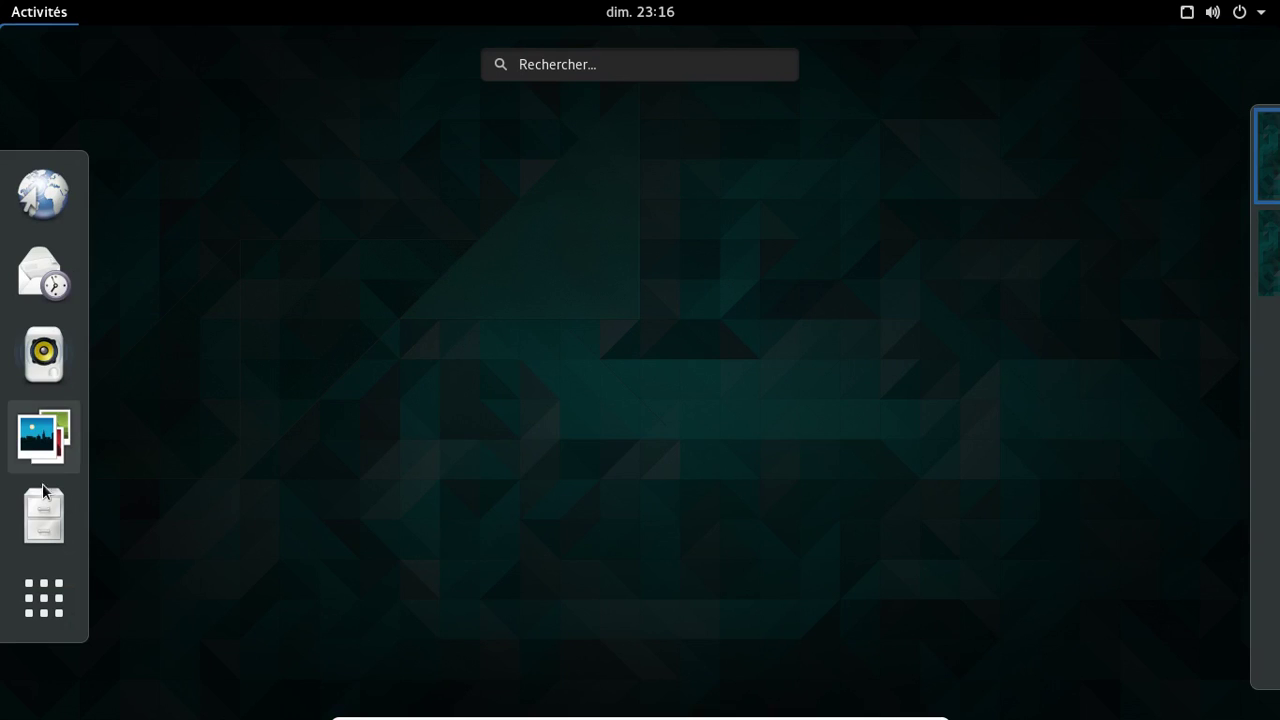
pyautogui.click(43, 516)
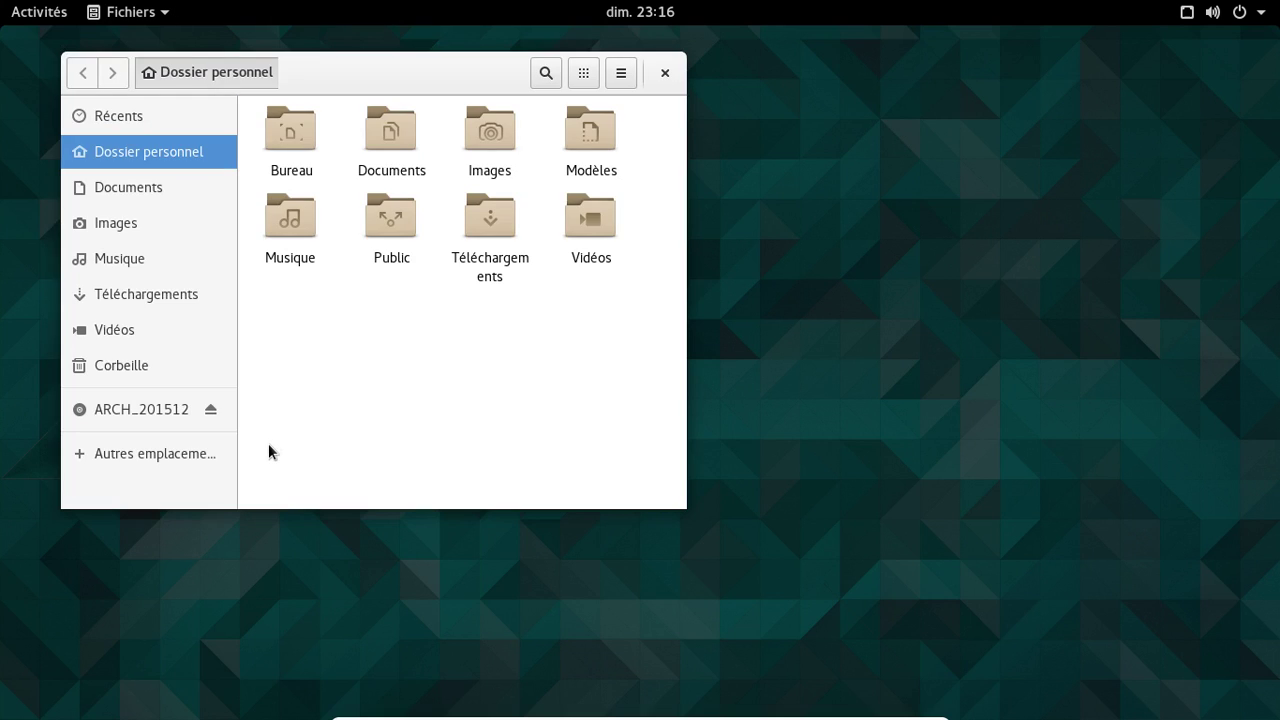
pyautogui.click(667, 80)
# Choose Éteindre from the system menu to power off the Arch Gnome VM
pyautogui.click(1240, 20)
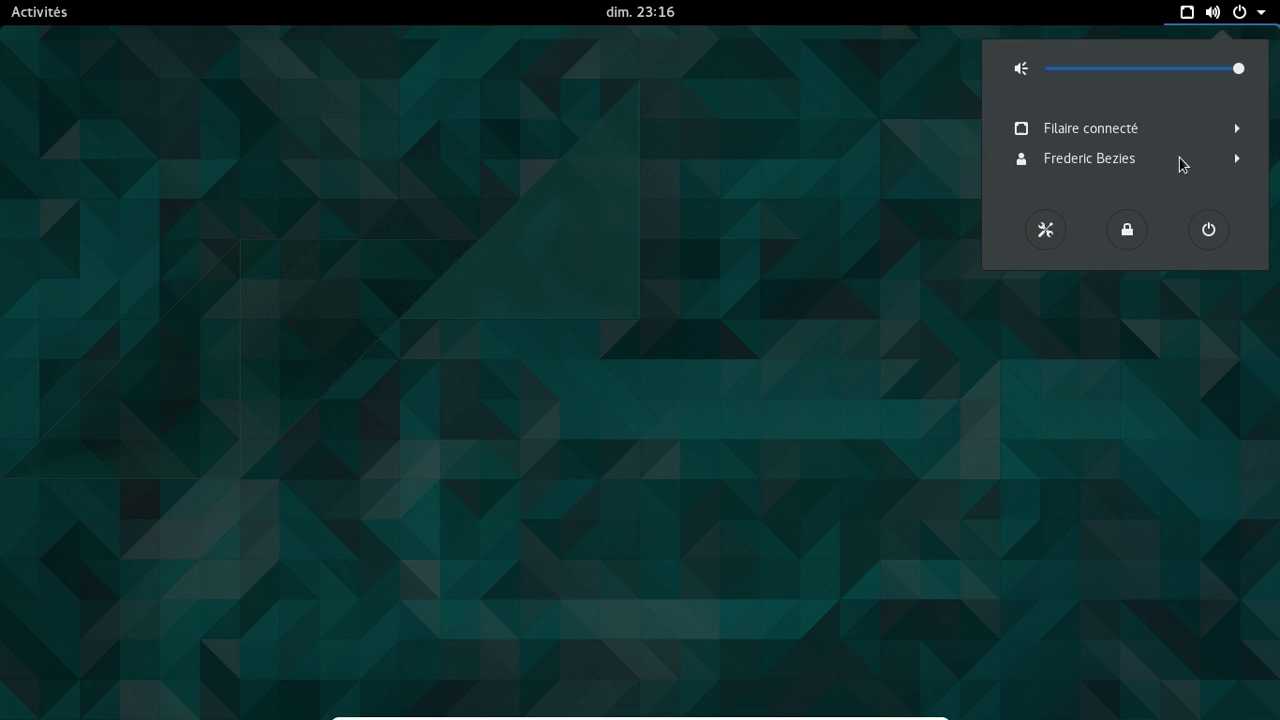
pyautogui.click(1203, 233)
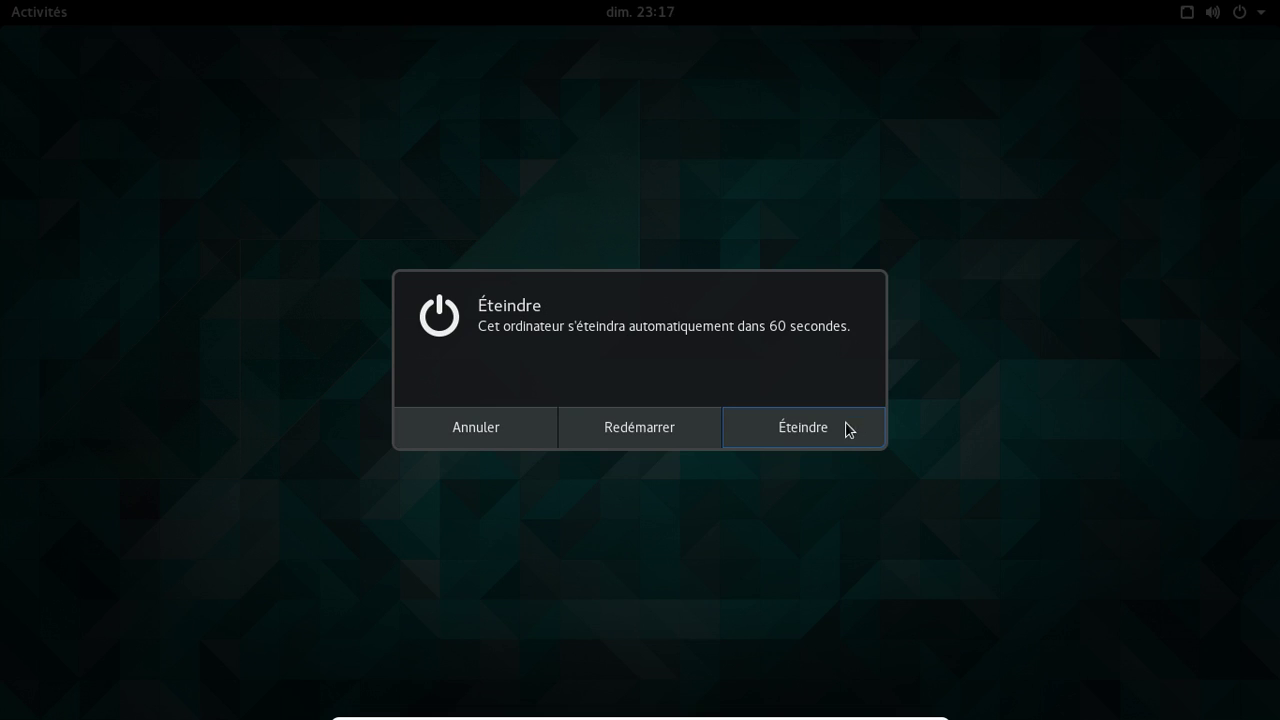
pyautogui.click(849, 429)
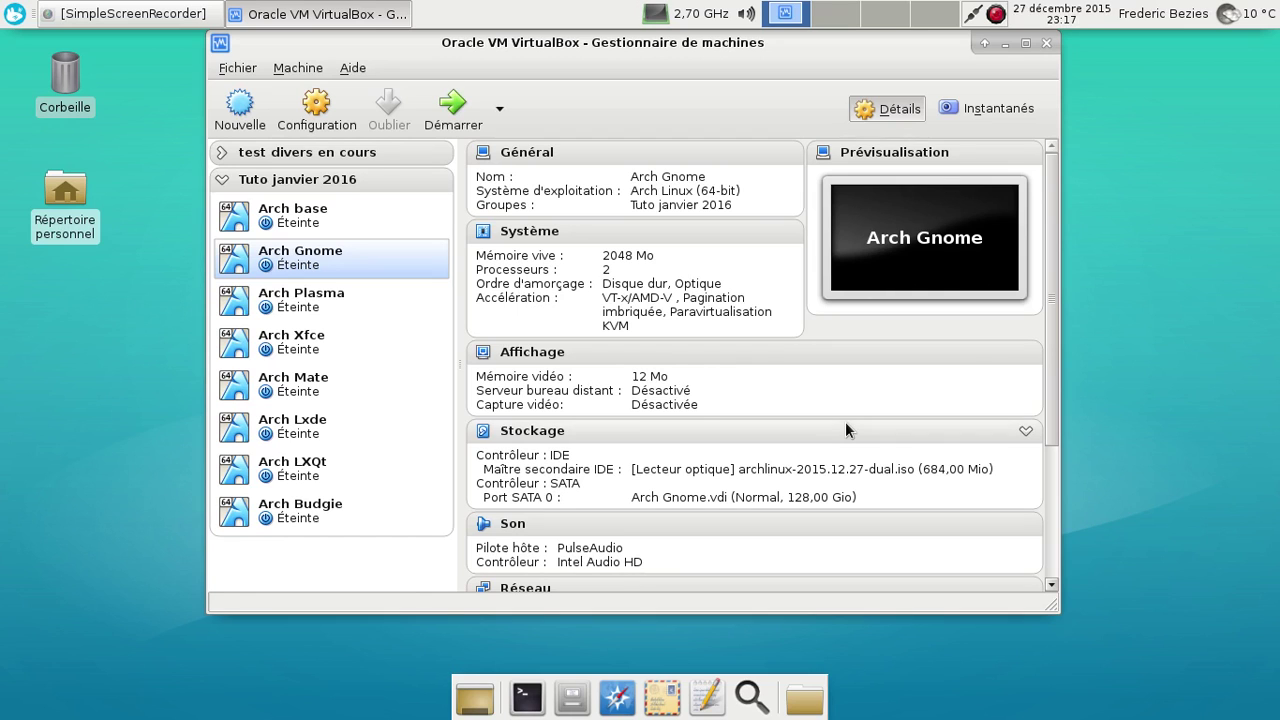
# Start the Arch Plasma VM and boot its default Arch Linux GRUB entry
pyautogui.click(330, 298)
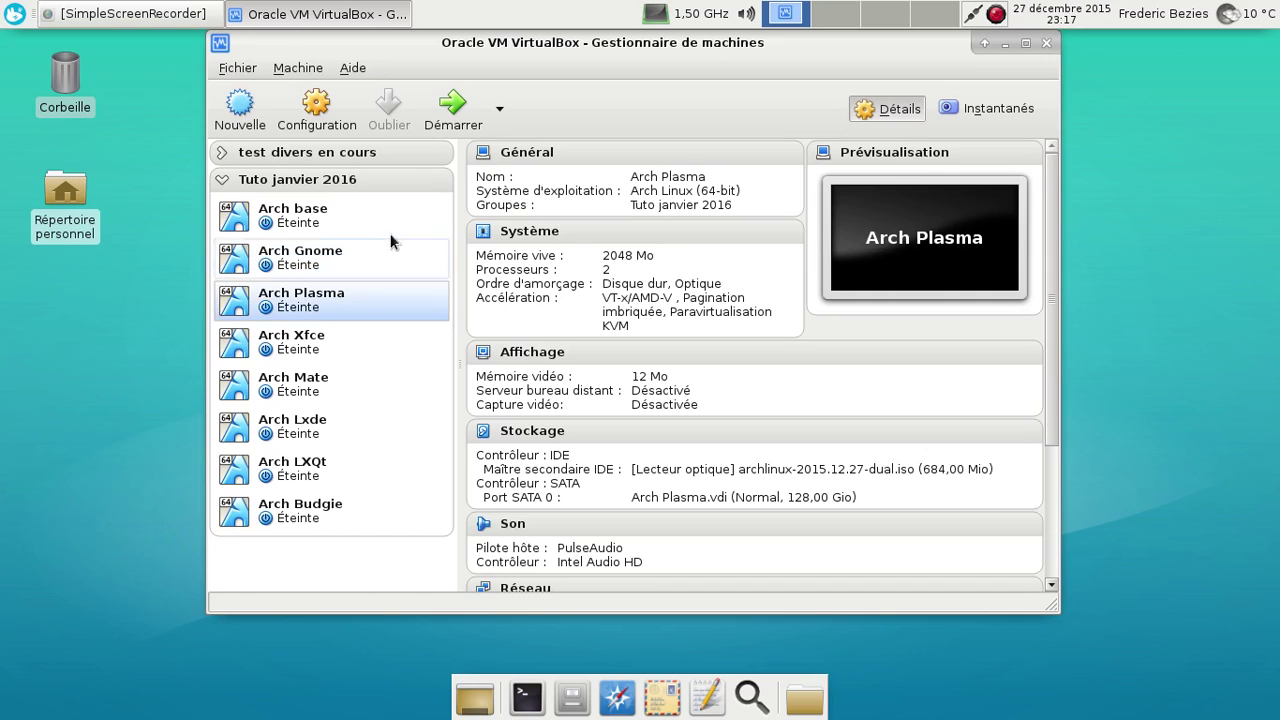
pyautogui.click(455, 112)
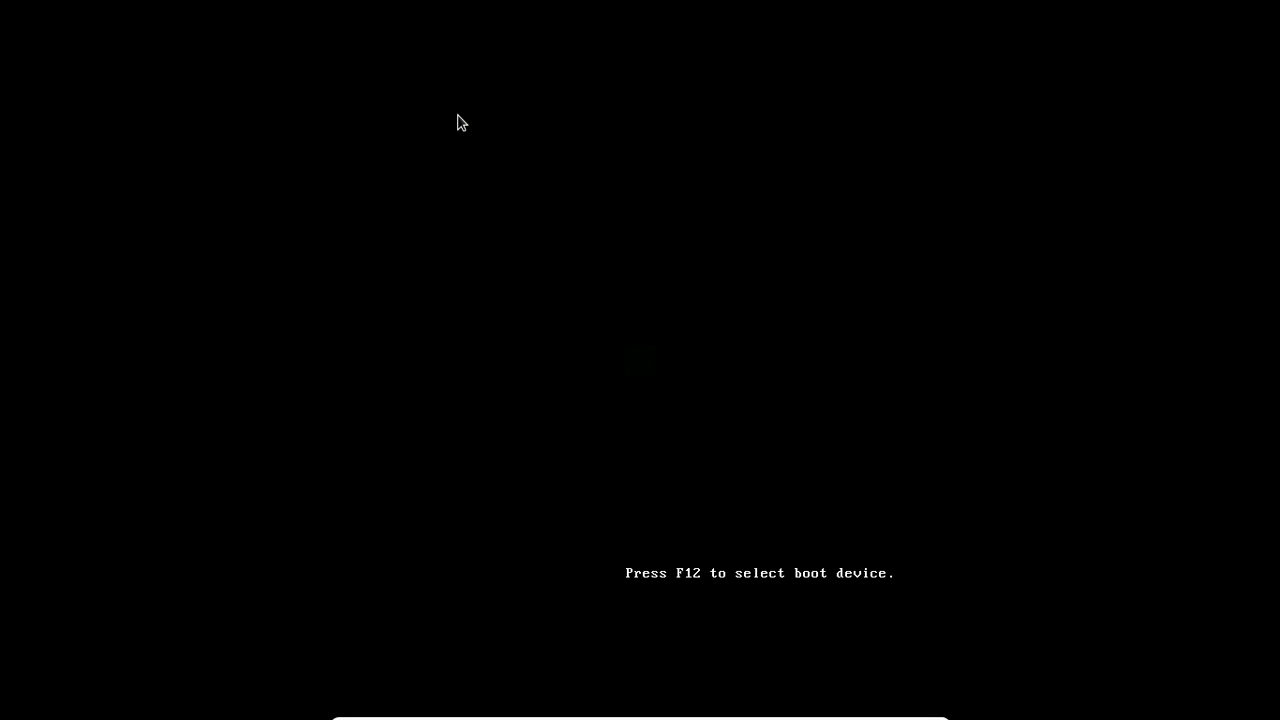
pyautogui.press('Return')
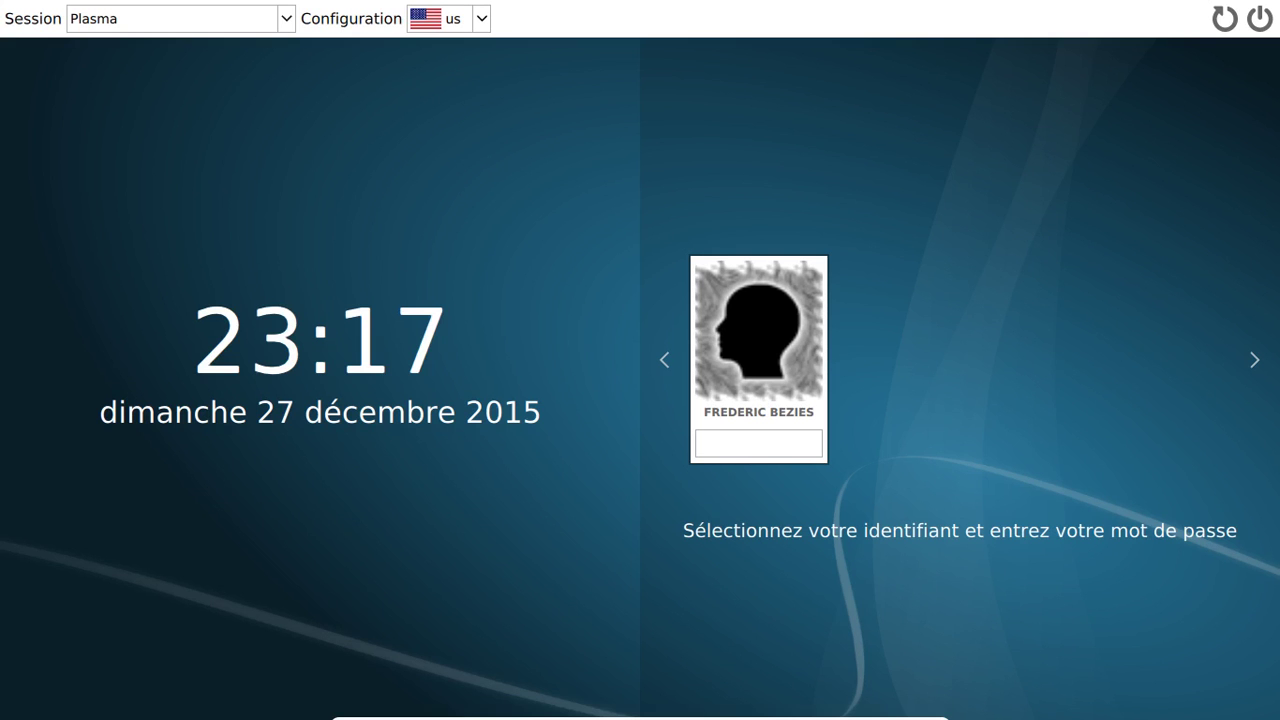
# Enter the password on the SDDM login screen to start the Plasma session
pyautogui.click(738, 445)
pyautogui.write('********')
pyautogui.press('Return')
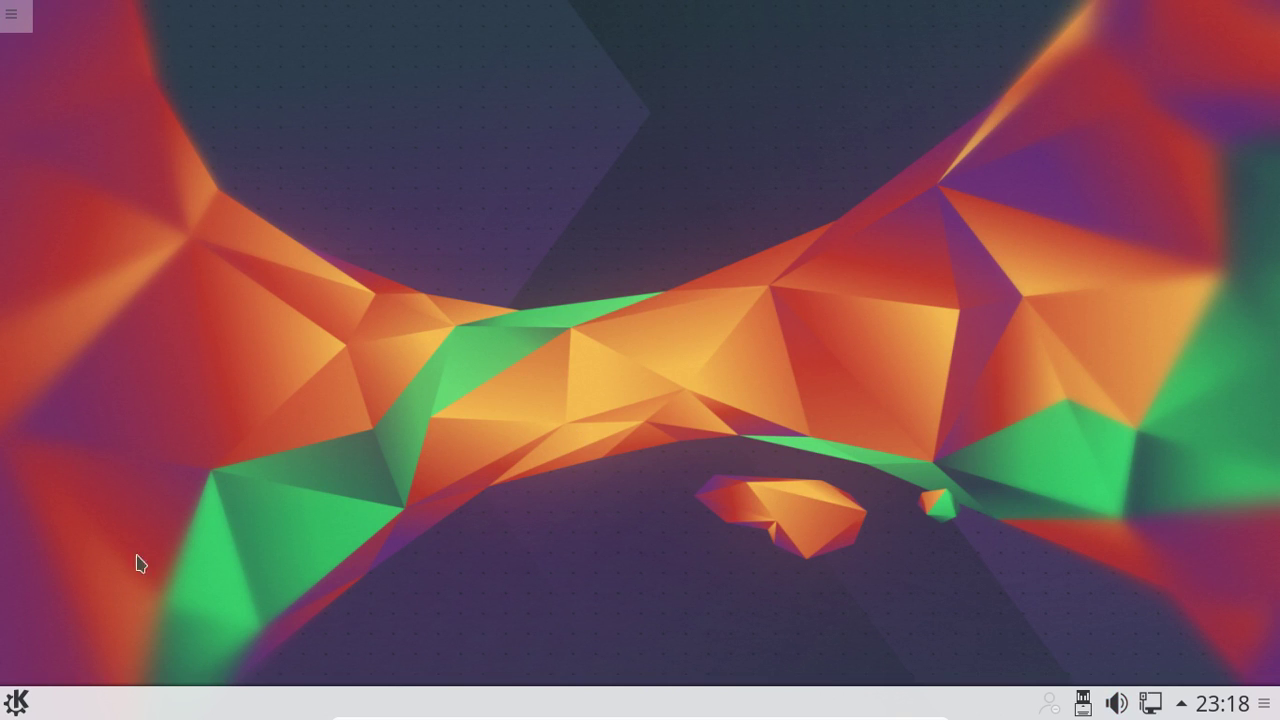
# Launch KInfoCenter via a 'kinfo' search, then move it left and enlarge it
pyautogui.click(20, 700)
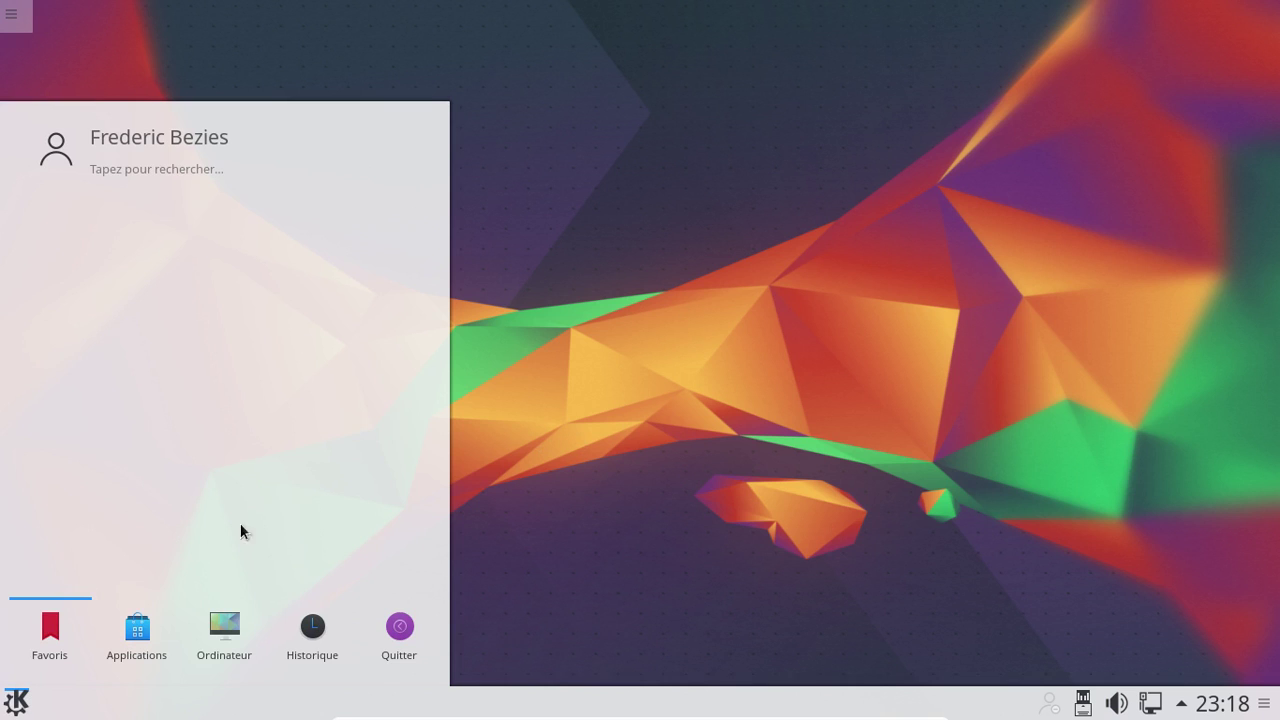
pyautogui.click(177, 168)
pyautogui.write('kinfo')
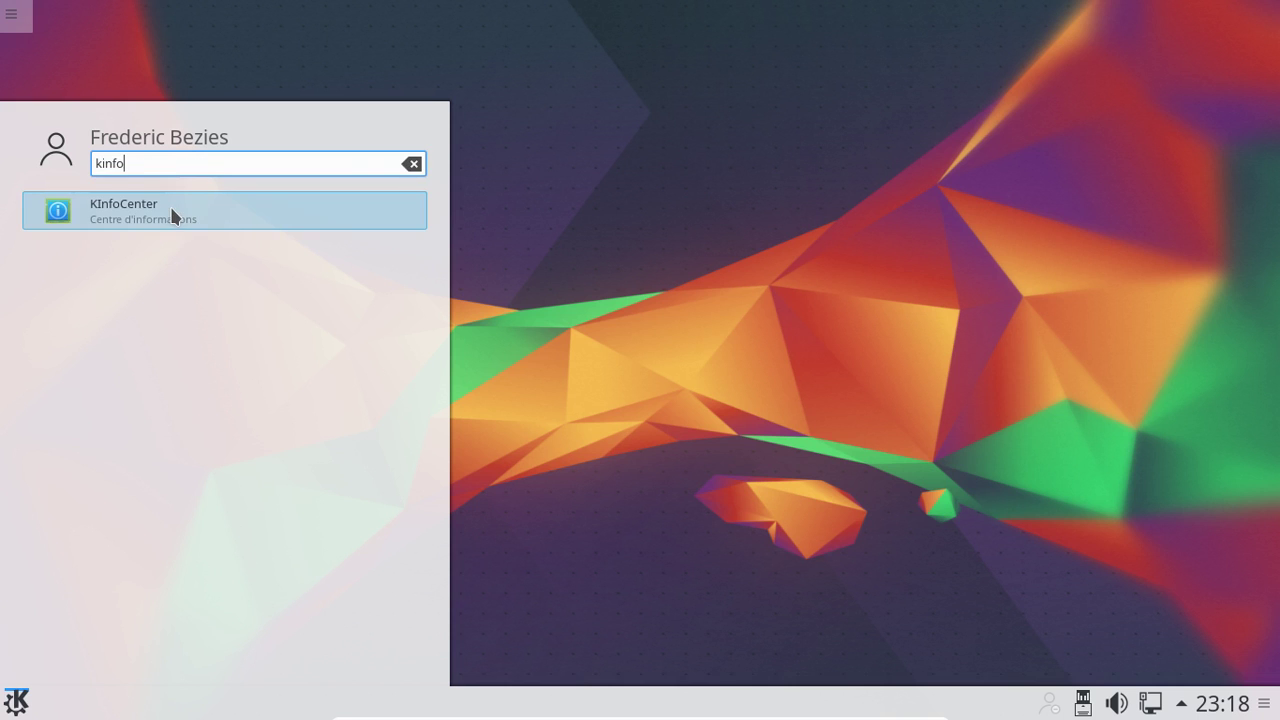
pyautogui.click(172, 216)
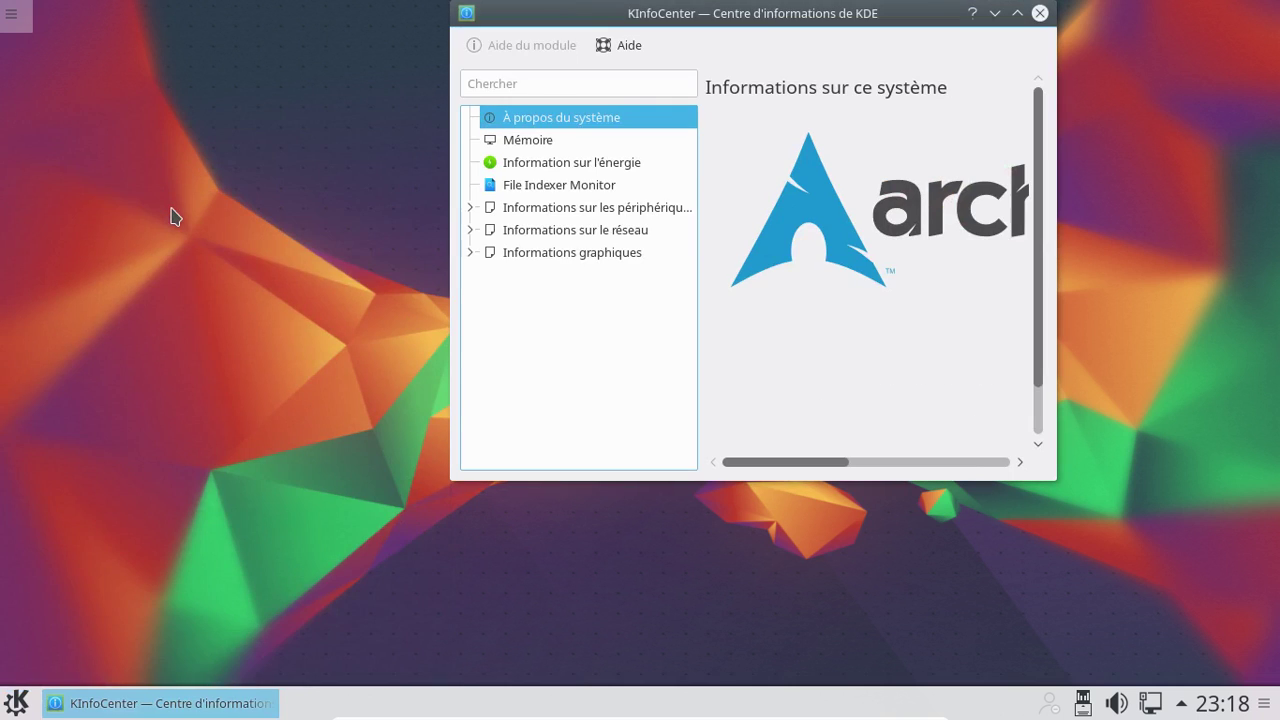
pyautogui.moveTo(512, 17); pyautogui.dragTo(246, 17)
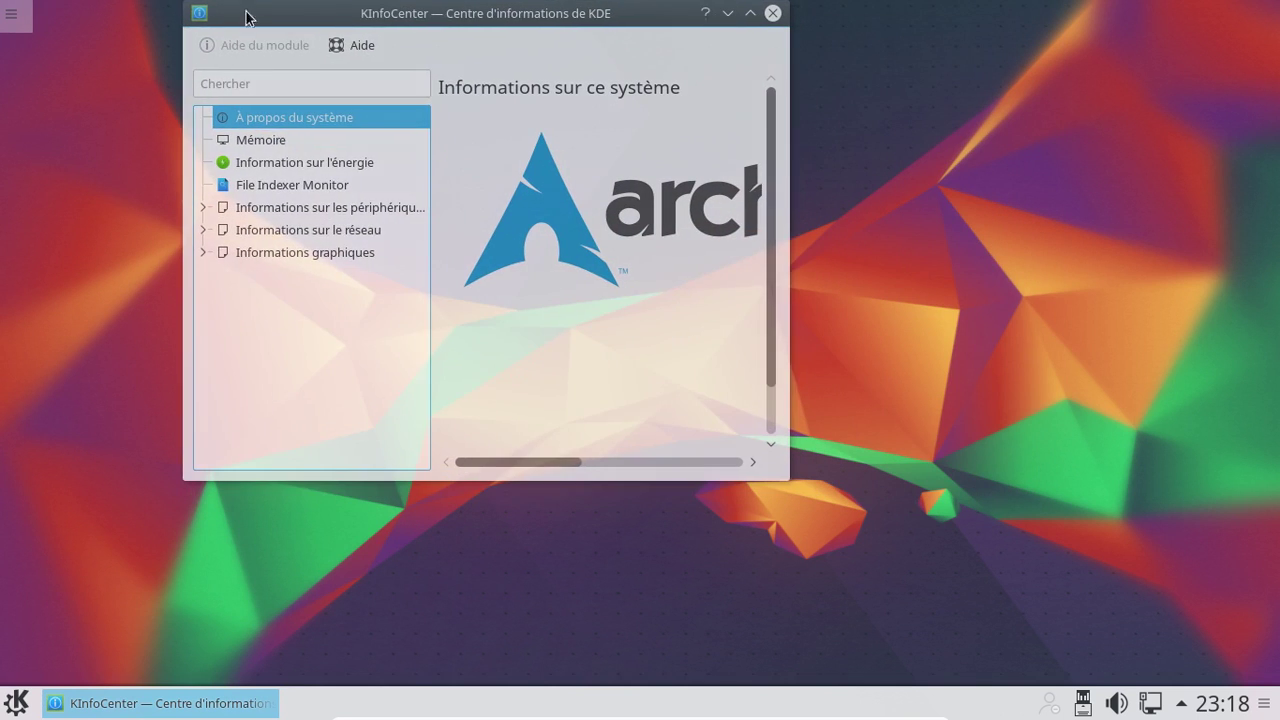
pyautogui.moveTo(786, 463); pyautogui.dragTo(1237, 651)
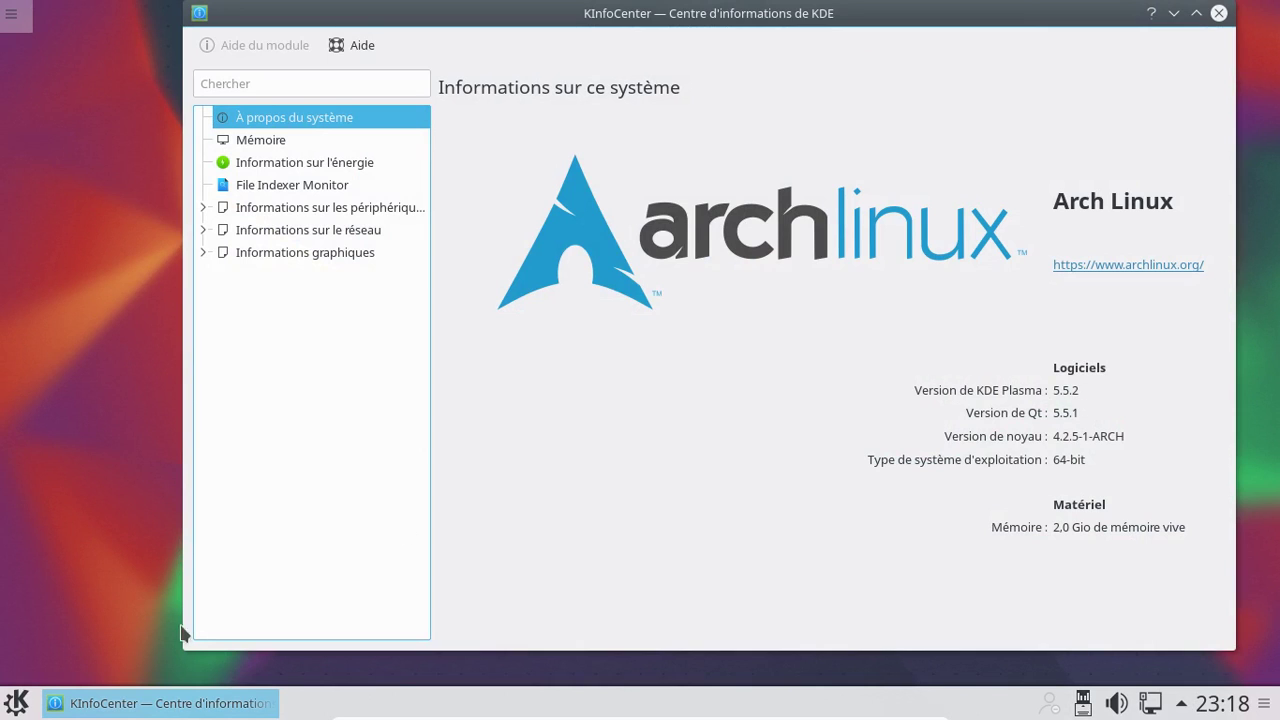
# Search 'konqueror' in the launcher and add Konqueror to the favourites
pyautogui.click(14, 703)
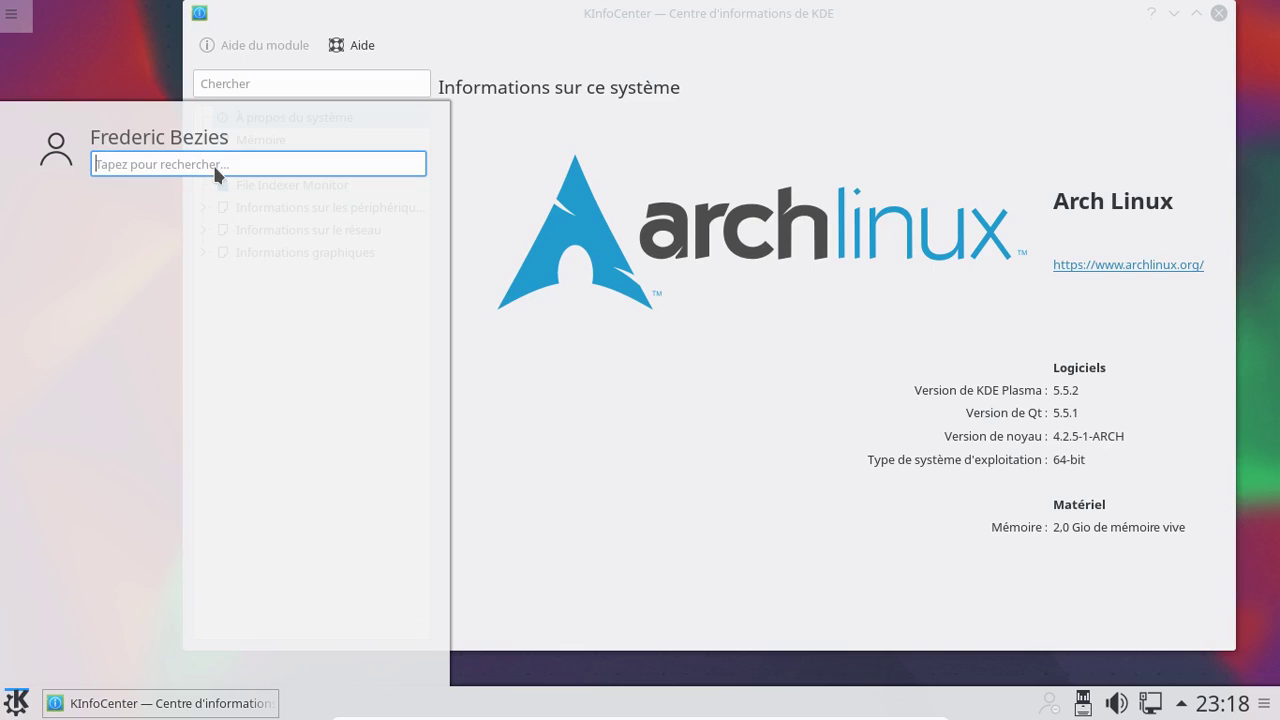
pyautogui.write('konquye')
pyautogui.press('BackSpace')
pyautogui.press('BackSpace')
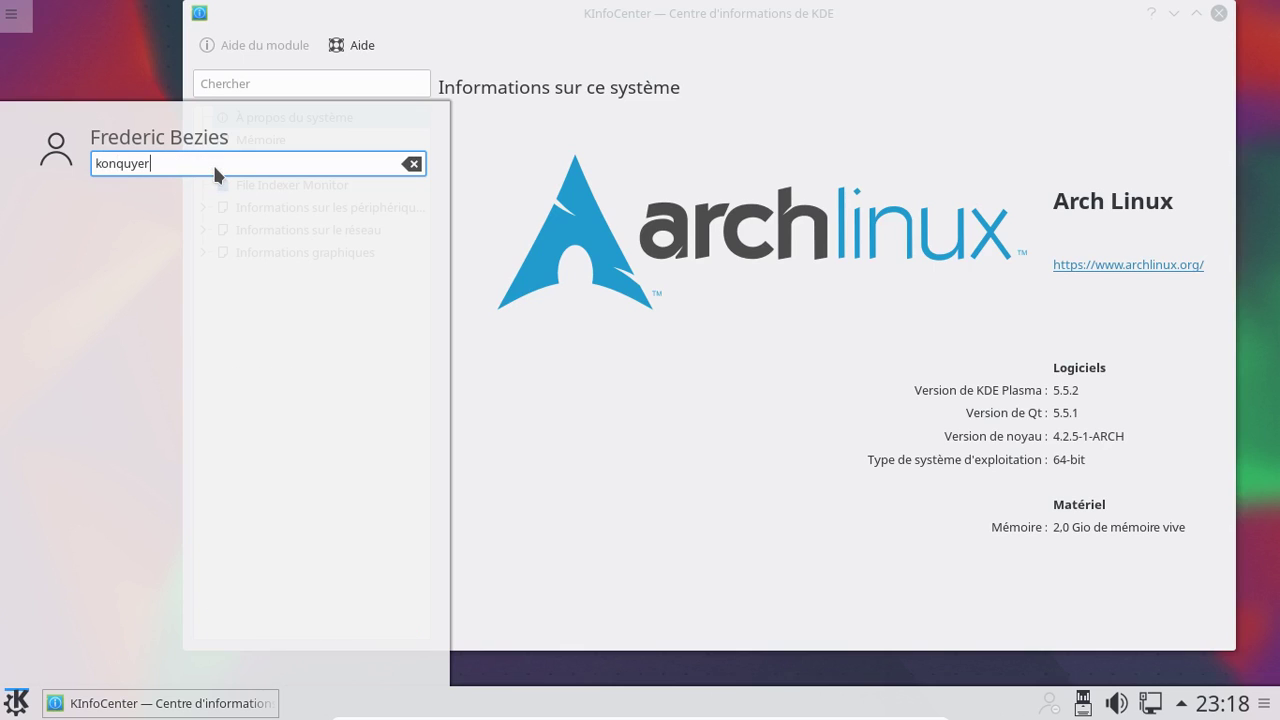
pyautogui.write('er')
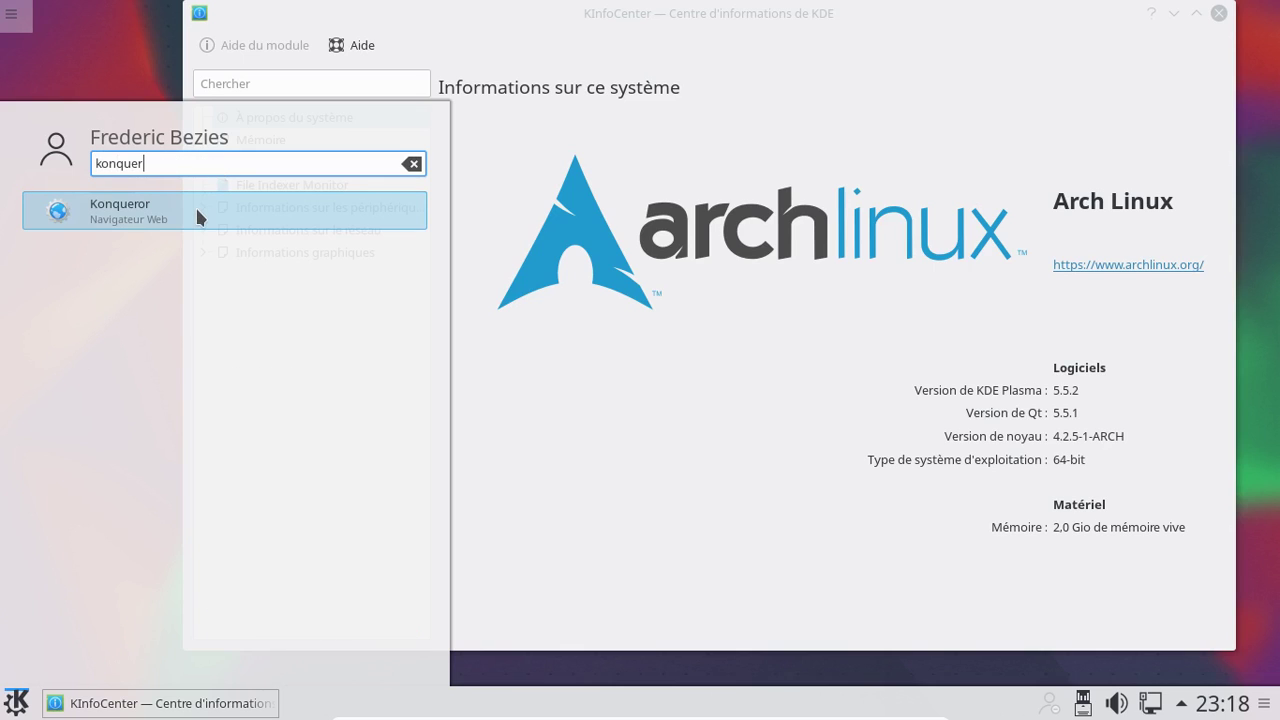
pyautogui.rightClick(200, 212)
pyautogui.click(246, 225)
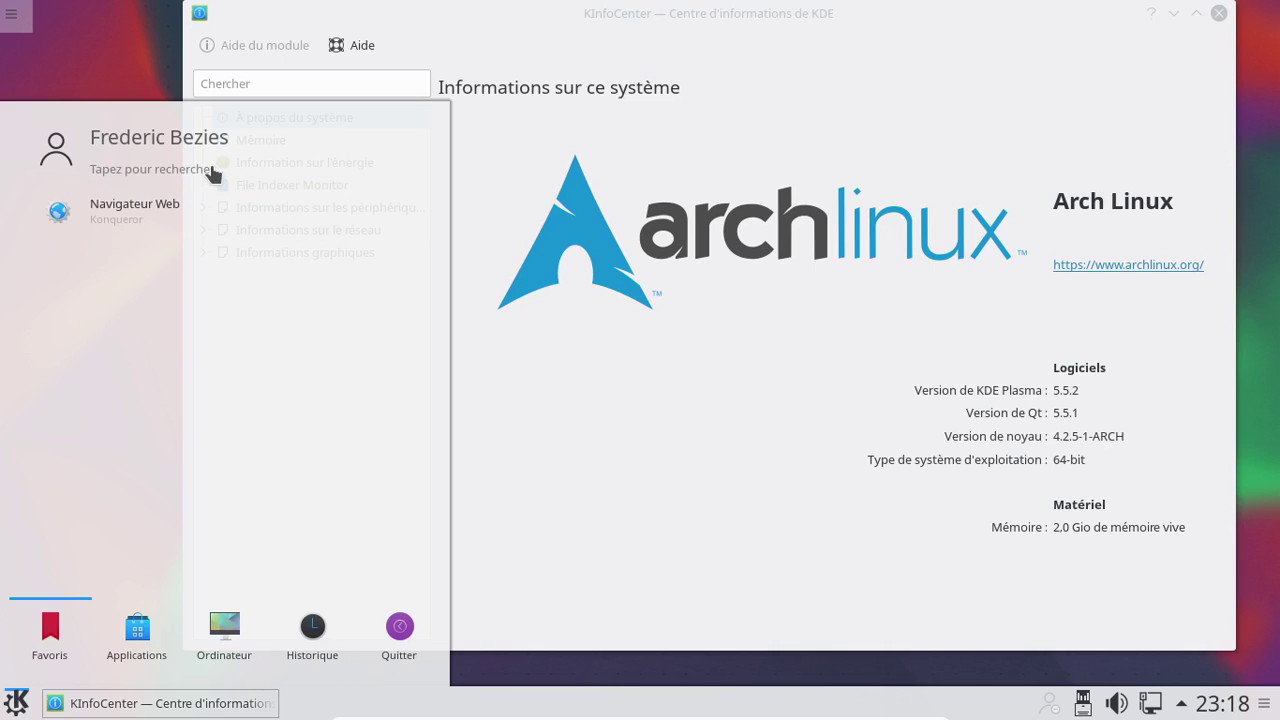
# Search 'sys' and inspect Configuration du système's options without adding it
pyautogui.click(211, 168)
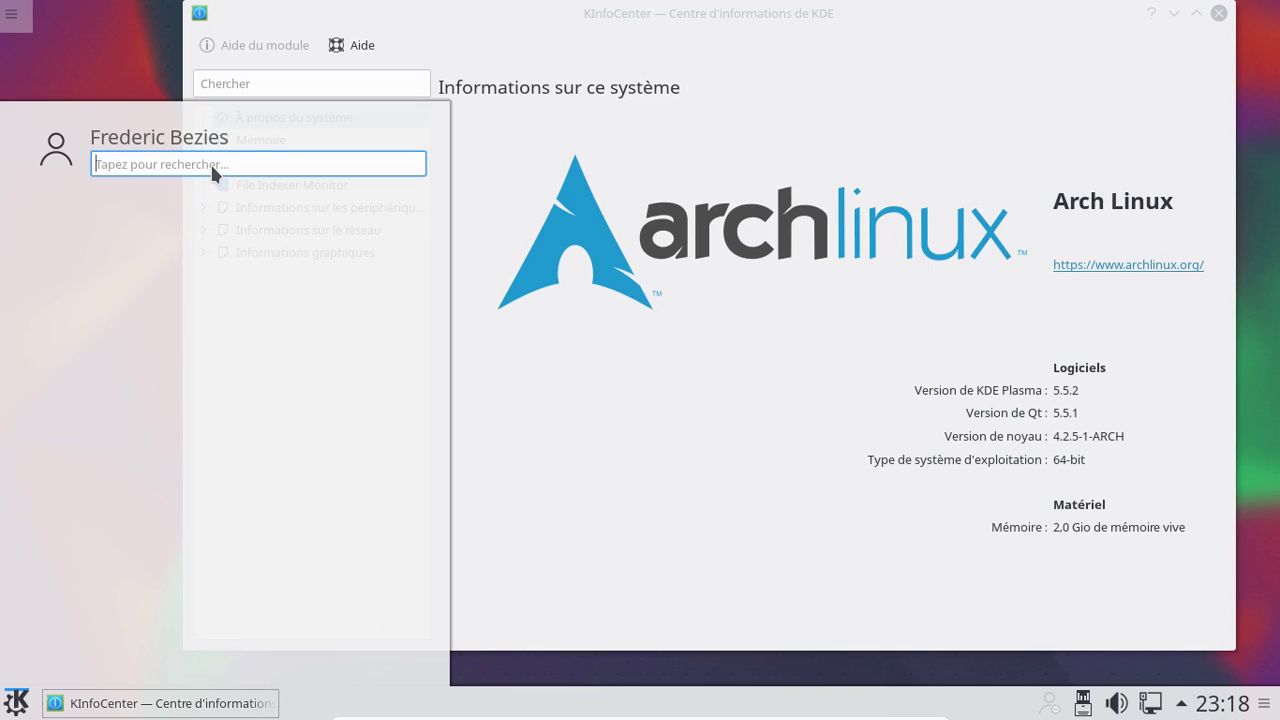
pyautogui.write('sys')
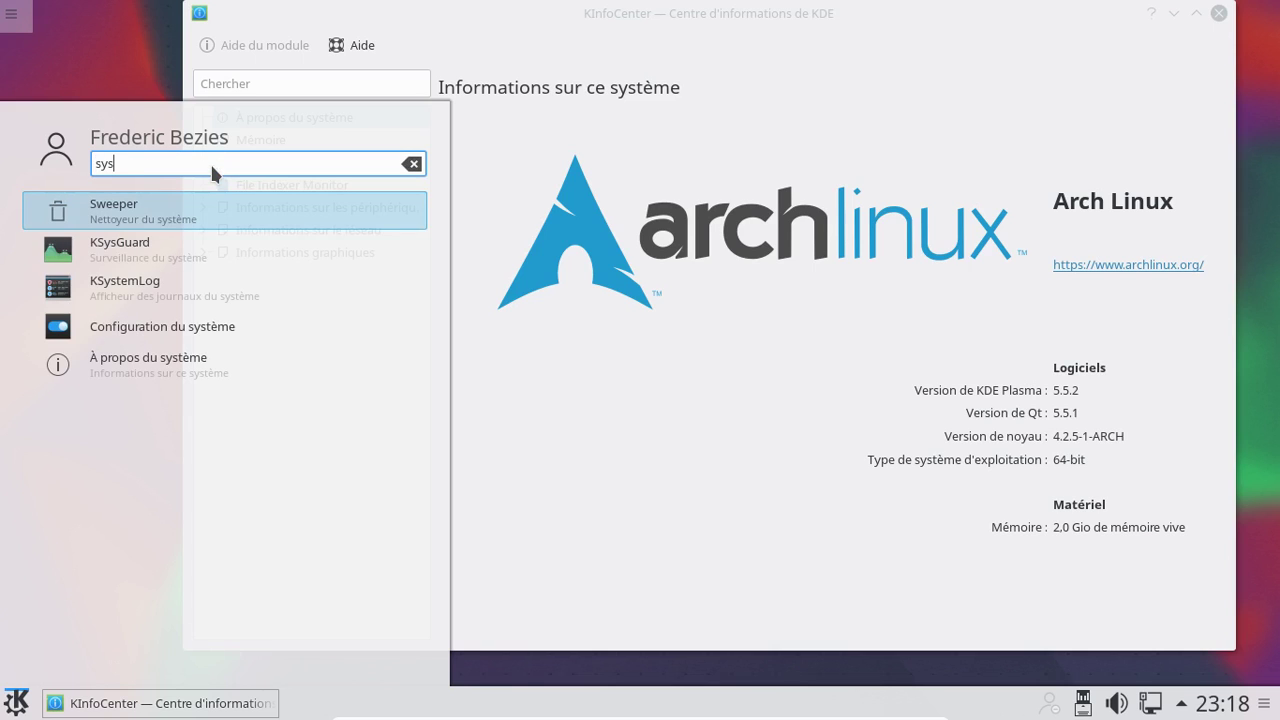
pyautogui.rightClick(206, 322)
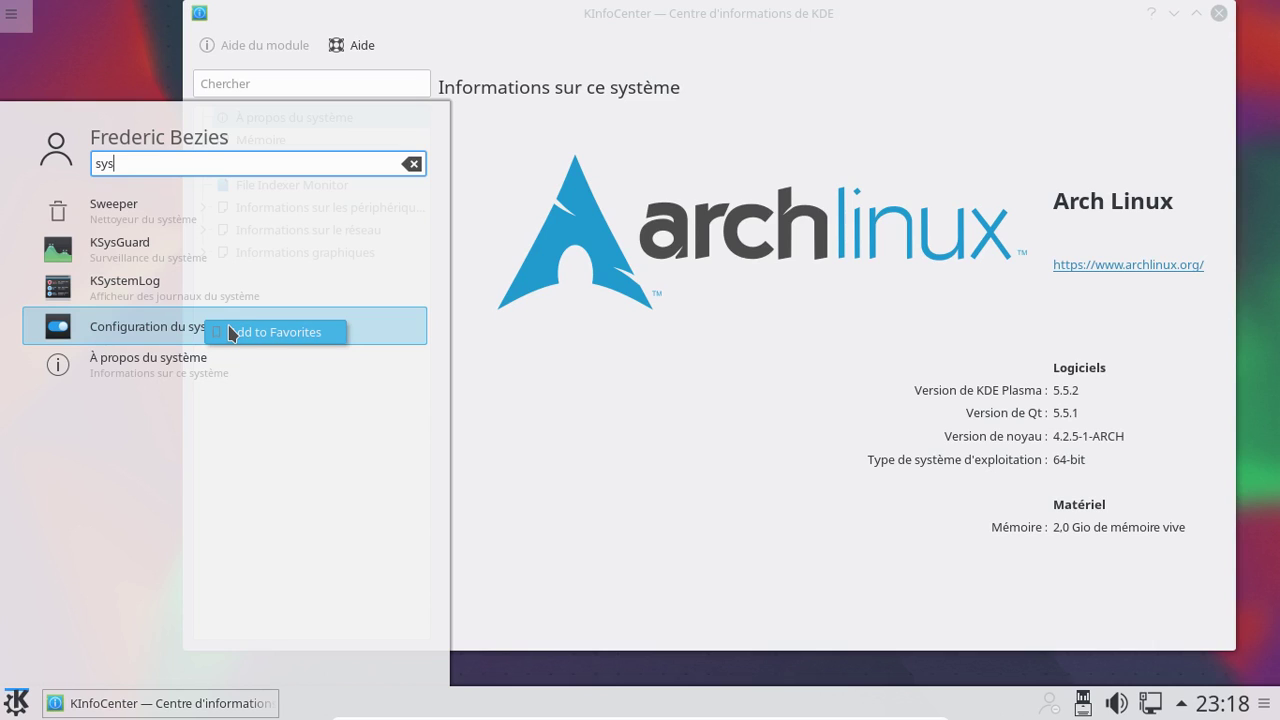
pyautogui.click(189, 154)
pyautogui.press('BackSpace')
pyautogui.press('BackSpace')
pyautogui.press('BackSpace')
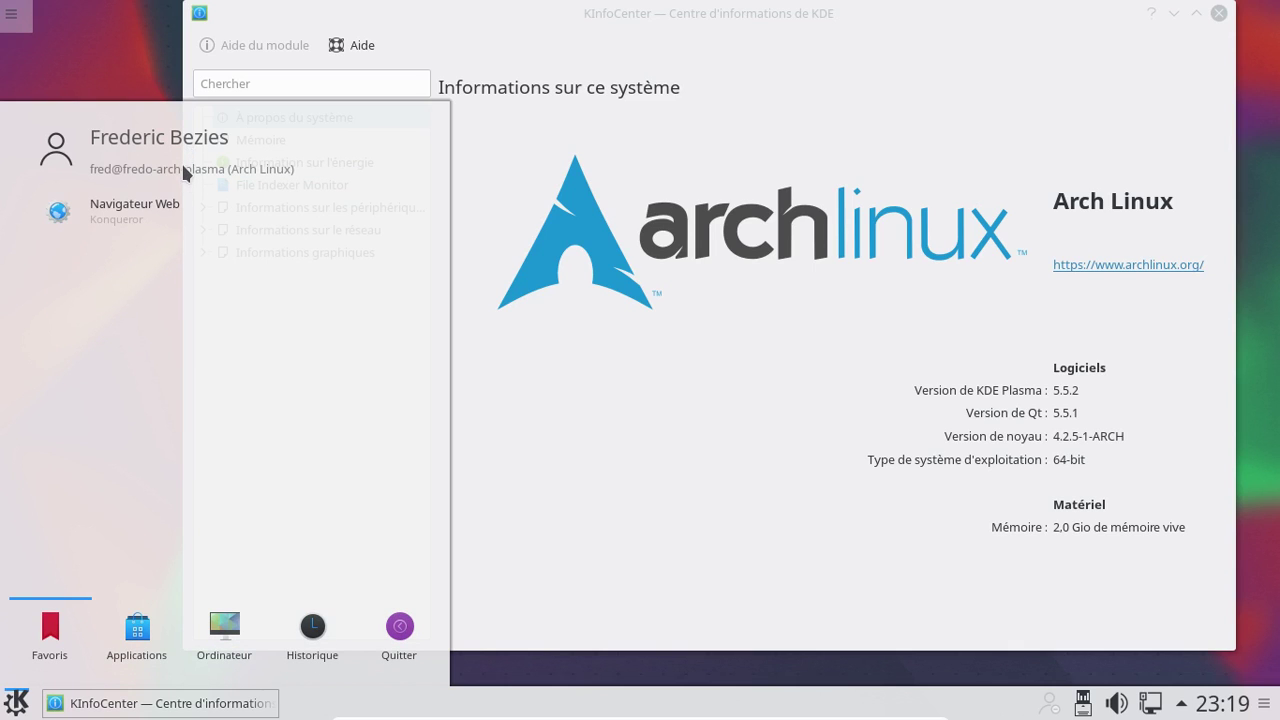
# Search 'kon' and add Kontact to the favourites
pyautogui.write('kon')
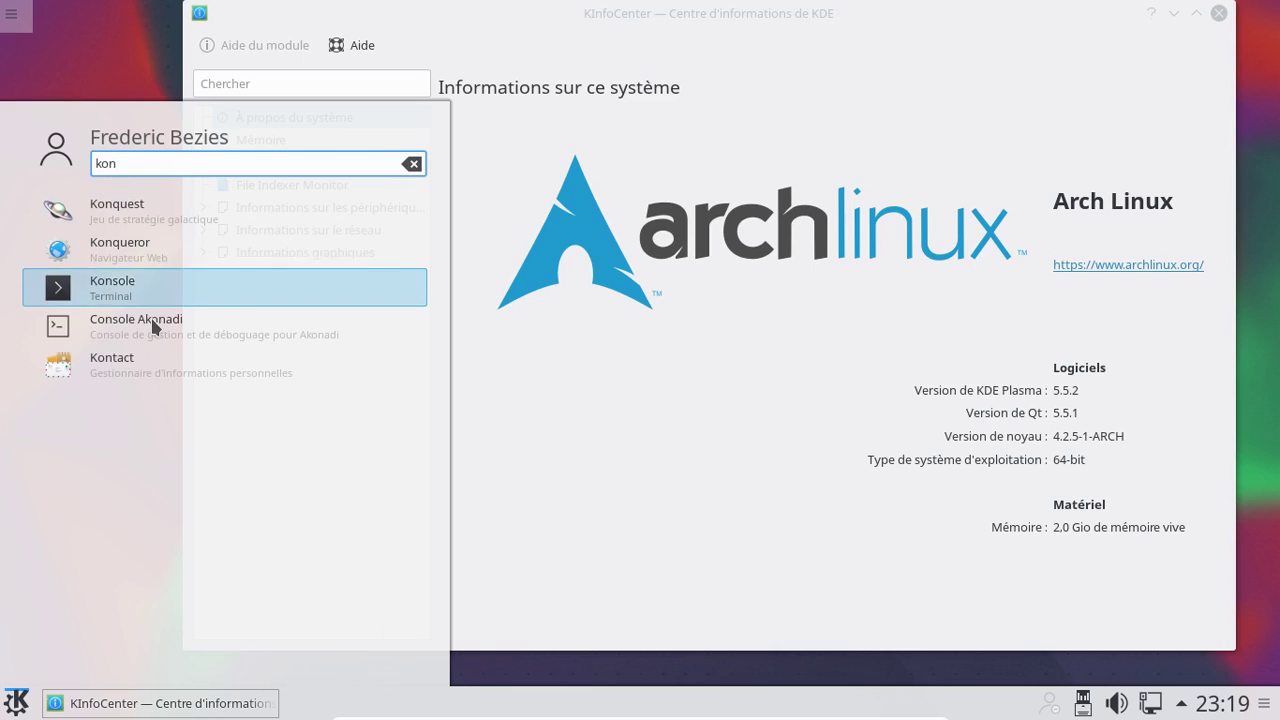
pyautogui.rightClick(162, 362)
pyautogui.click(195, 376)
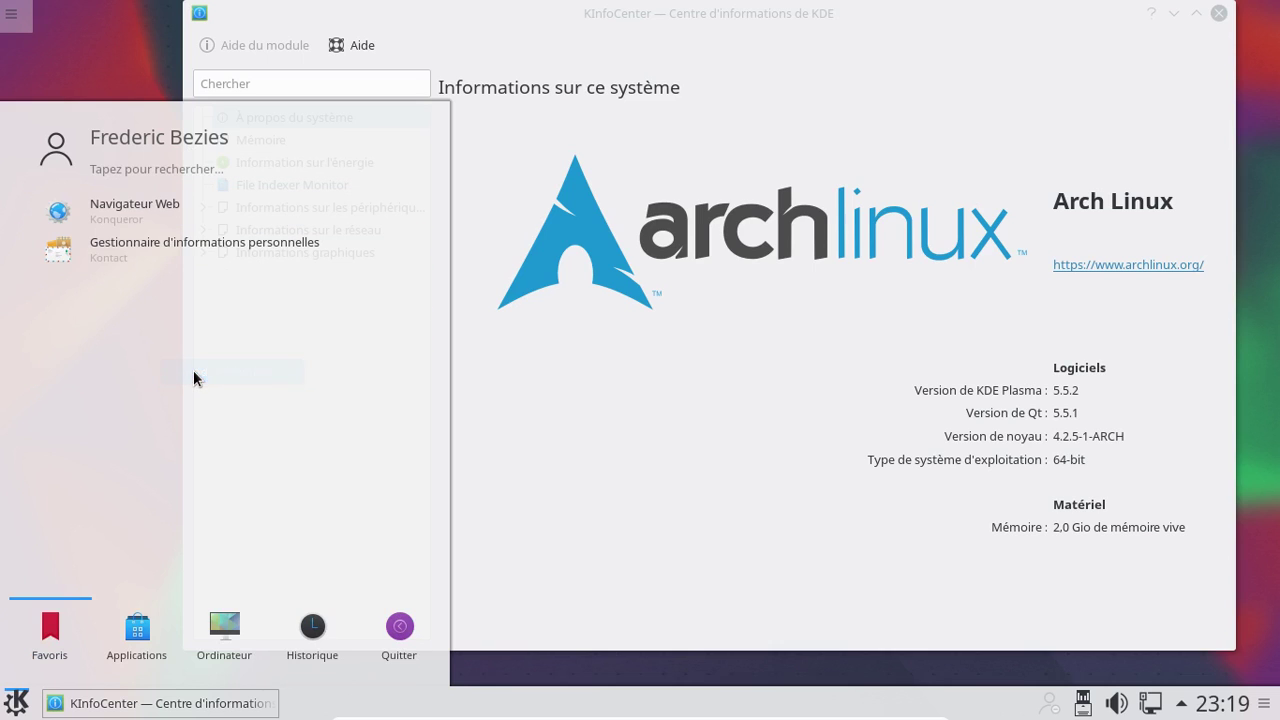
pyautogui.click(152, 169)
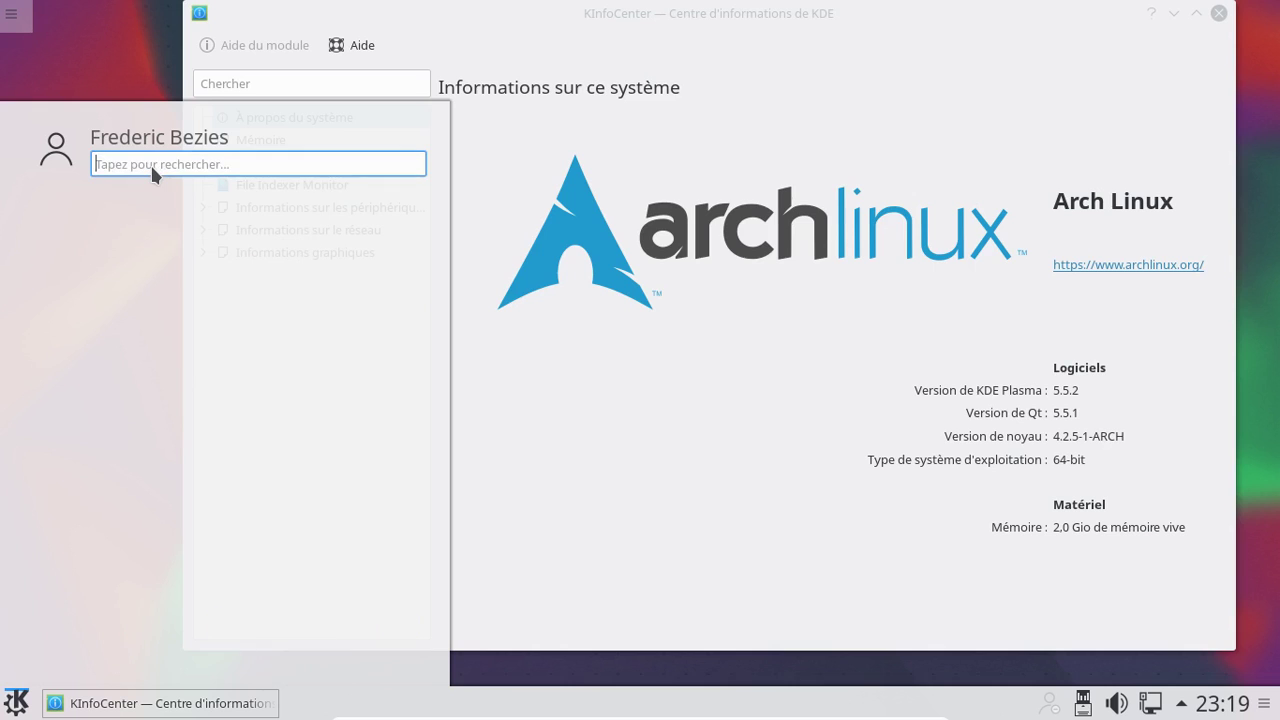
pyautogui.write('sys')
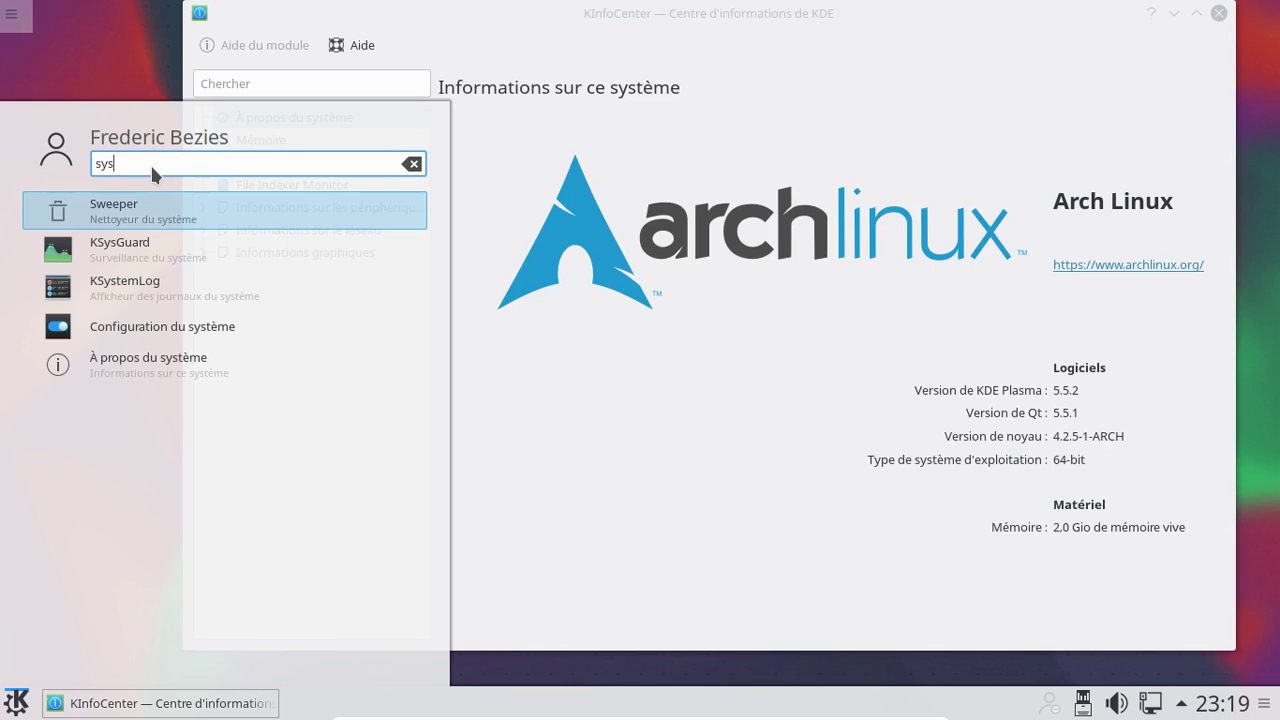
# Open and close Configuration du système, then add it to the launcher favourites via 'sys'
pyautogui.click(187, 330)
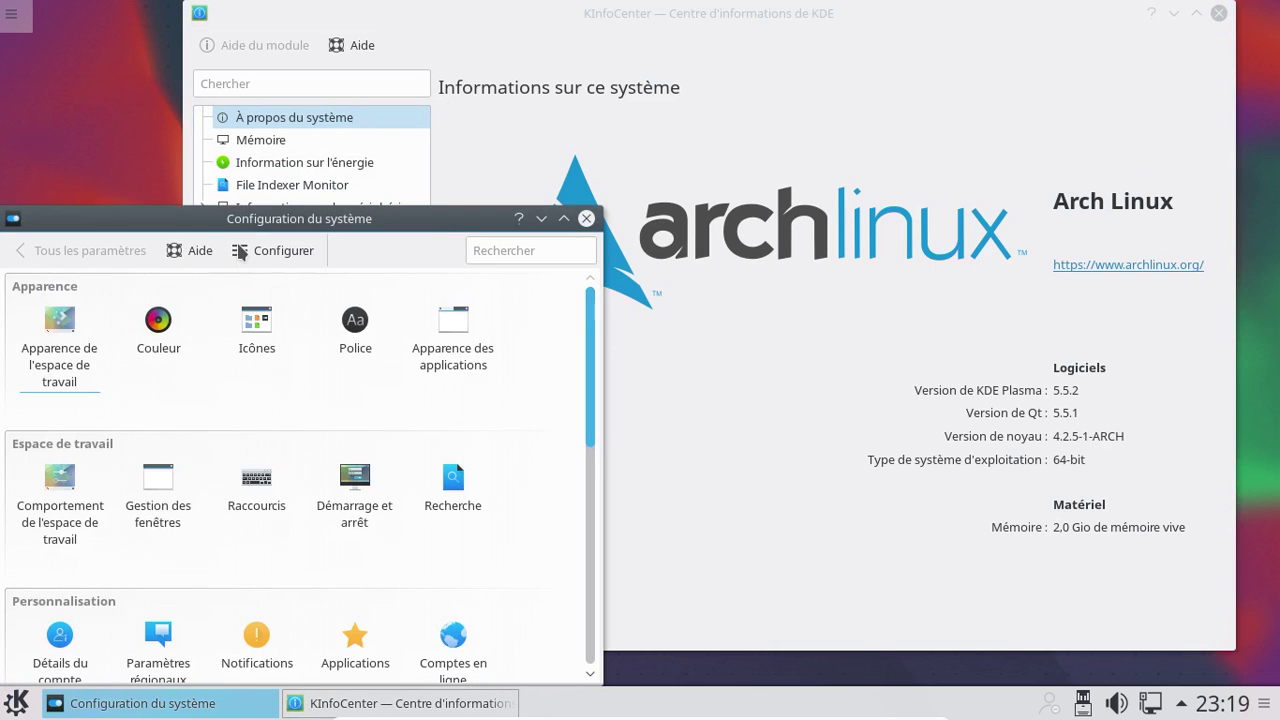
pyautogui.moveTo(242, 218); pyautogui.dragTo(572, 15)
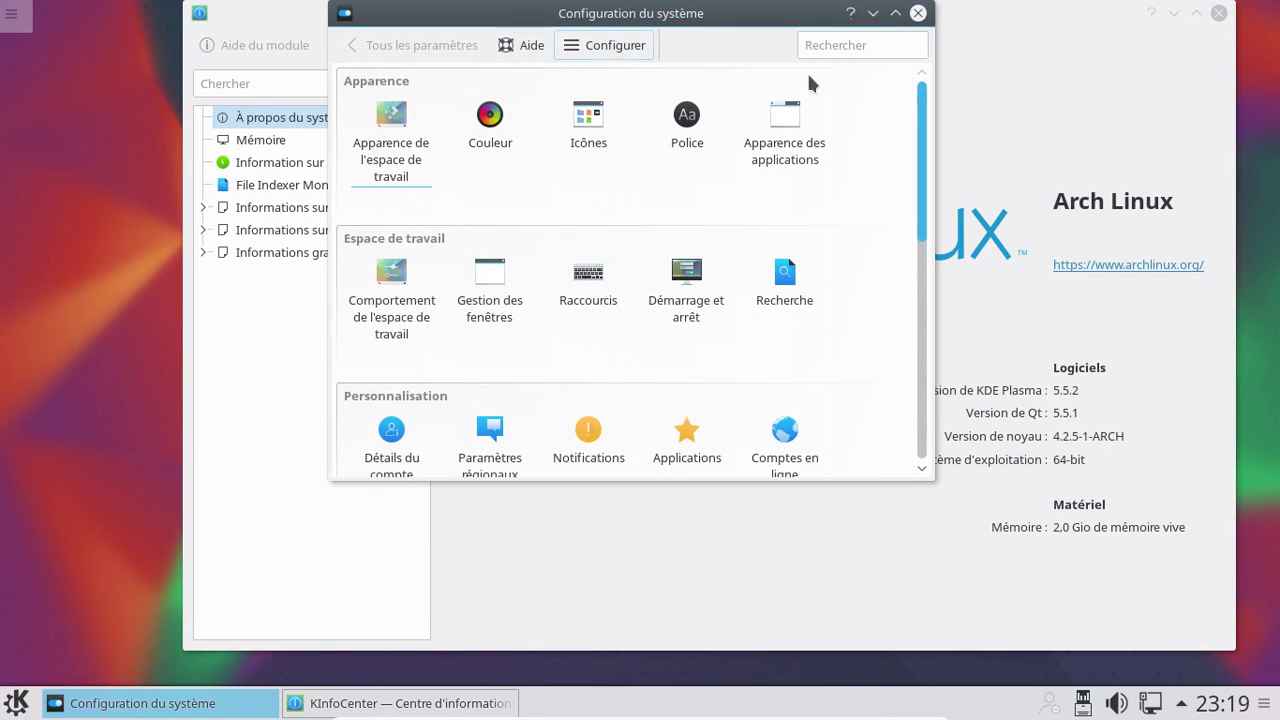
pyautogui.click(918, 13)
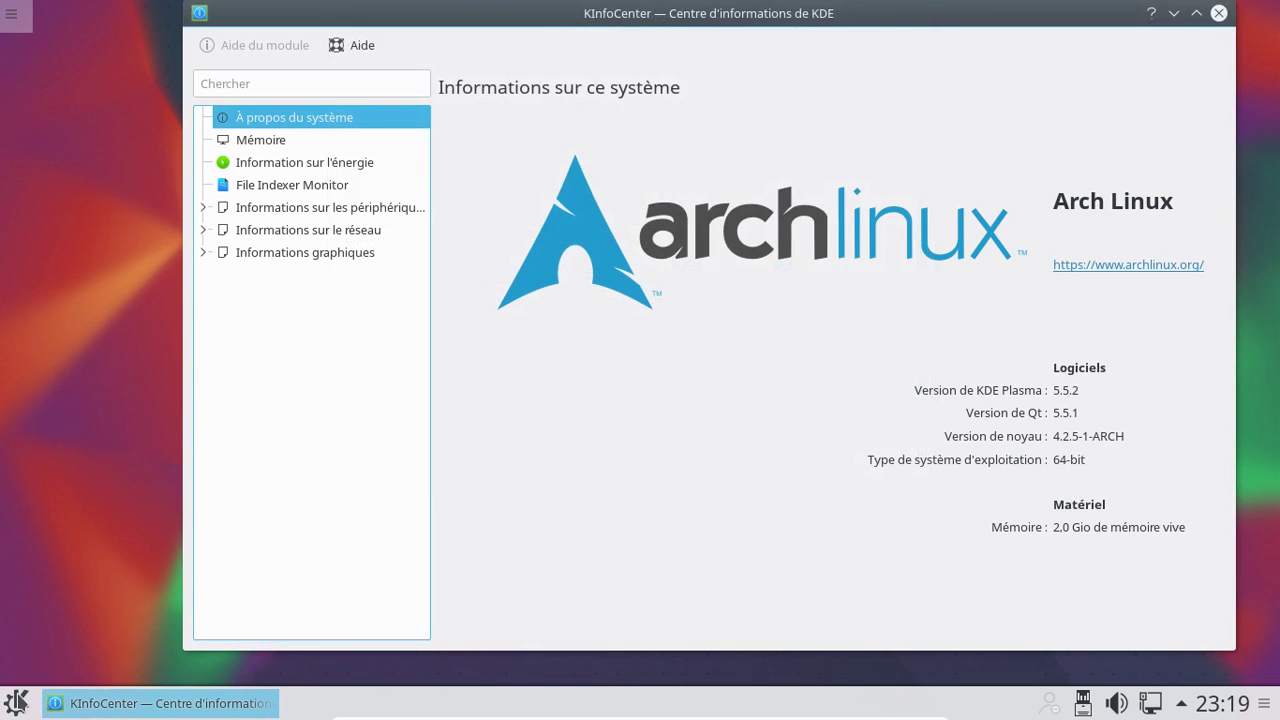
pyautogui.click(17, 697)
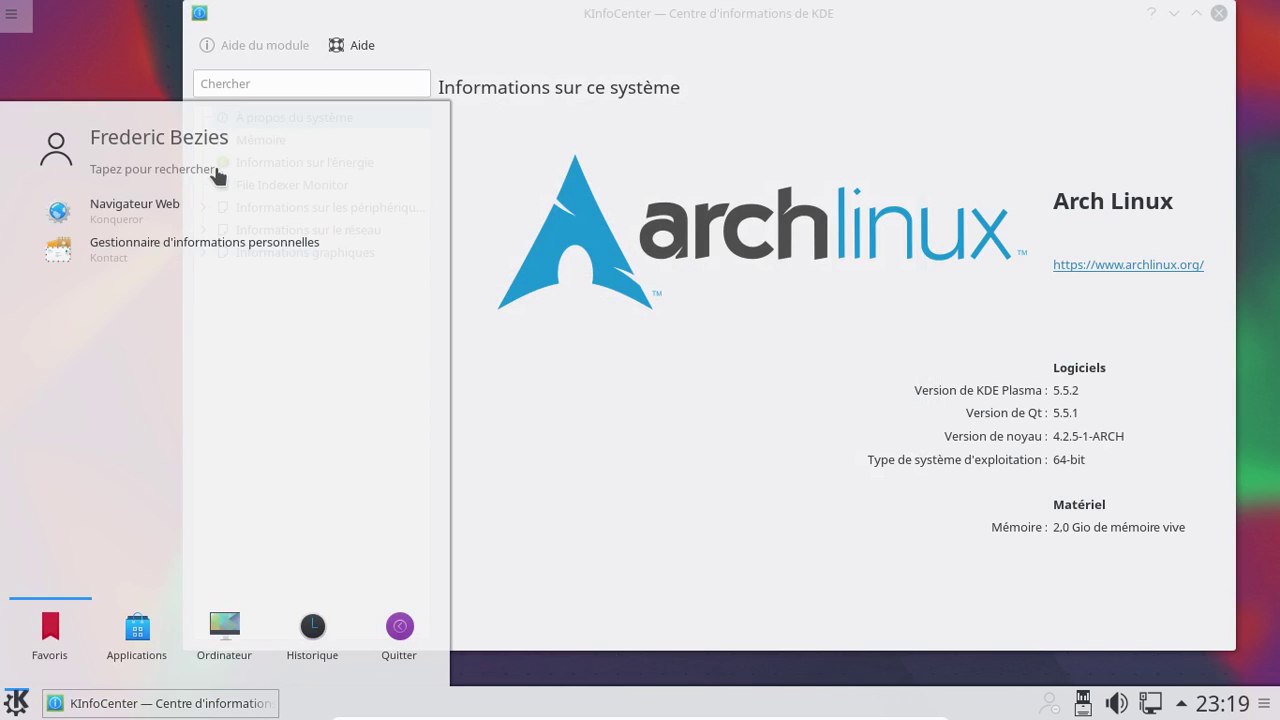
pyautogui.write('sys')
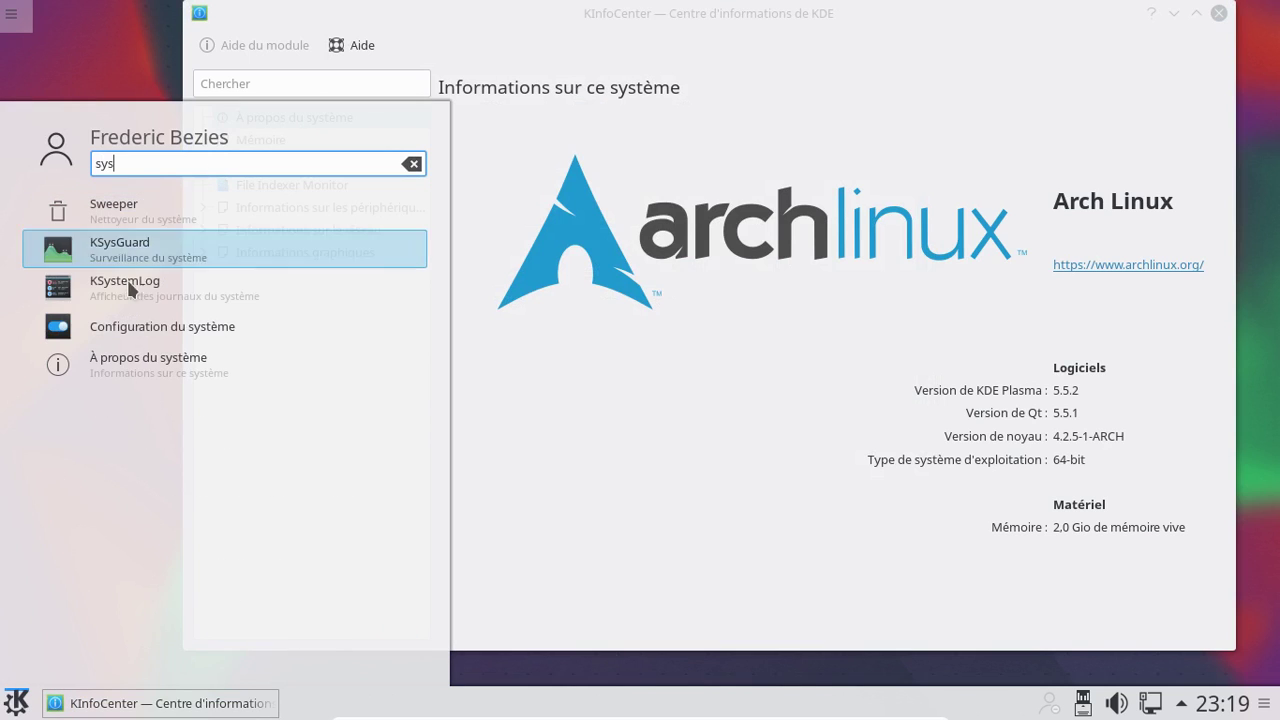
pyautogui.rightClick(145, 334)
pyautogui.click(171, 338)
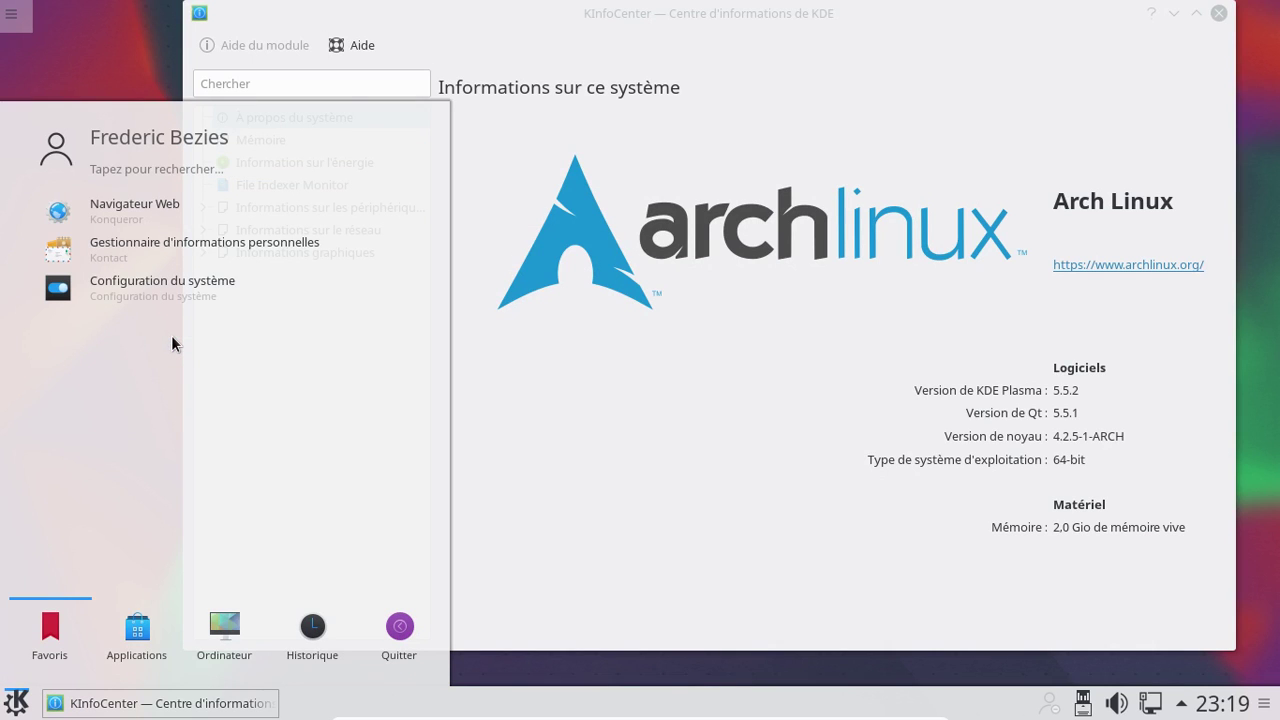
# Search 'dol' and add Dolphin to the favourites
pyautogui.click(188, 167)
pyautogui.write('dol')
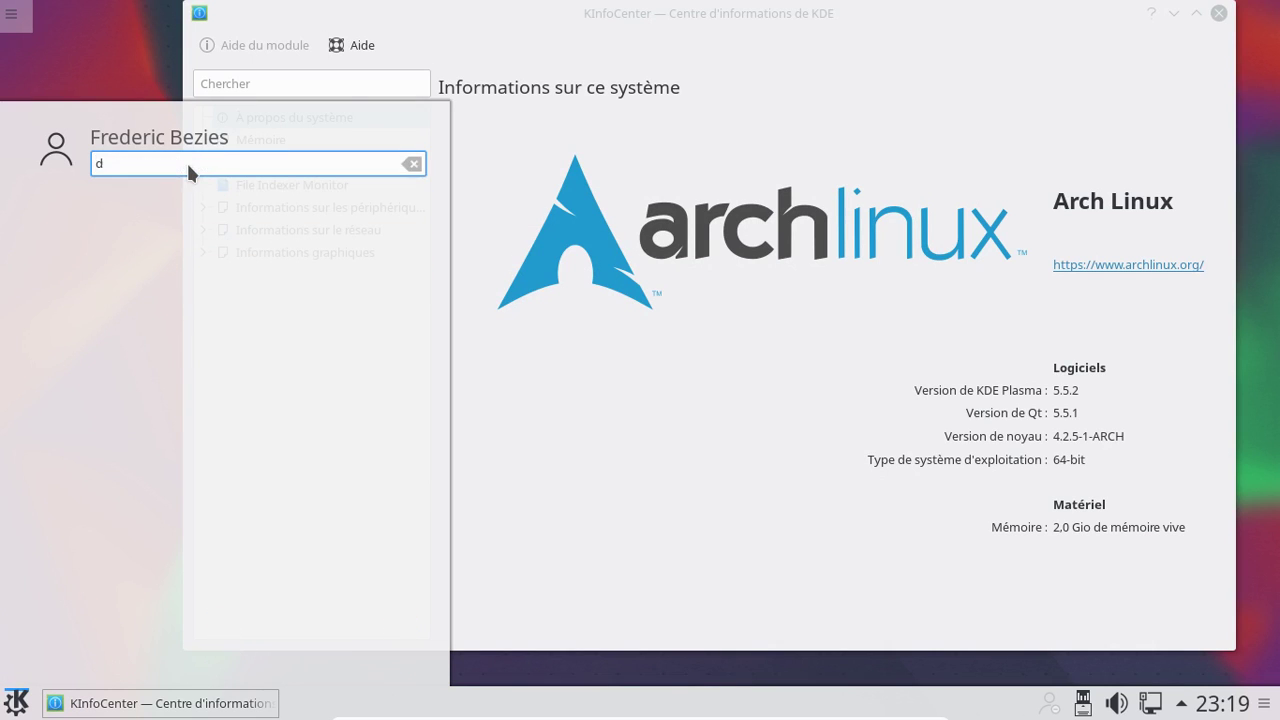
pyautogui.rightClick(160, 206)
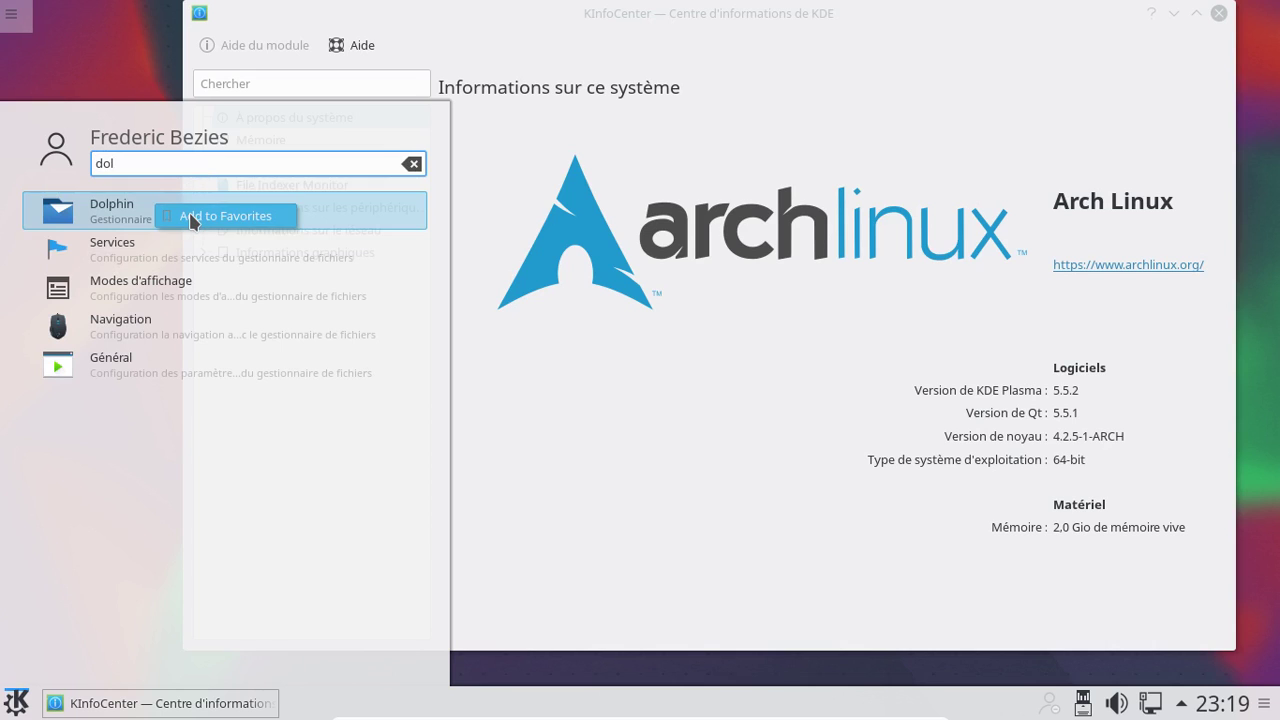
pyautogui.click(191, 216)
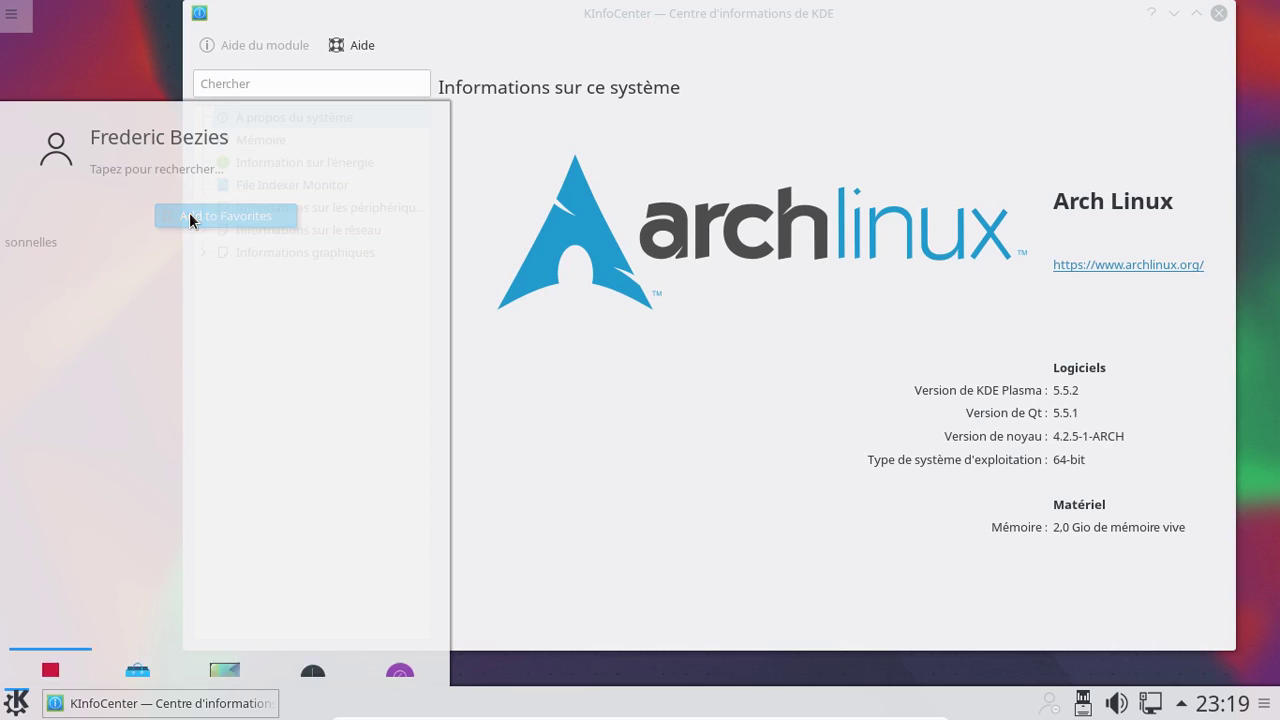
# Try launcher searches for 'pim' and 'person', then clear the search
pyautogui.click(156, 159)
pyautogui.write('p')
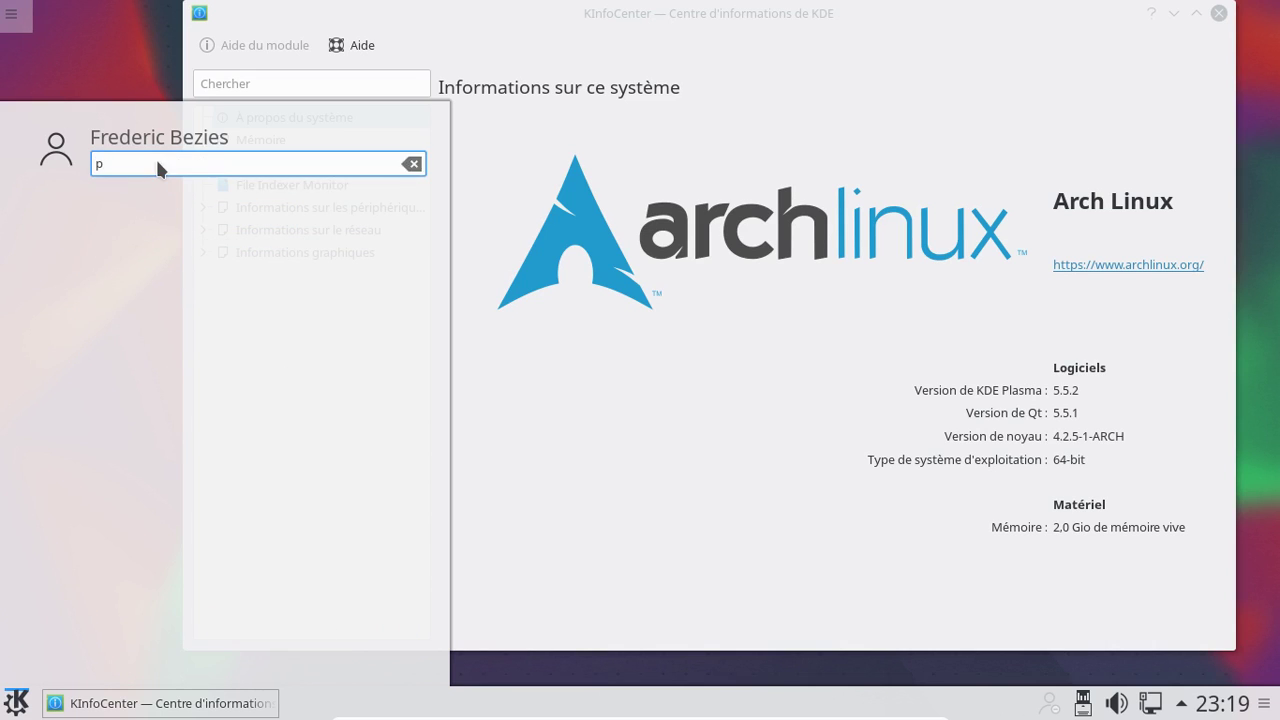
pyautogui.write('im')
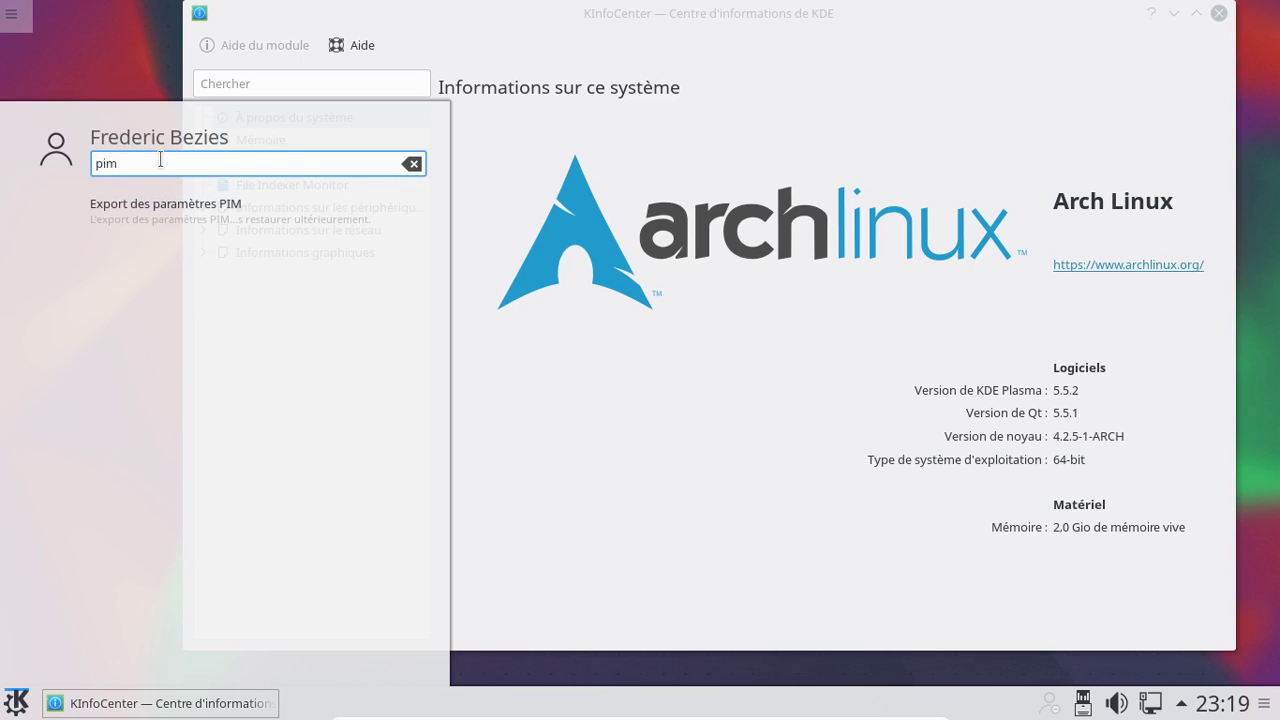
pyautogui.press('BackSpace')
pyautogui.press('BackSpace')
pyautogui.write('er')
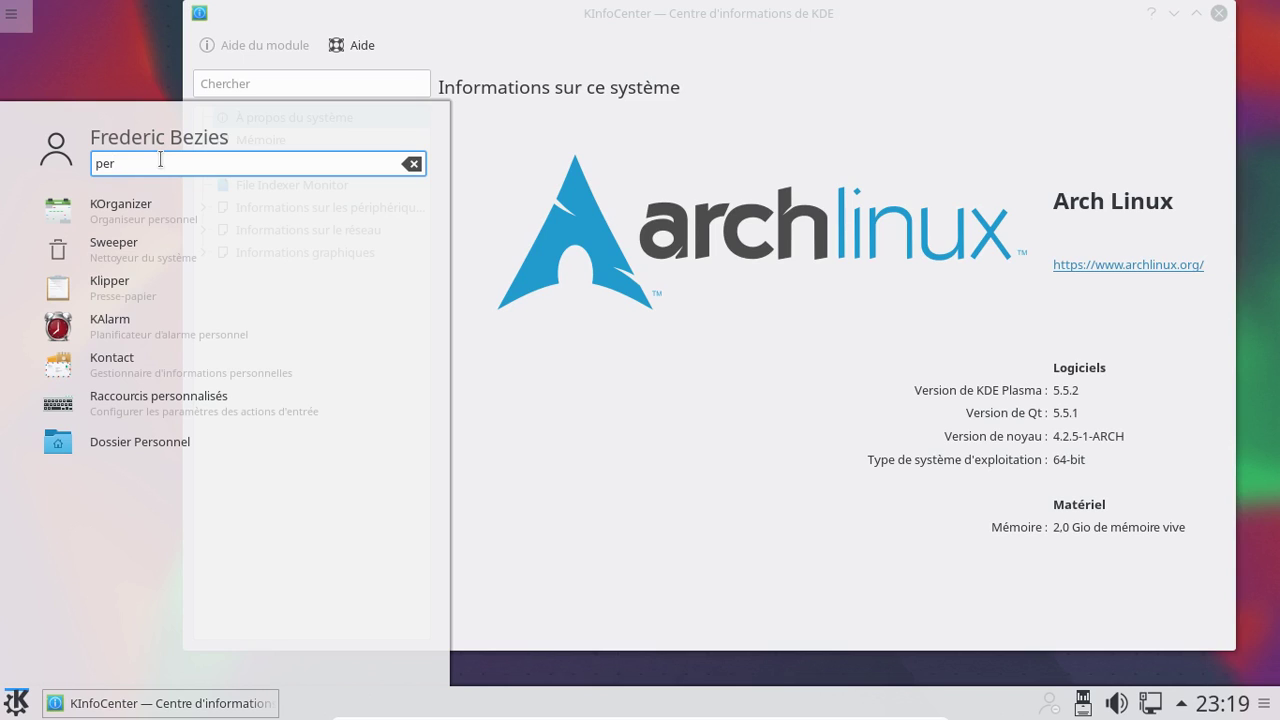
pyautogui.write('son')
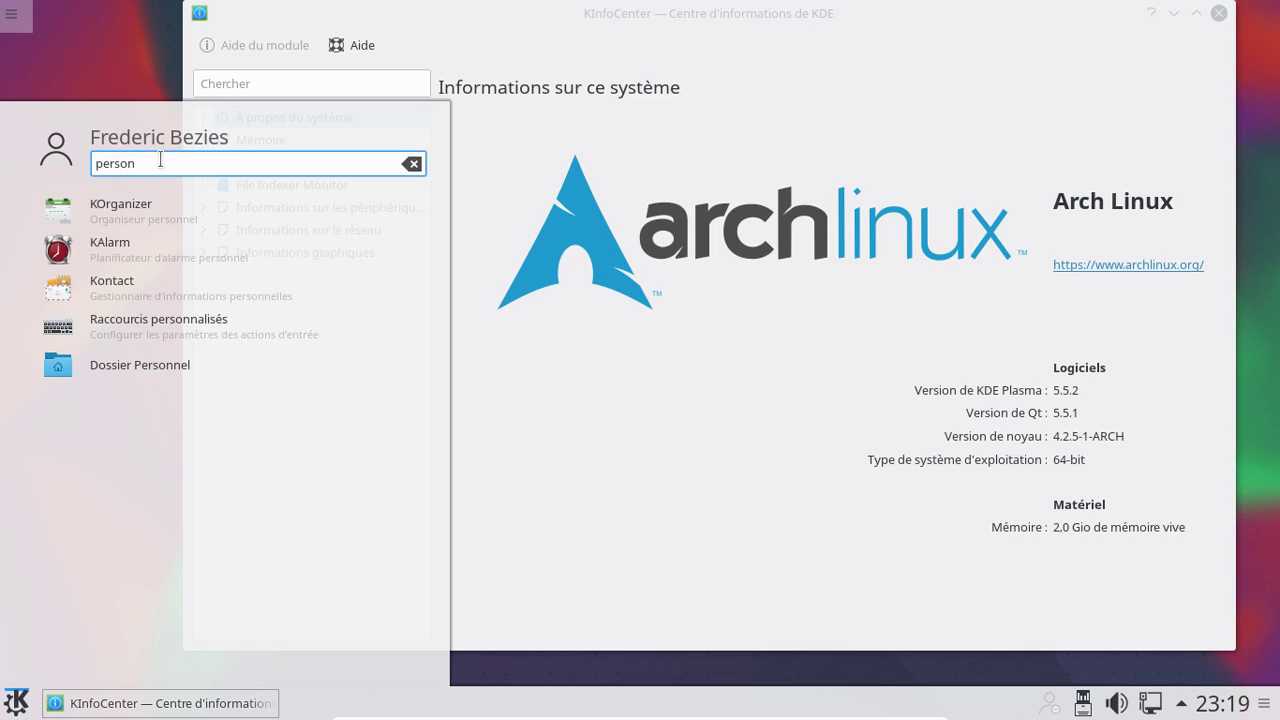
pyautogui.press('BackSpace')
pyautogui.press('BackSpace')
pyautogui.press('BackSpace')
pyautogui.press('BackSpace')
pyautogui.press('BackSpace')
pyautogui.press('BackSpace')
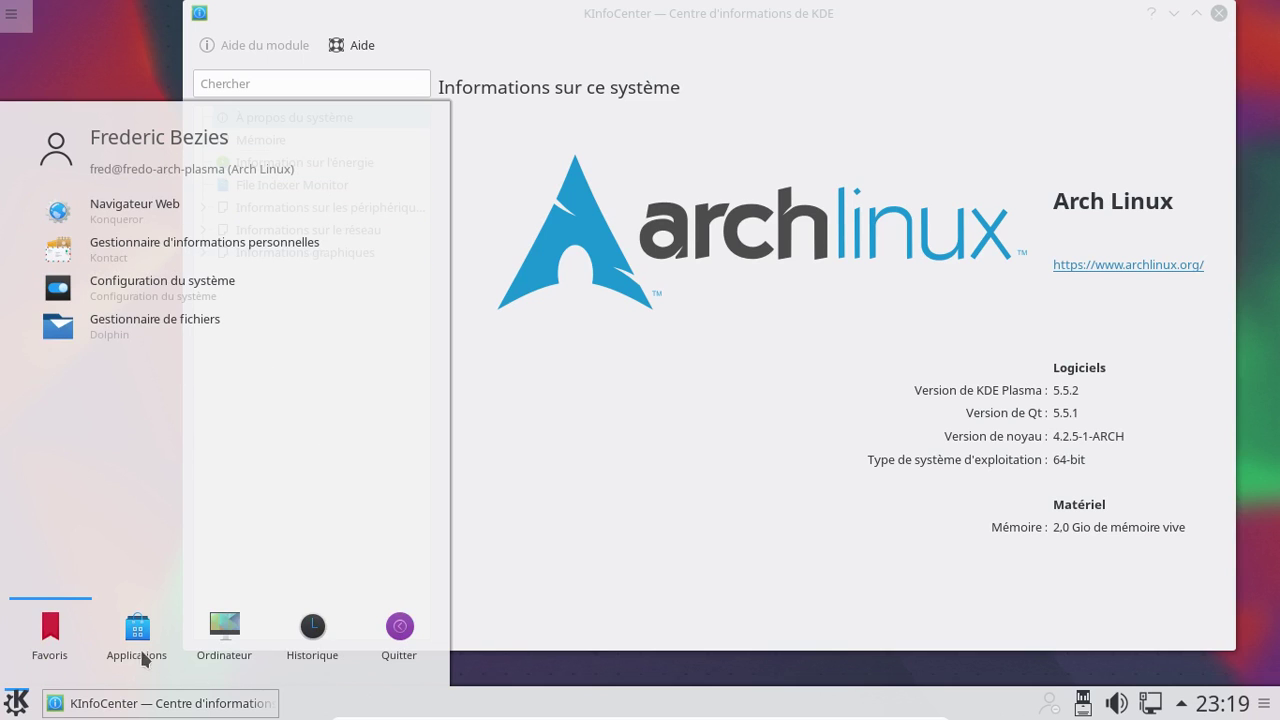
pyautogui.click(140, 650)
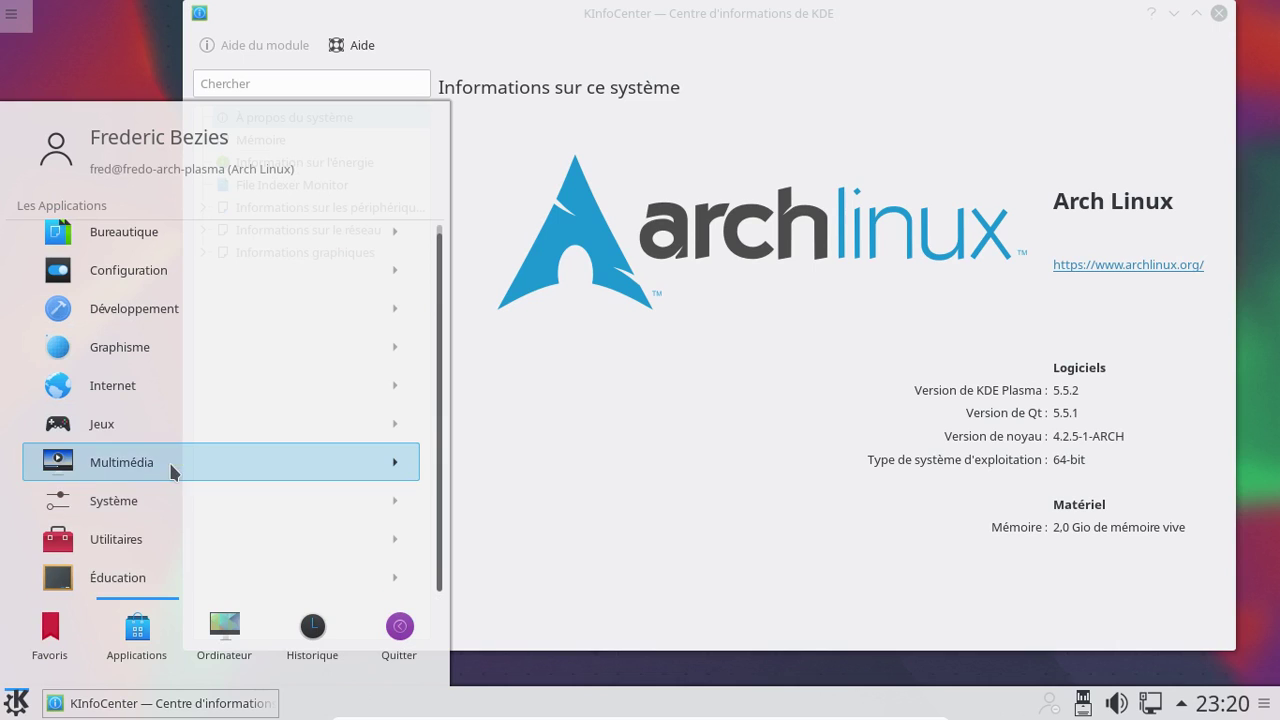
pyautogui.scroll(1, 175, 431)
pyautogui.scroll(-1, 175, 431)
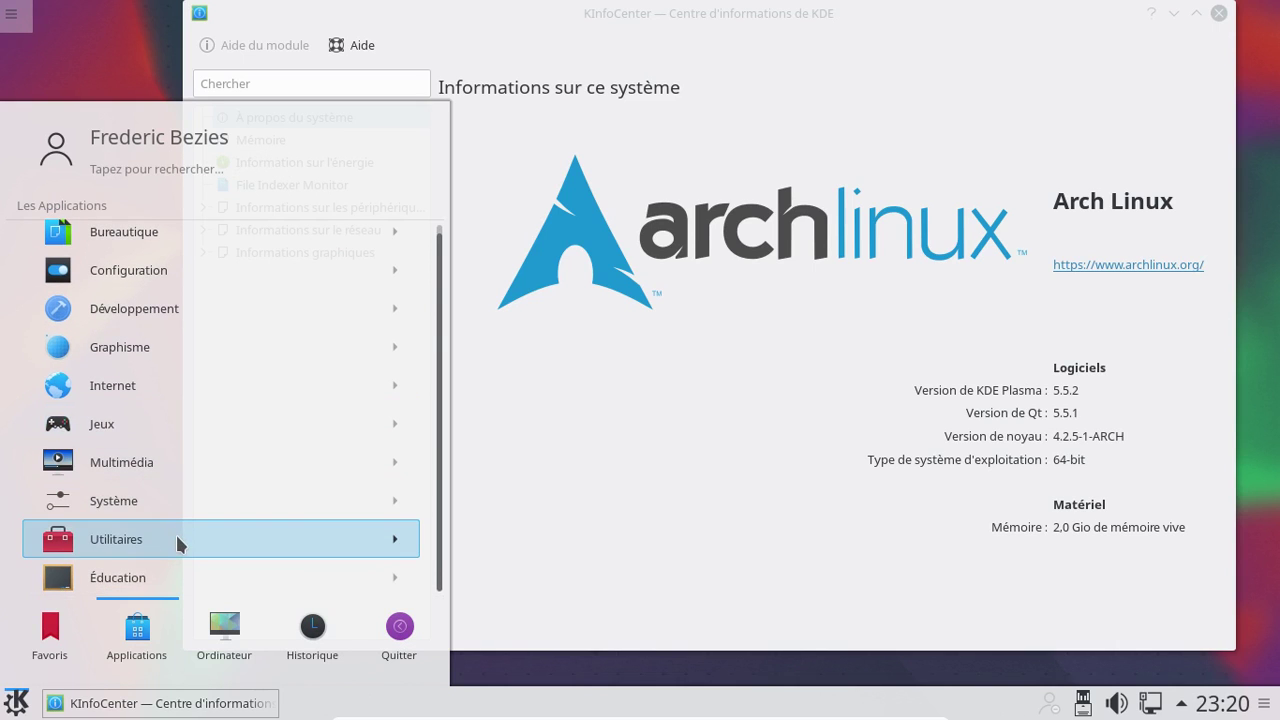
pyautogui.scroll(1, 178, 375)
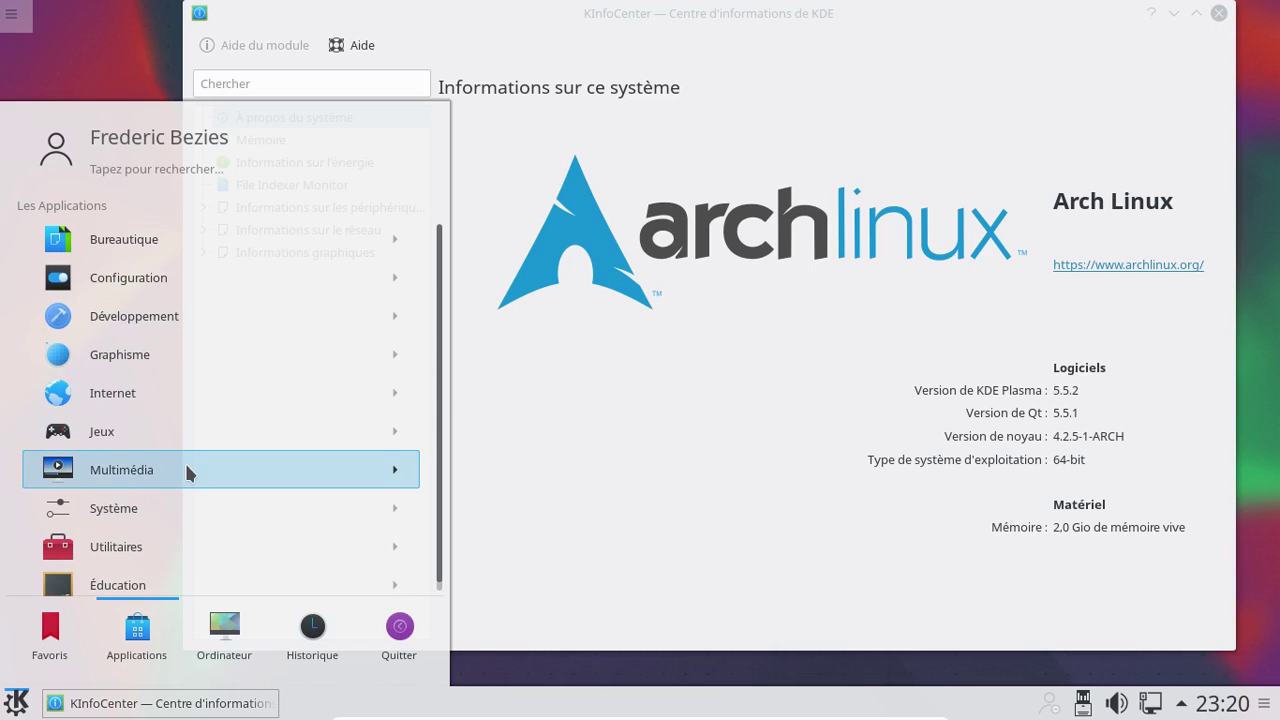
pyautogui.click(150, 167)
pyautogui.write('mana')
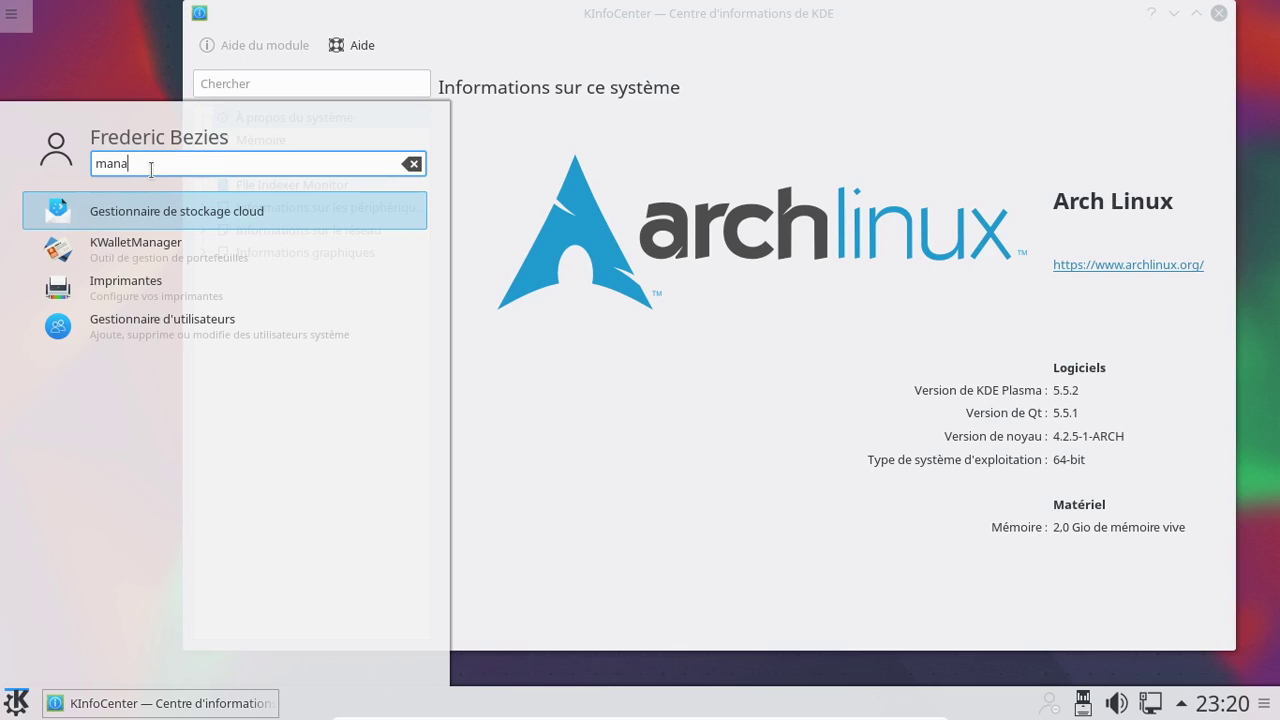
pyautogui.press('BackSpace')
pyautogui.press('BackSpace')
pyautogui.press('BackSpace')
pyautogui.press('BackSpace')
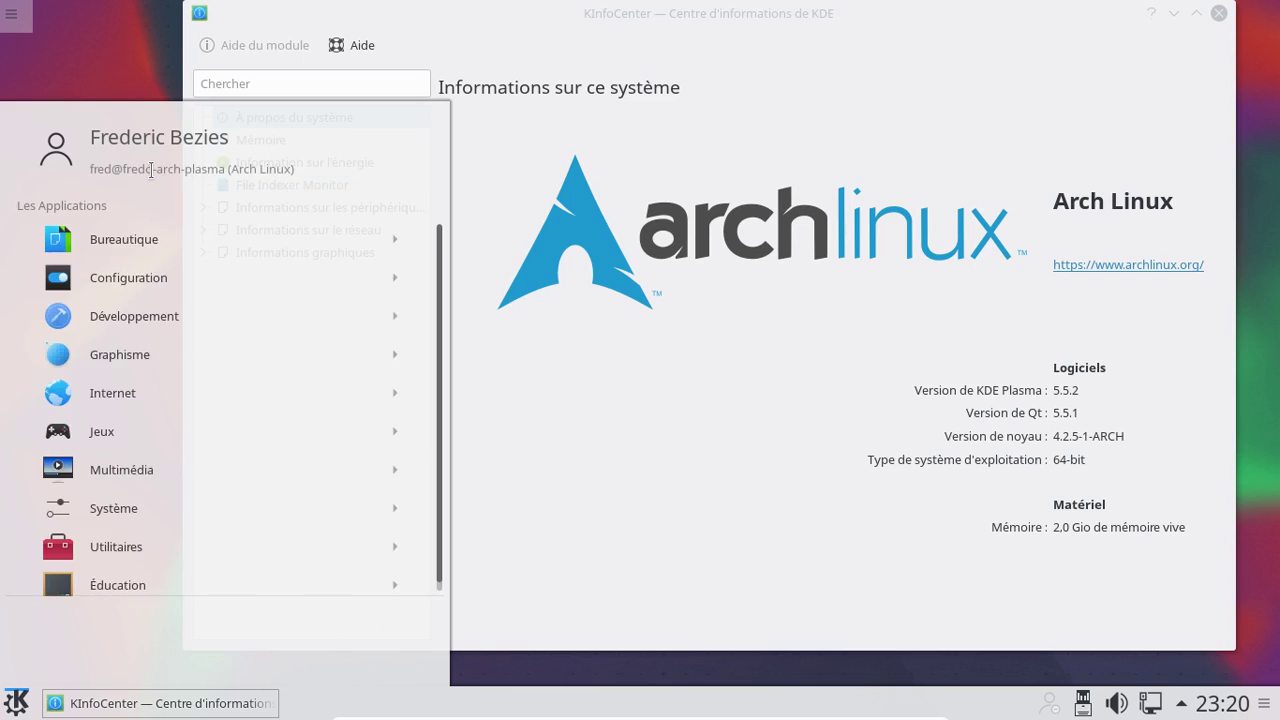
# Try launcher searches for 'cont', 'infor', 'pim' and 'inform', clearing each
pyautogui.write('cont')
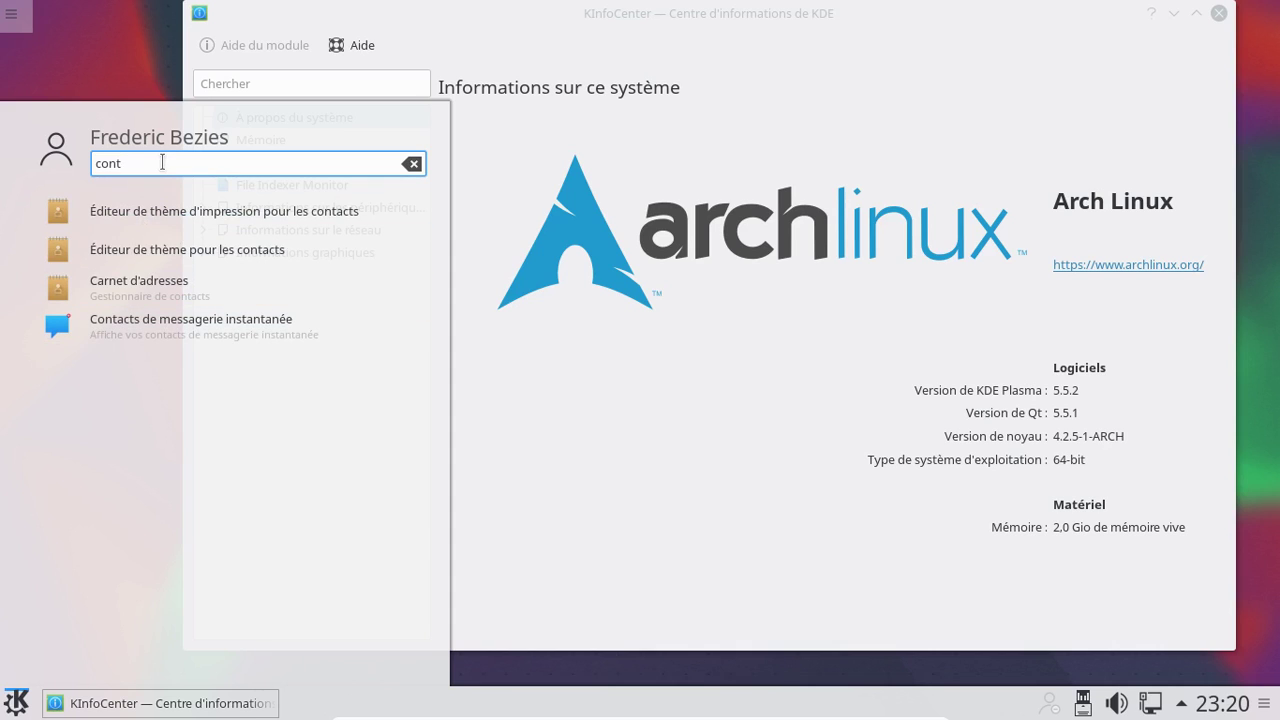
pyautogui.press('BackSpace')
pyautogui.press('BackSpace')
pyautogui.press('BackSpace')
pyautogui.press('BackSpace')
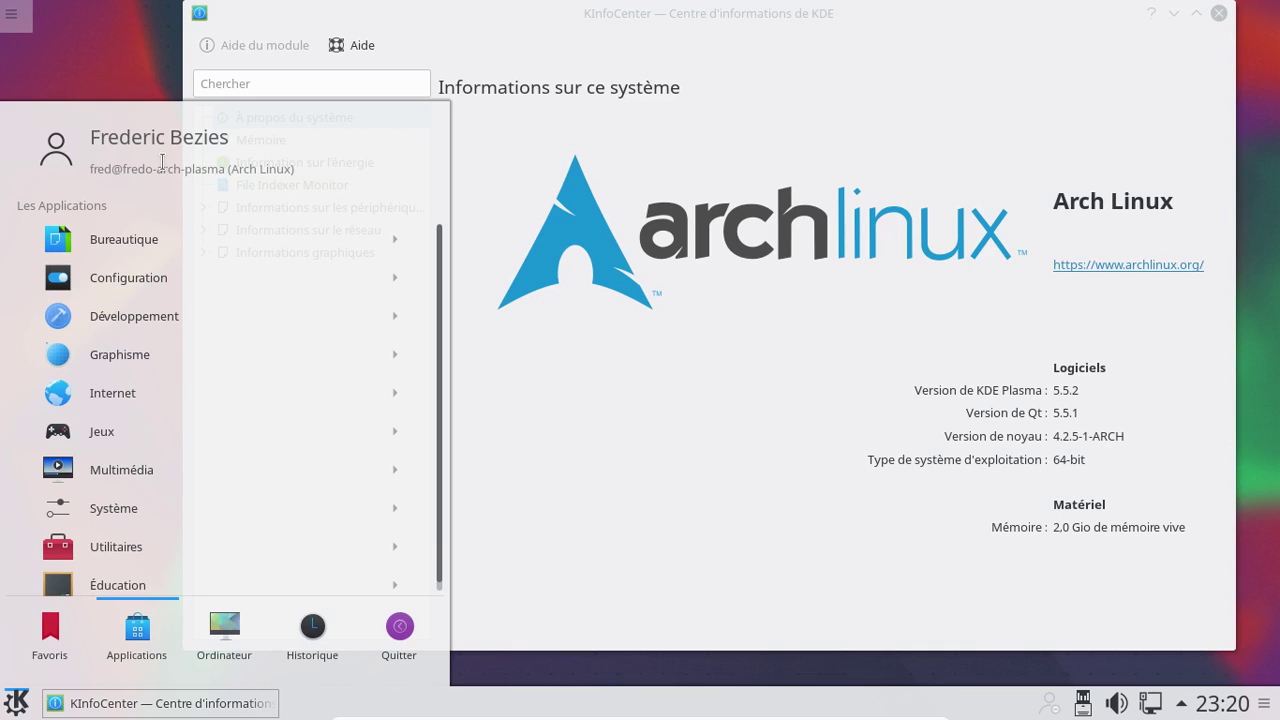
pyautogui.write('infor')
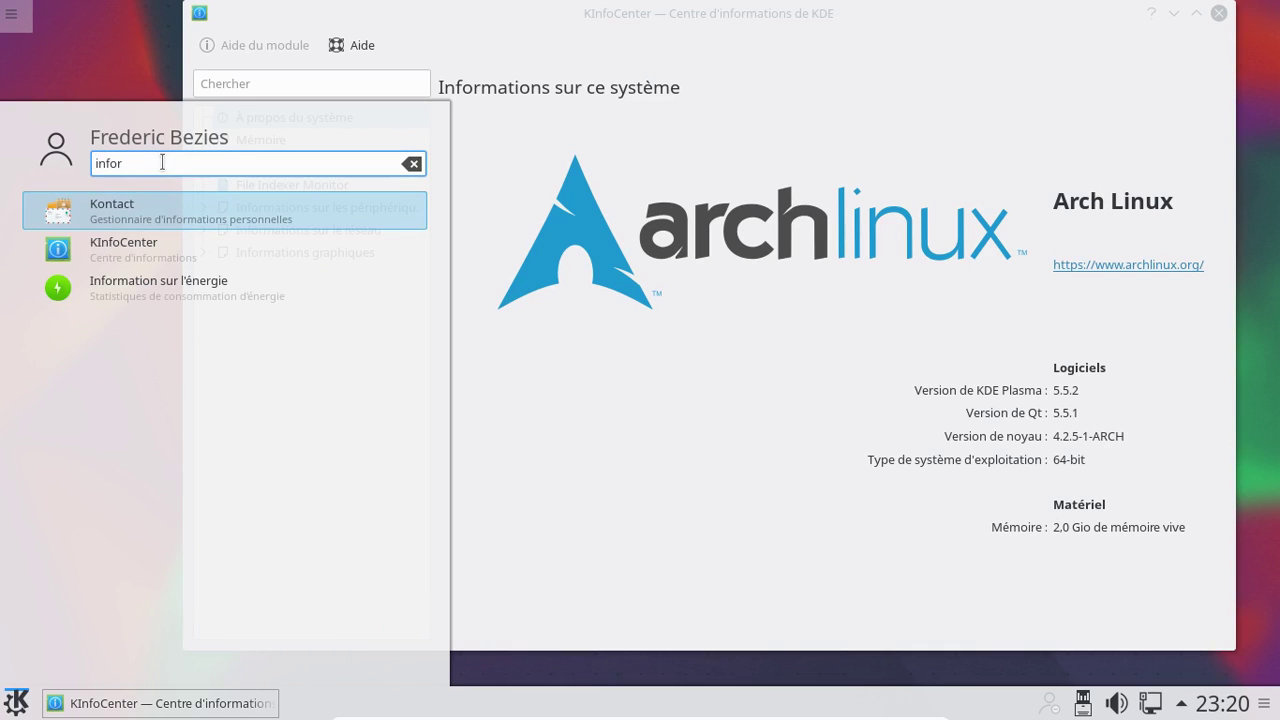
pyautogui.press('BackSpace')
pyautogui.press('BackSpace')
pyautogui.press('BackSpace')
pyautogui.press('BackSpace')
pyautogui.press('BackSpace')
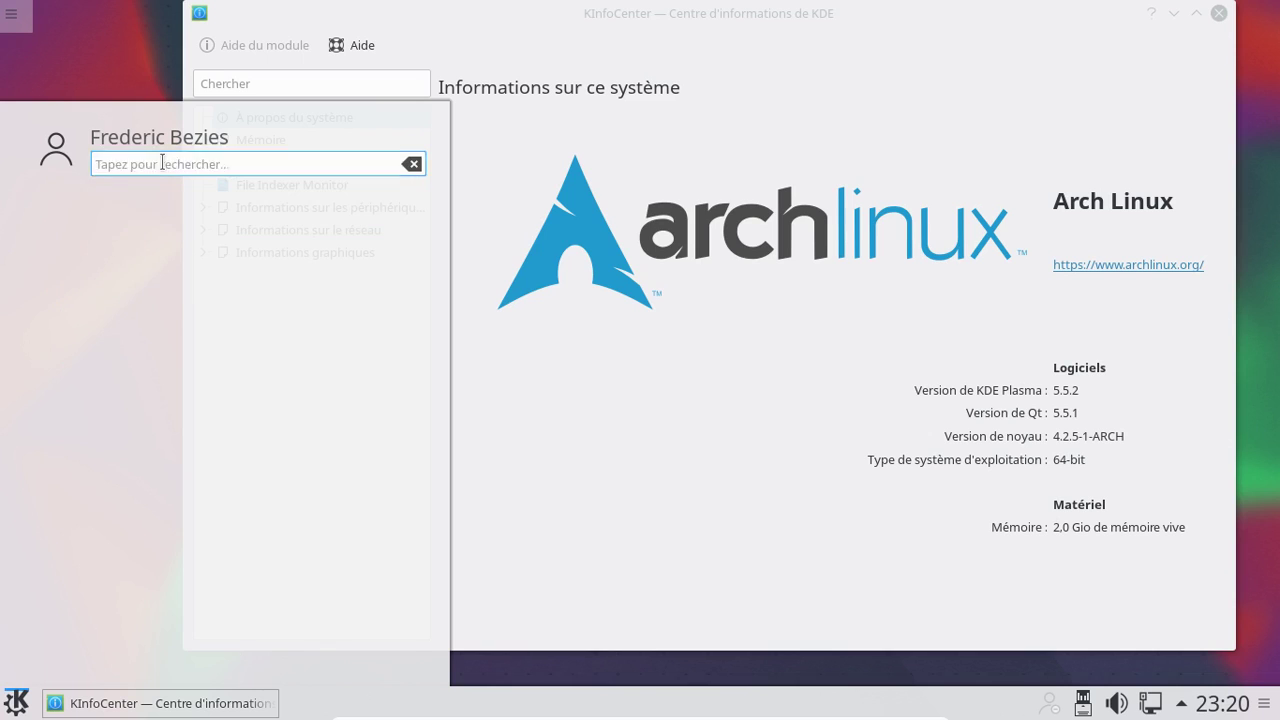
pyautogui.write('pim')
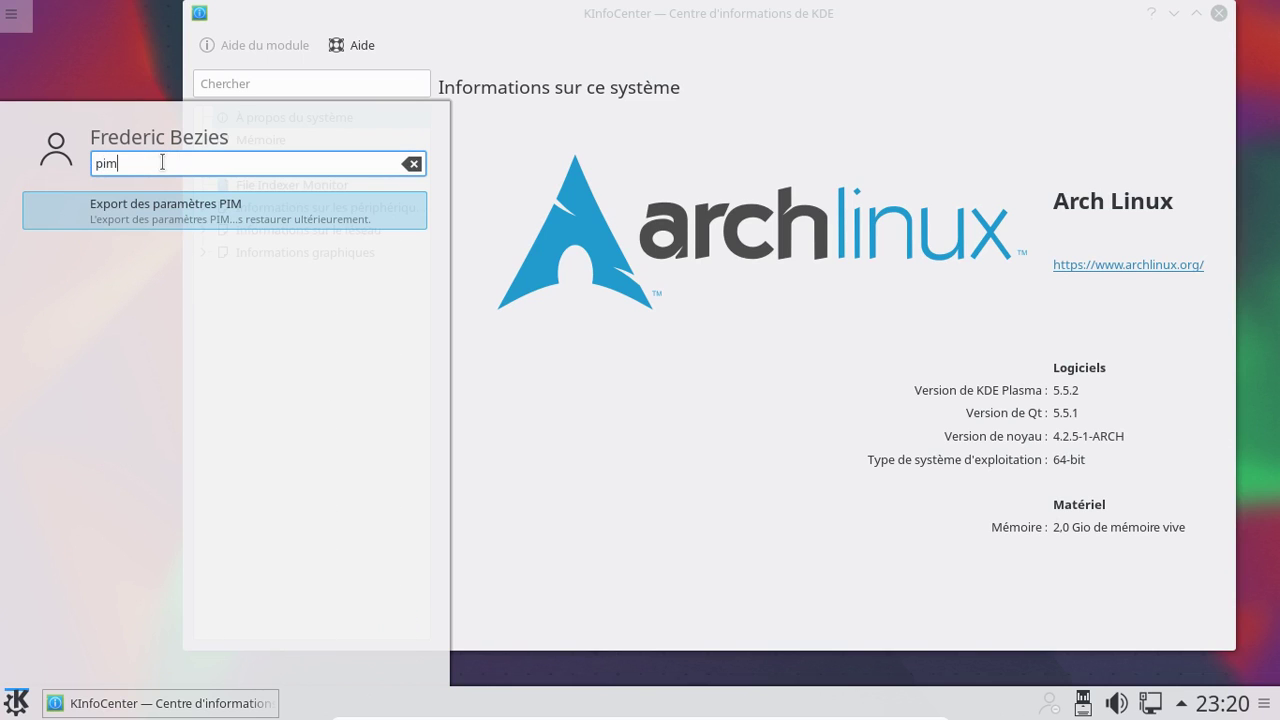
pyautogui.press('BackSpace')
pyautogui.press('BackSpace')
pyautogui.press('BackSpace')
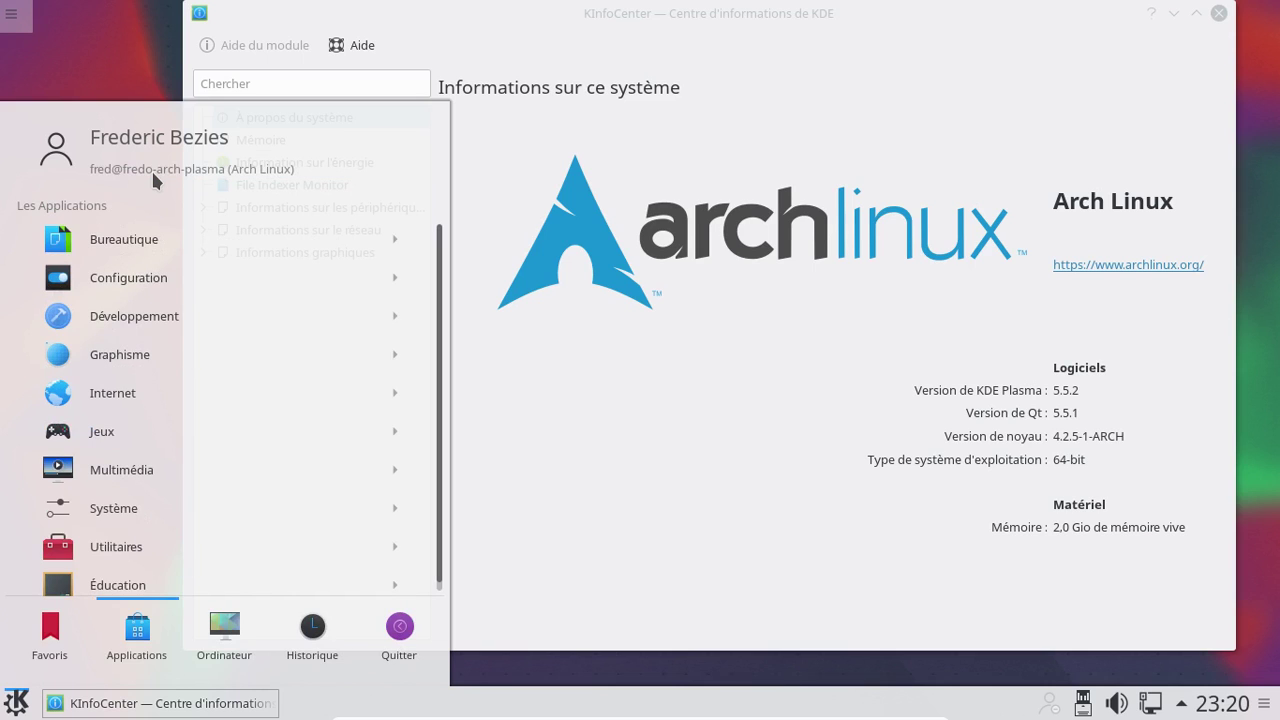
pyautogui.write('info')
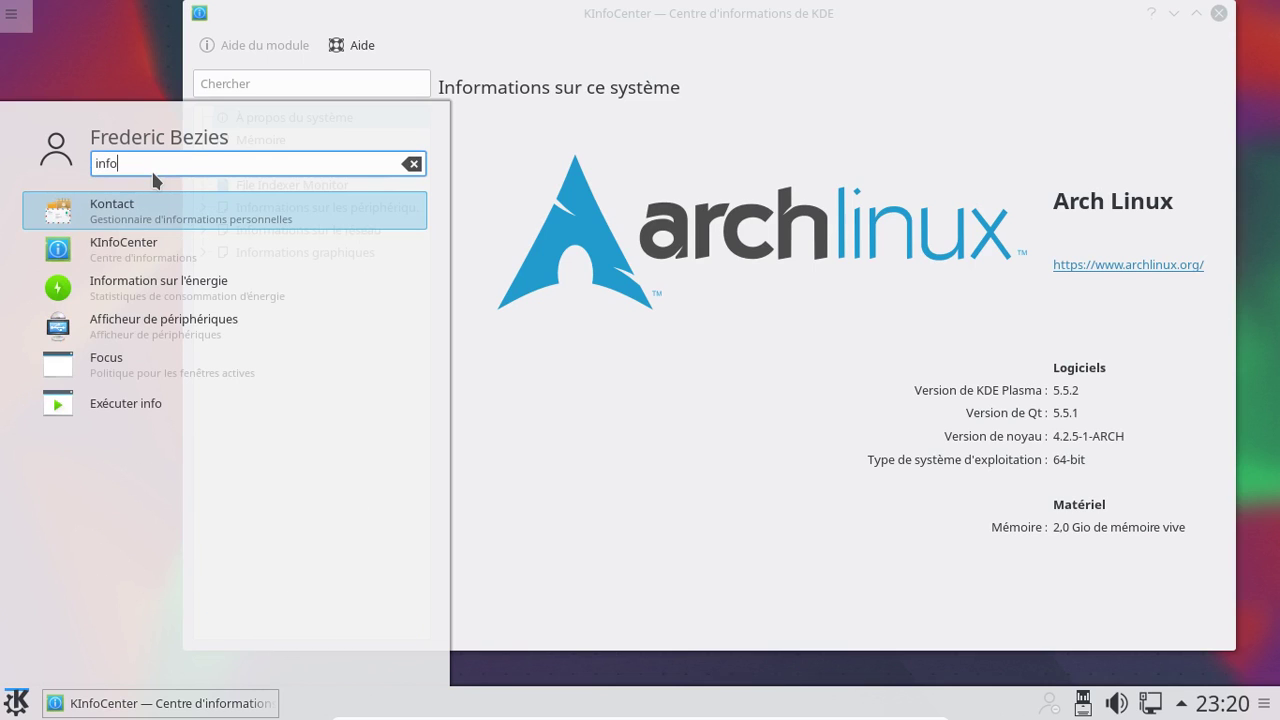
pyautogui.write('rm')
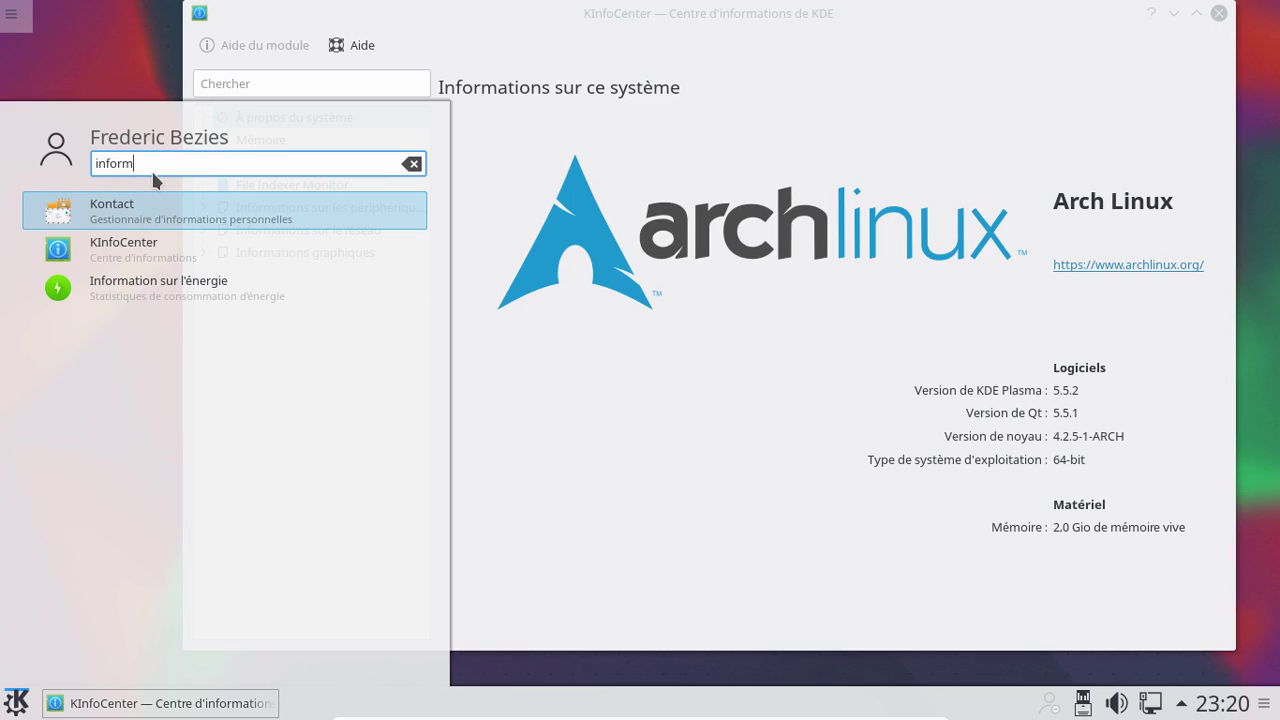
pyautogui.press('BackSpace')
pyautogui.press('BackSpace')
pyautogui.press('BackSpace')
pyautogui.press('BackSpace')
pyautogui.press('BackSpace')
pyautogui.press('BackSpace')
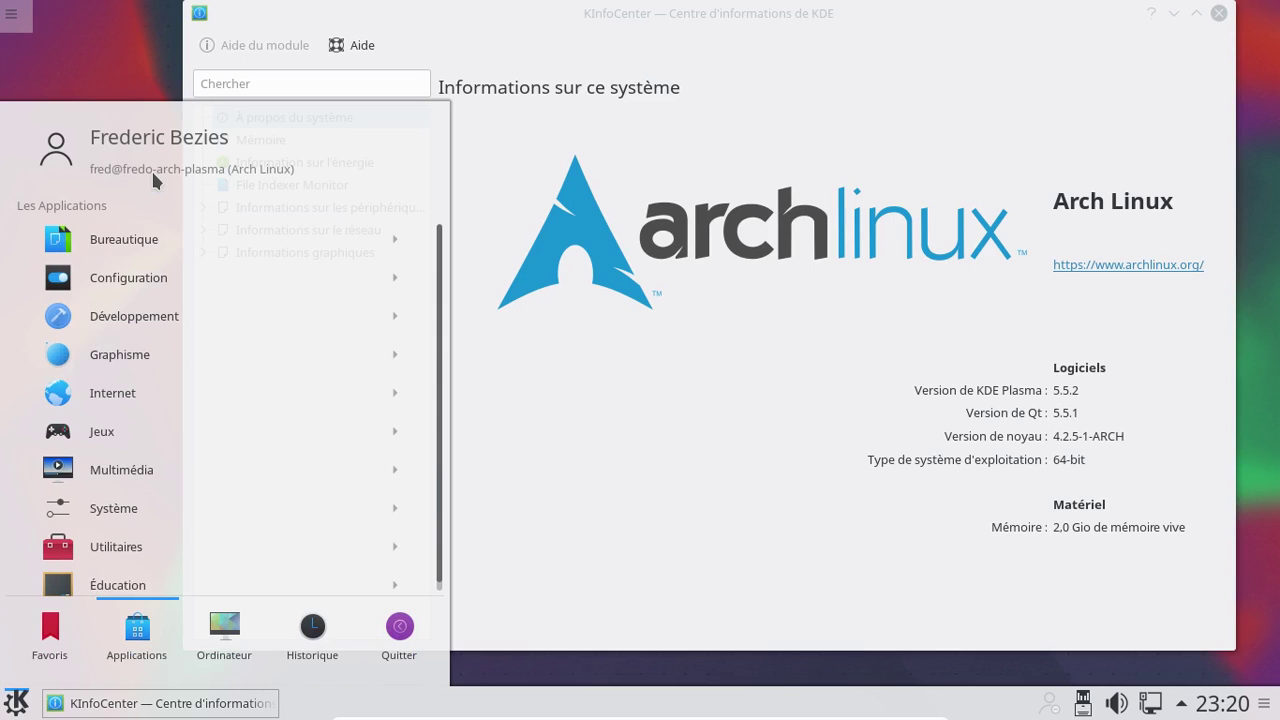
# Search 'kate', add Kate to the favourites, and show the Favoris list
pyautogui.write('kate')
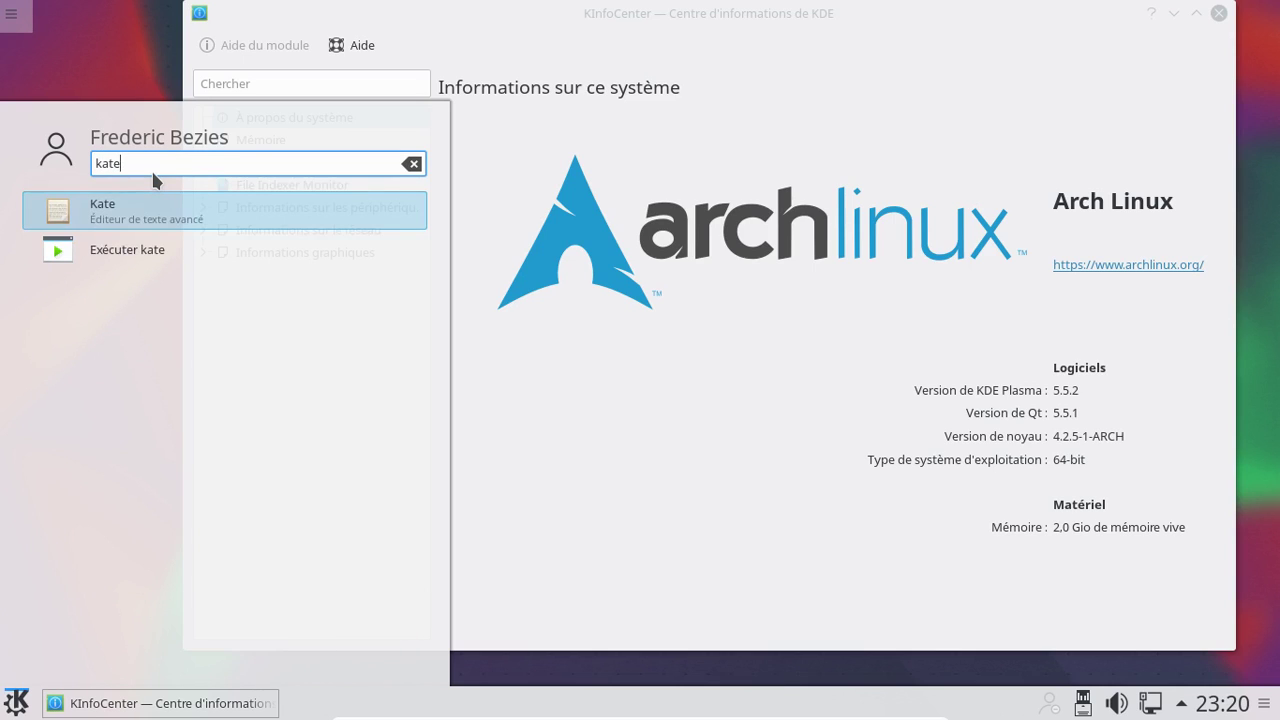
pyautogui.rightClick(155, 210)
pyautogui.click(189, 220)
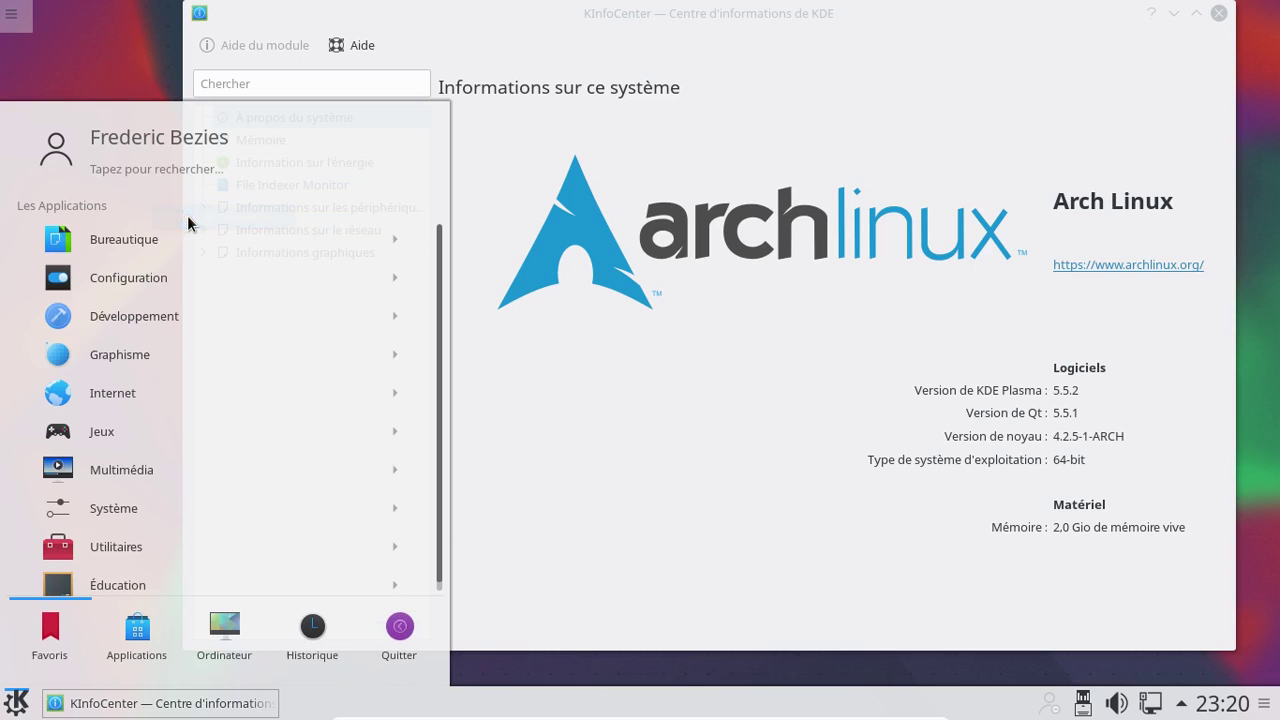
pyautogui.click(40, 652)
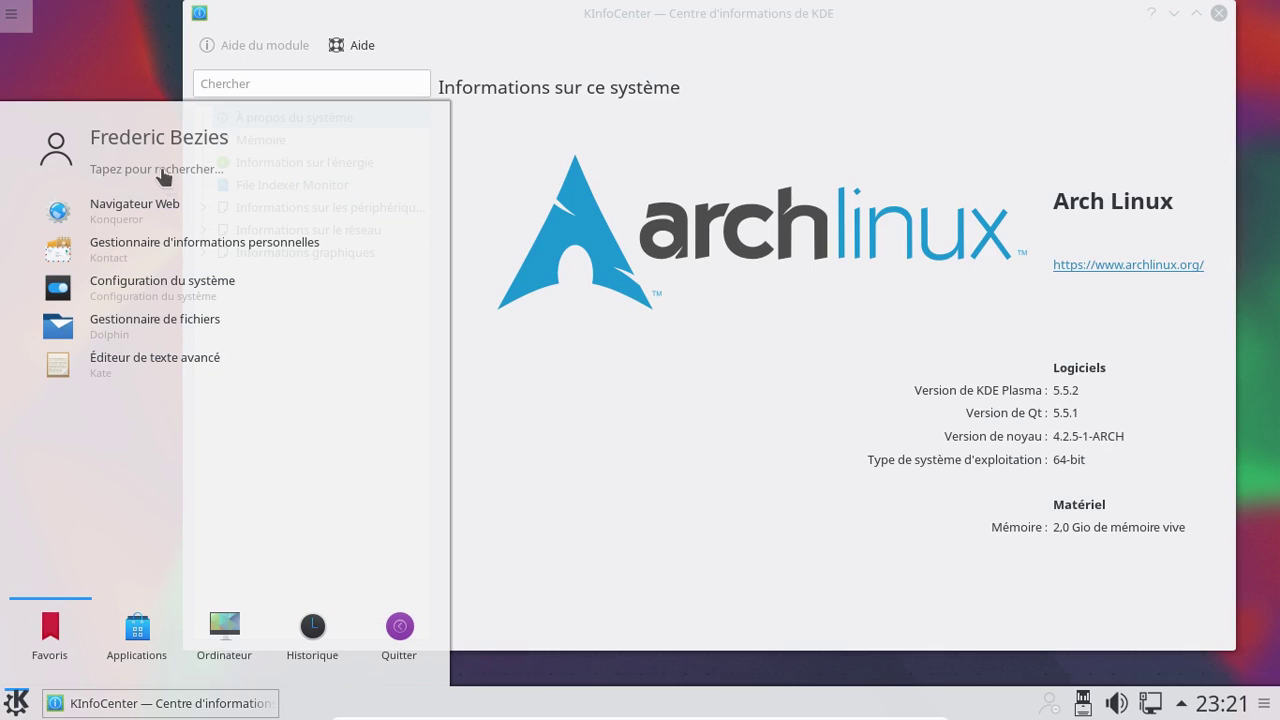
pyautogui.moveTo(161, 167)
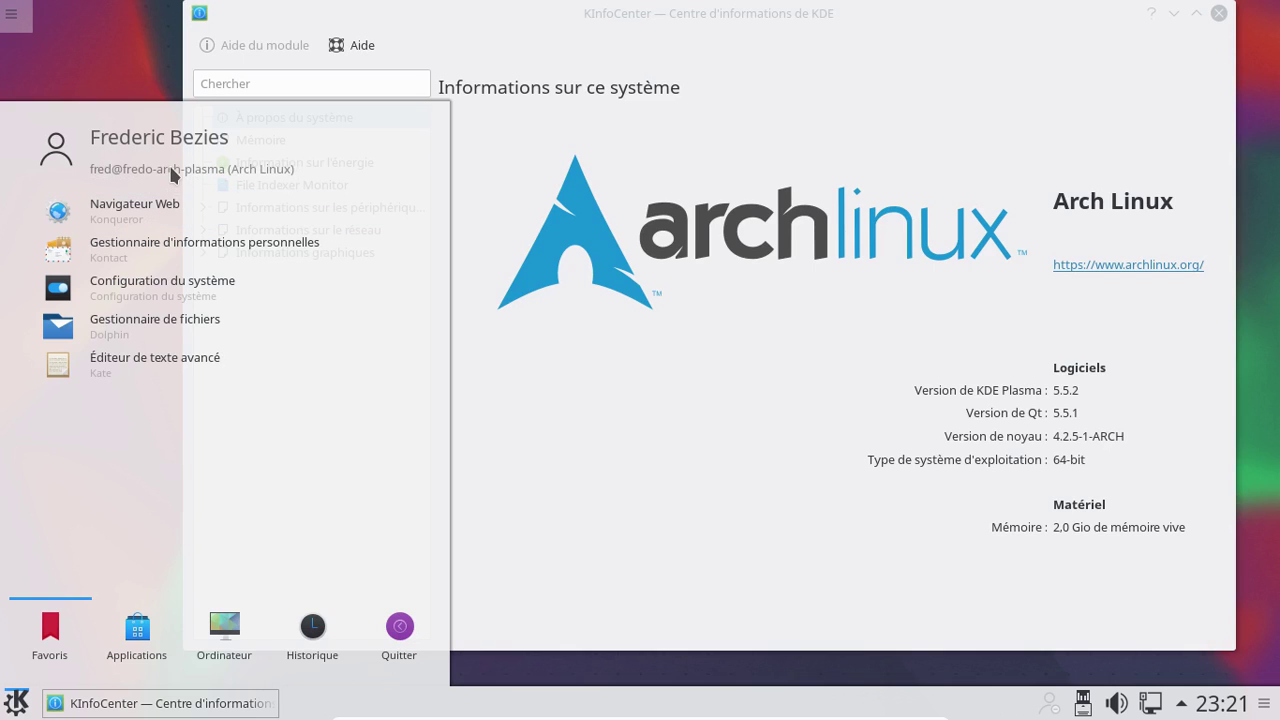
# Open the launcher's Internet category and scroll up and down through its applications
pyautogui.moveTo(134, 652)
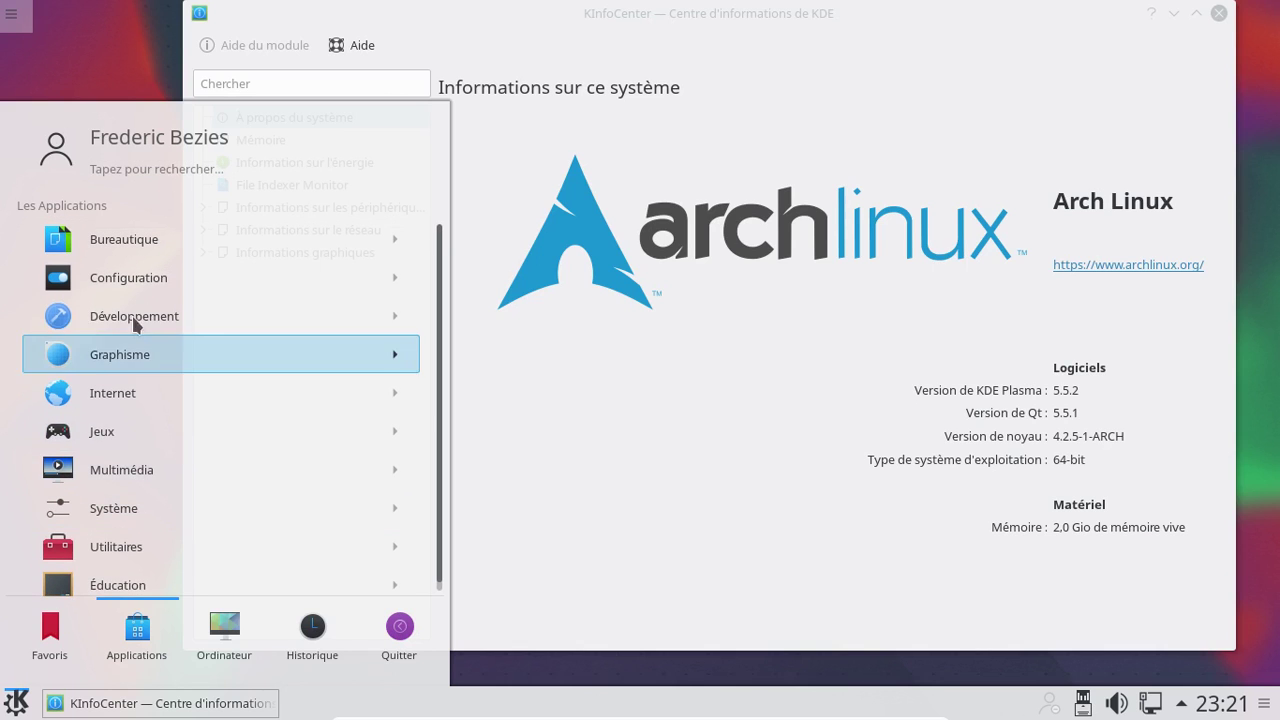
pyautogui.click(145, 392)
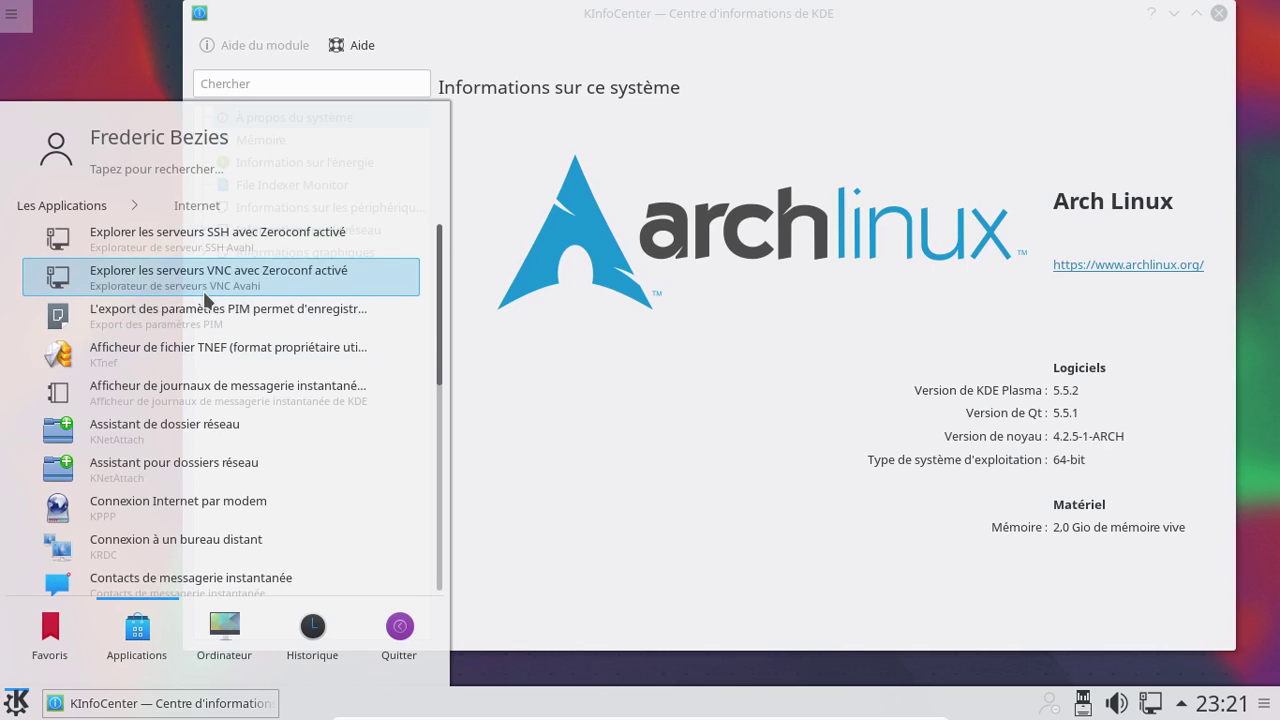
pyautogui.scroll(-3, 231, 262)
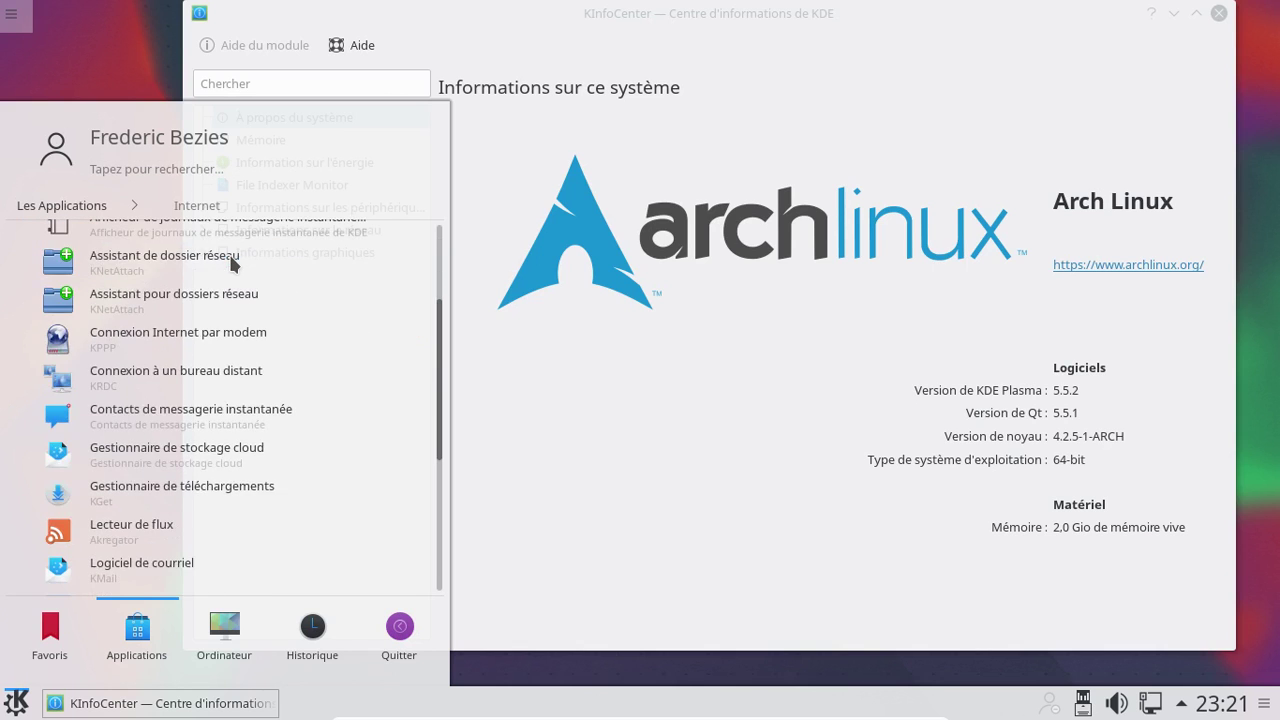
pyautogui.scroll(-3, 231, 262)
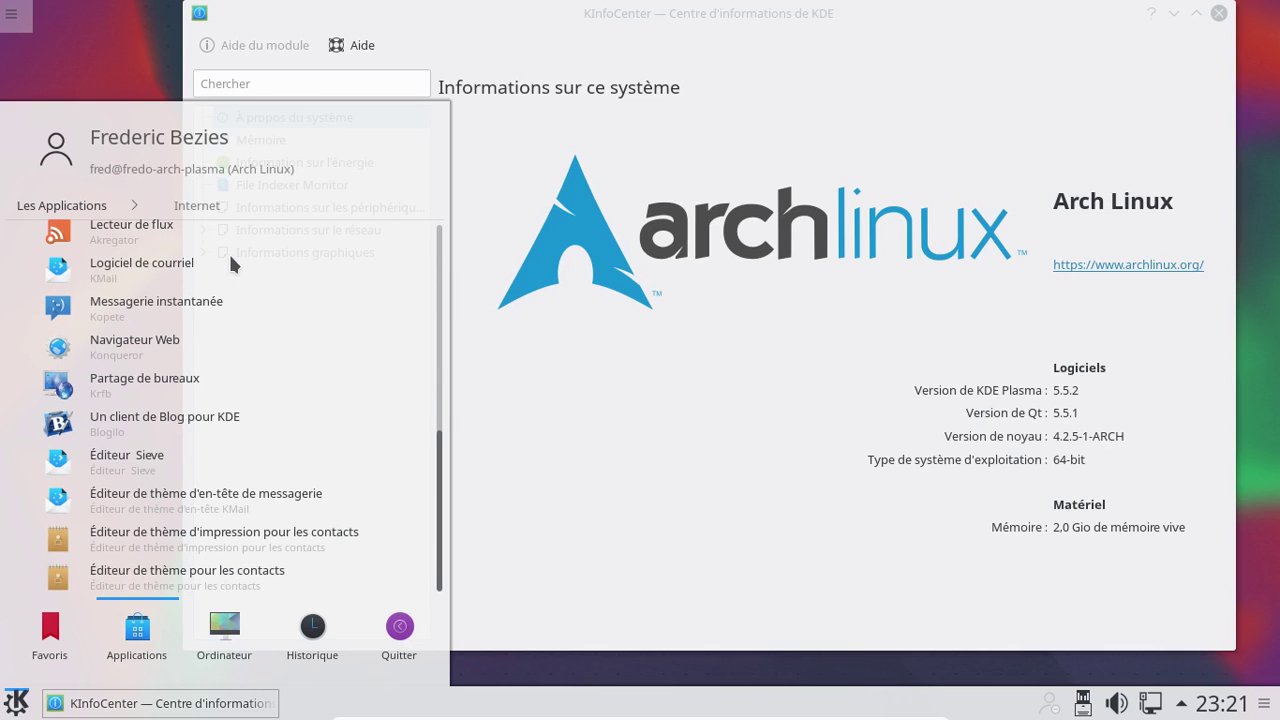
pyautogui.scroll(5, 230, 262)
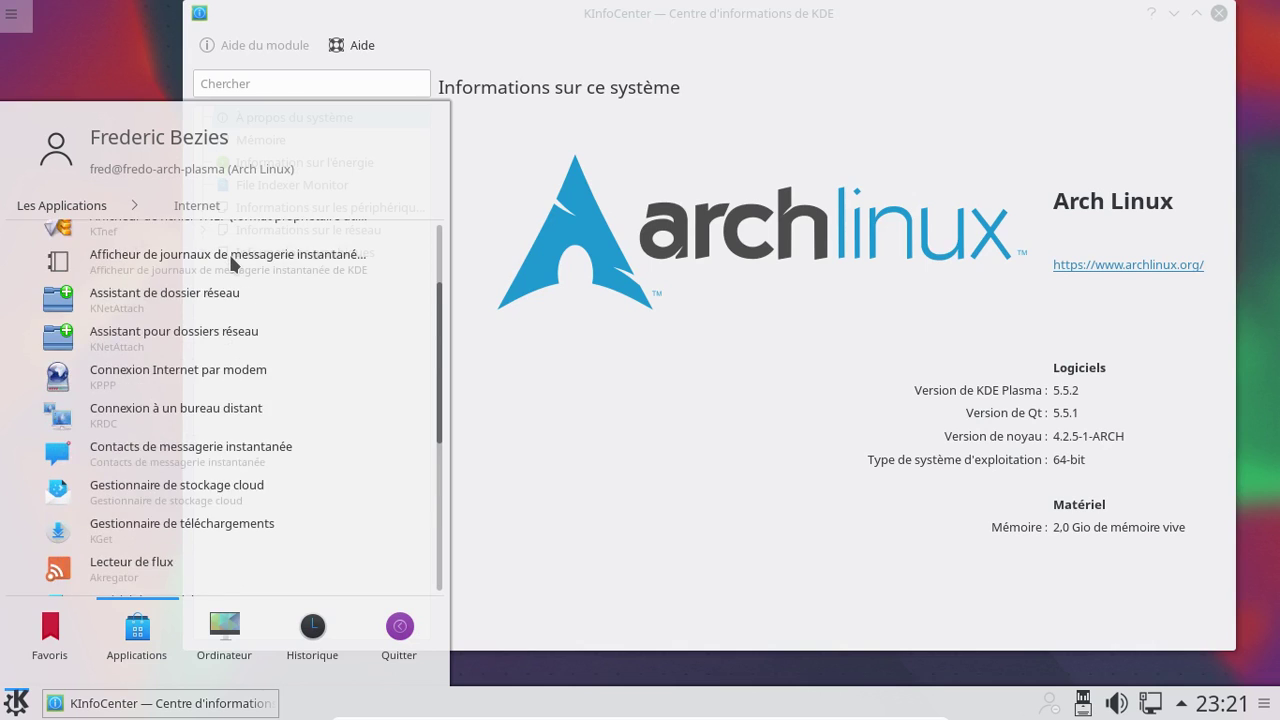
pyautogui.scroll(1, 230, 262)
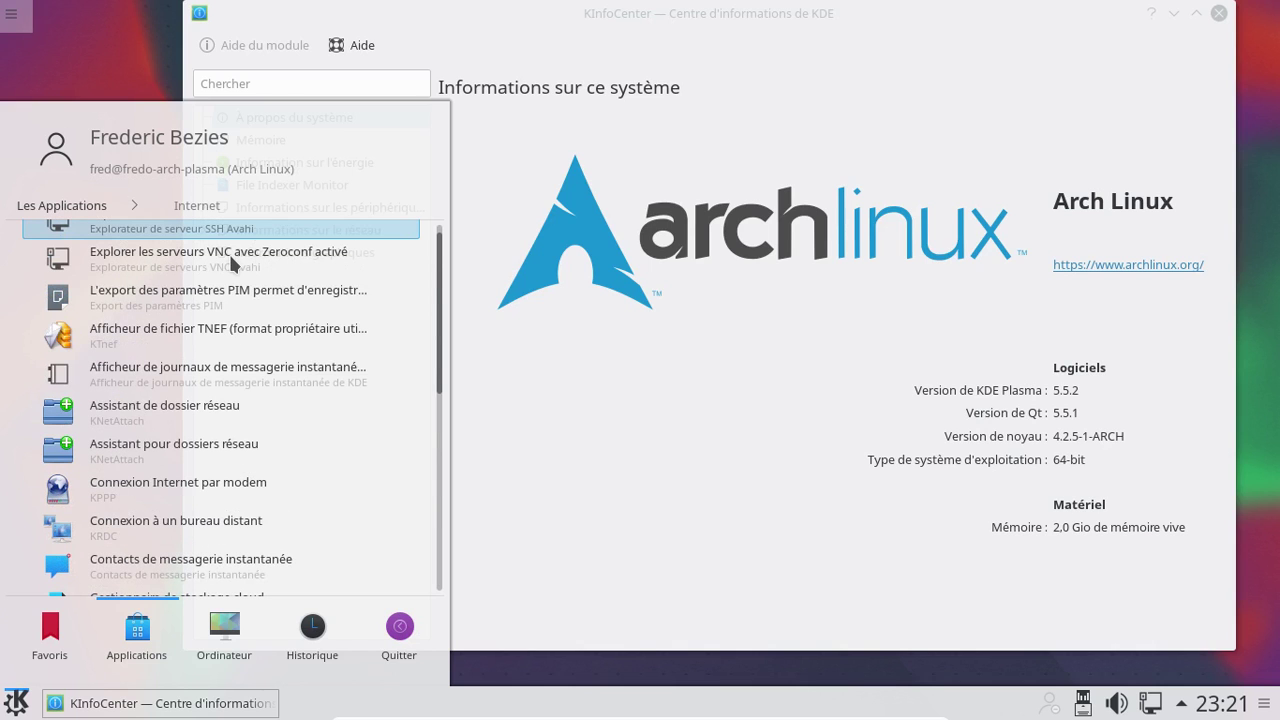
pyautogui.scroll(-1, 230, 262)
pyautogui.scroll(2, 230, 262)
# Browse the Configuration and Développement categories from the full category list
pyautogui.click(105, 207)
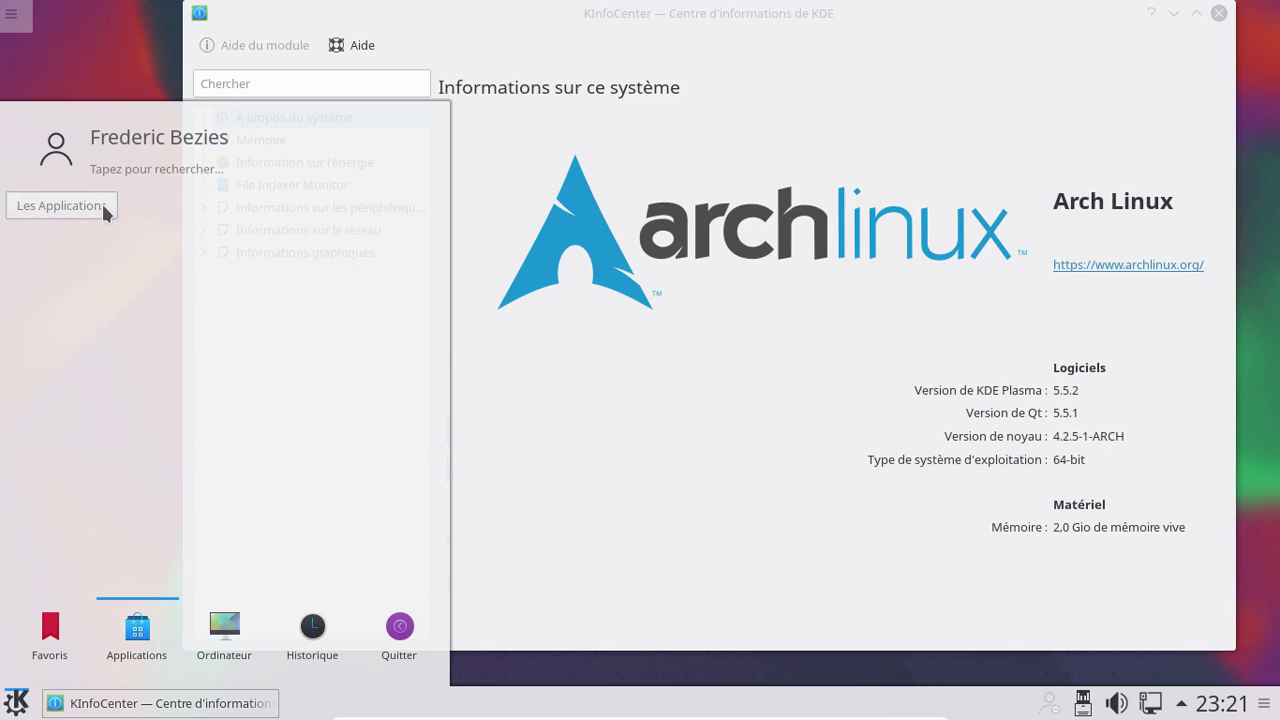
pyautogui.click(143, 278)
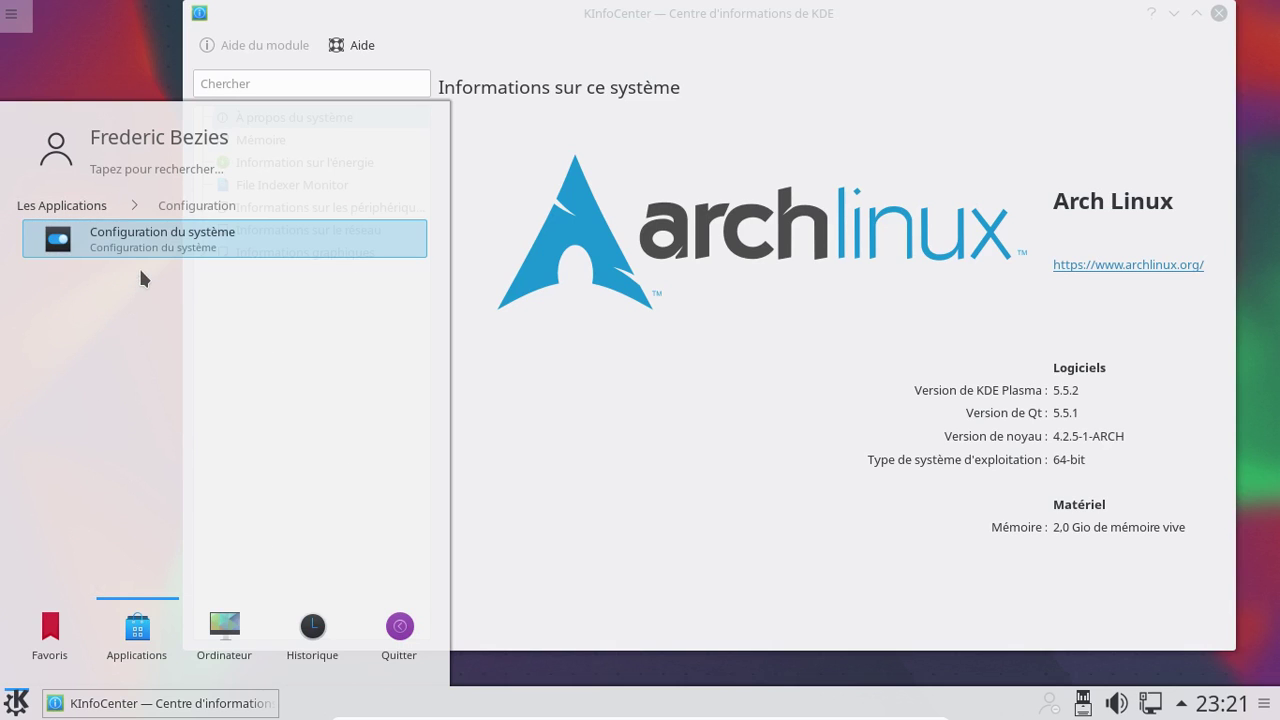
pyautogui.click(100, 207)
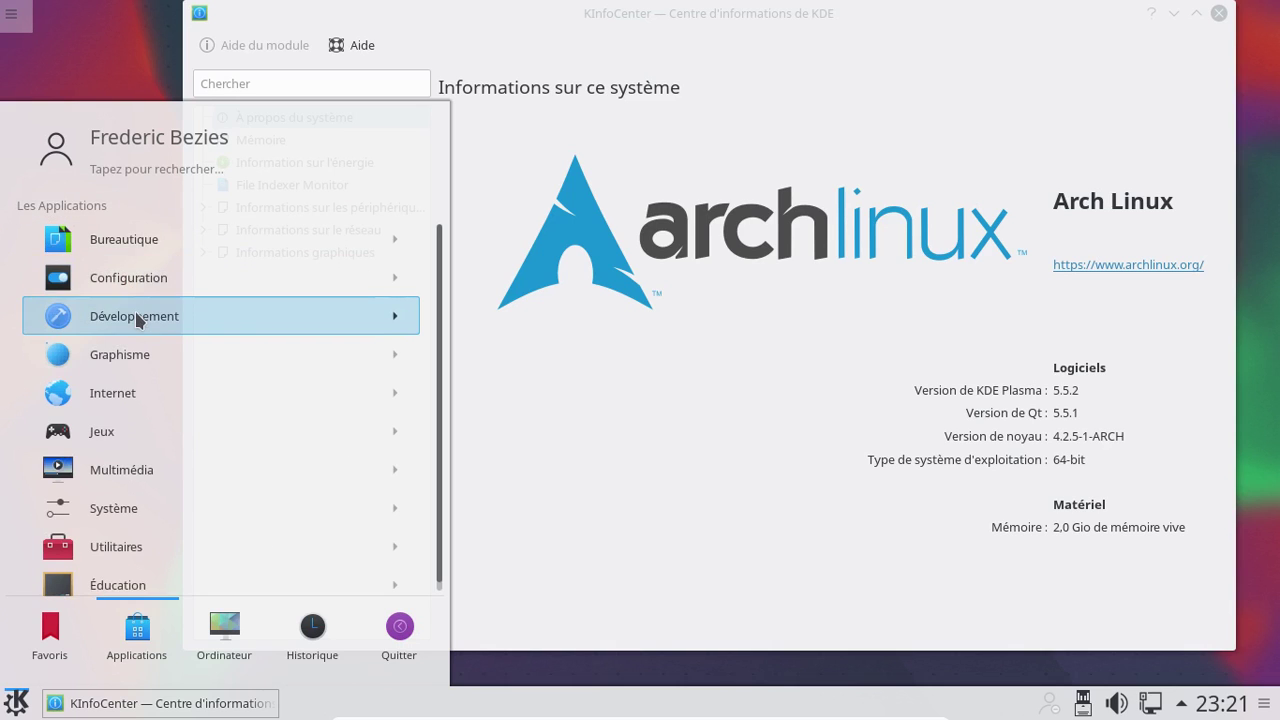
pyautogui.click(136, 316)
pyautogui.scroll(-5, 138, 300)
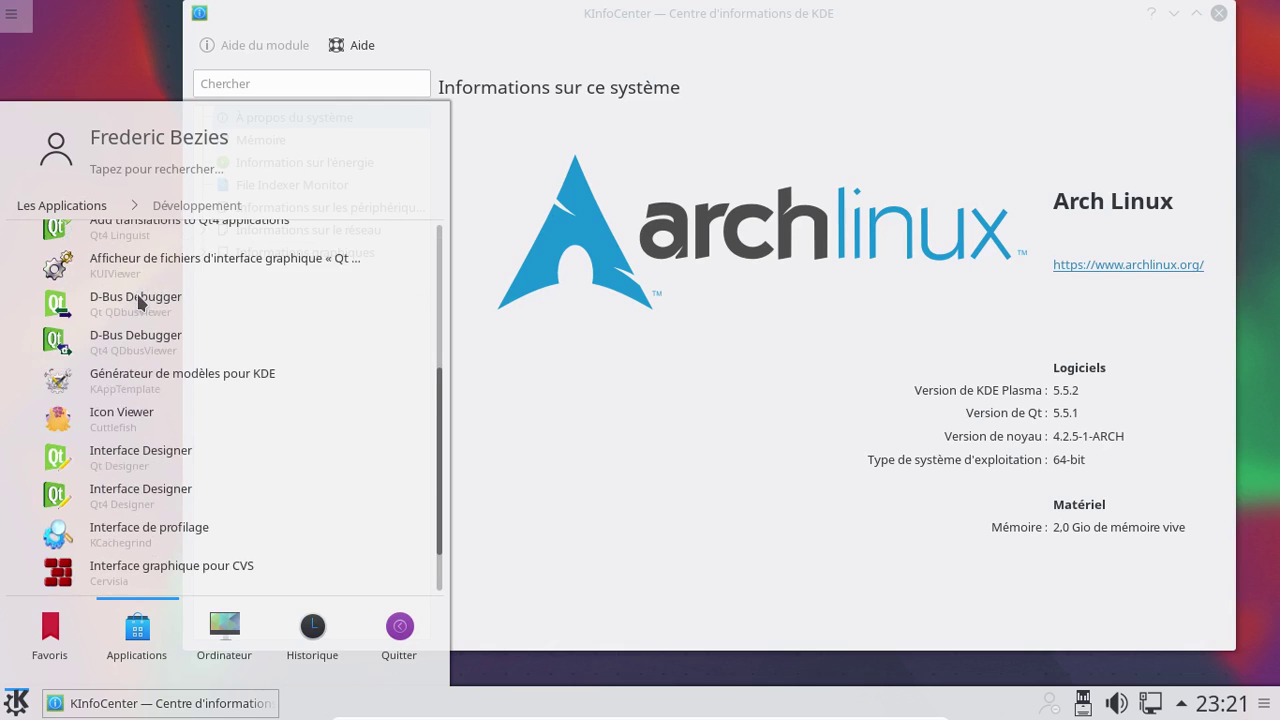
# Return to the Internet category and scroll down to KRDC, KGet, Akregator and KMail
pyautogui.click(31, 208)
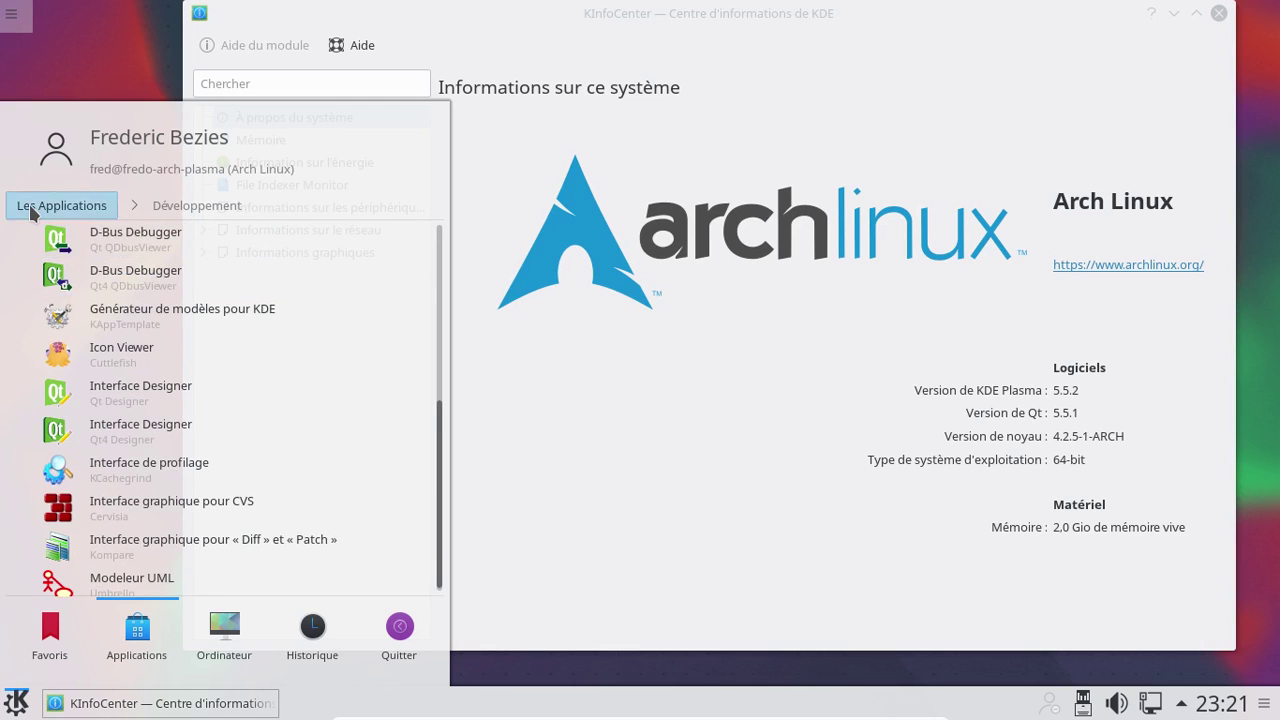
pyautogui.click(143, 408)
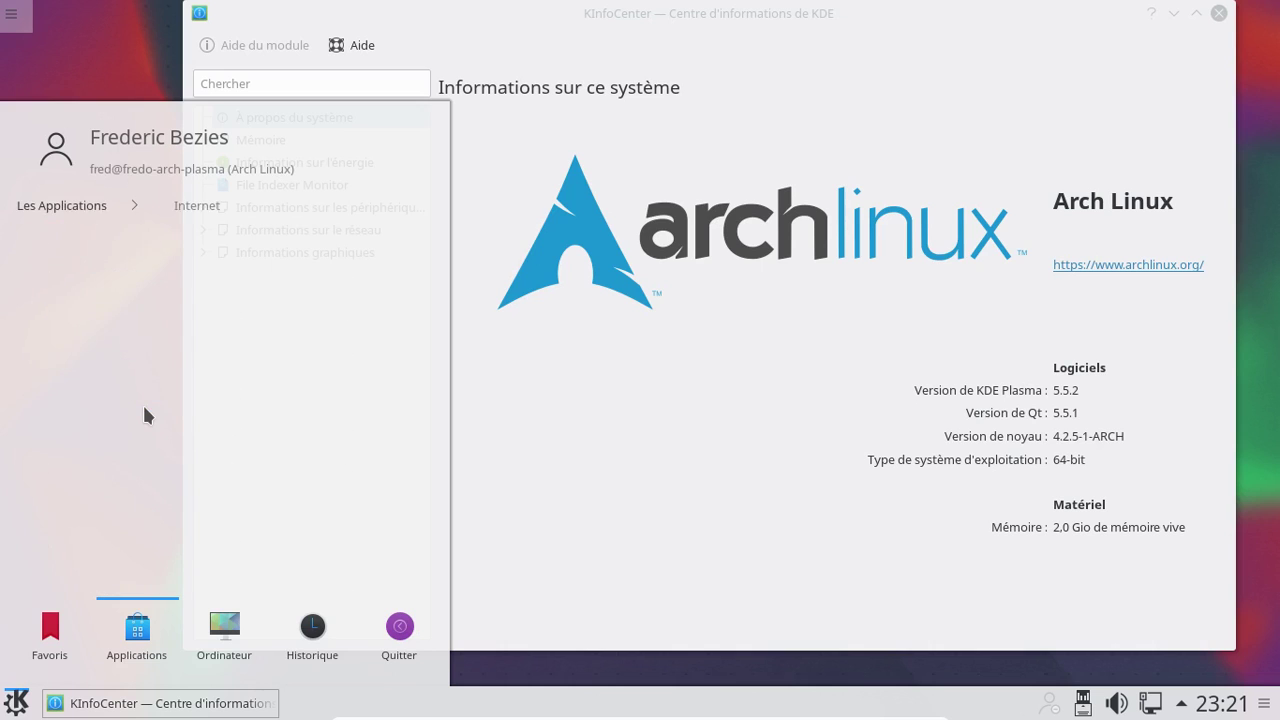
pyautogui.scroll(-3, 257, 275)
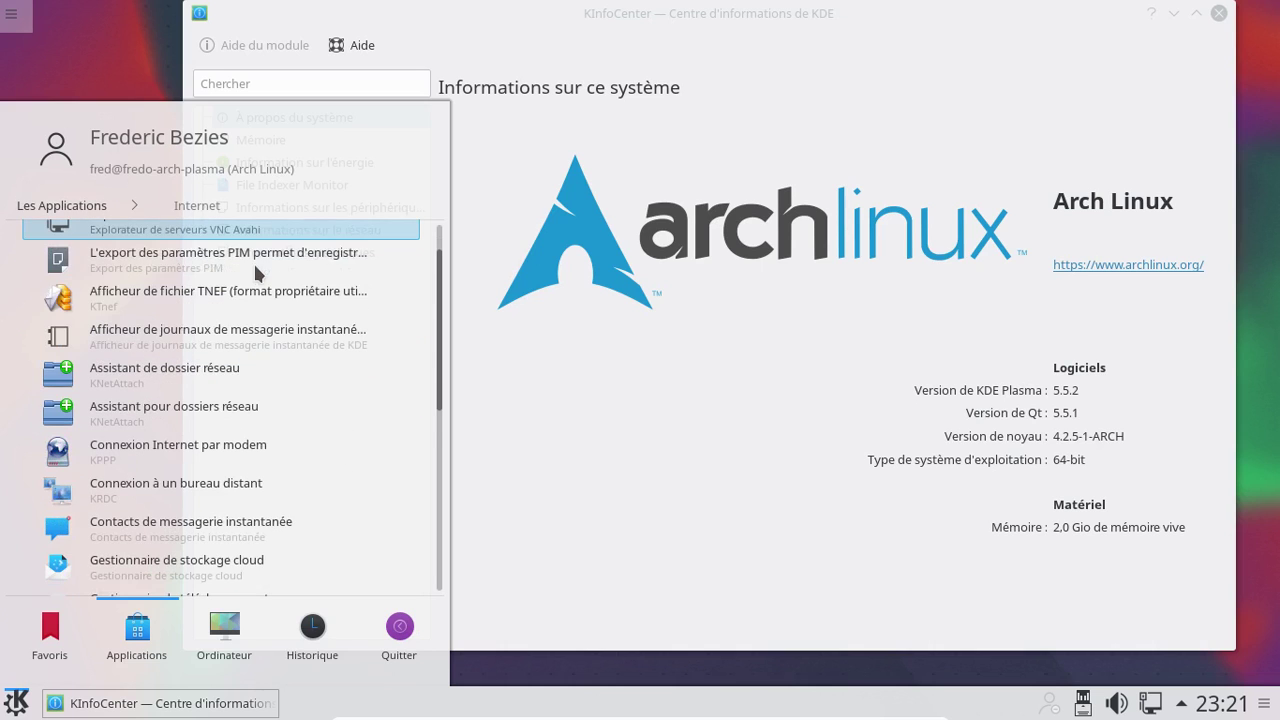
pyautogui.scroll(-1, 257, 275)
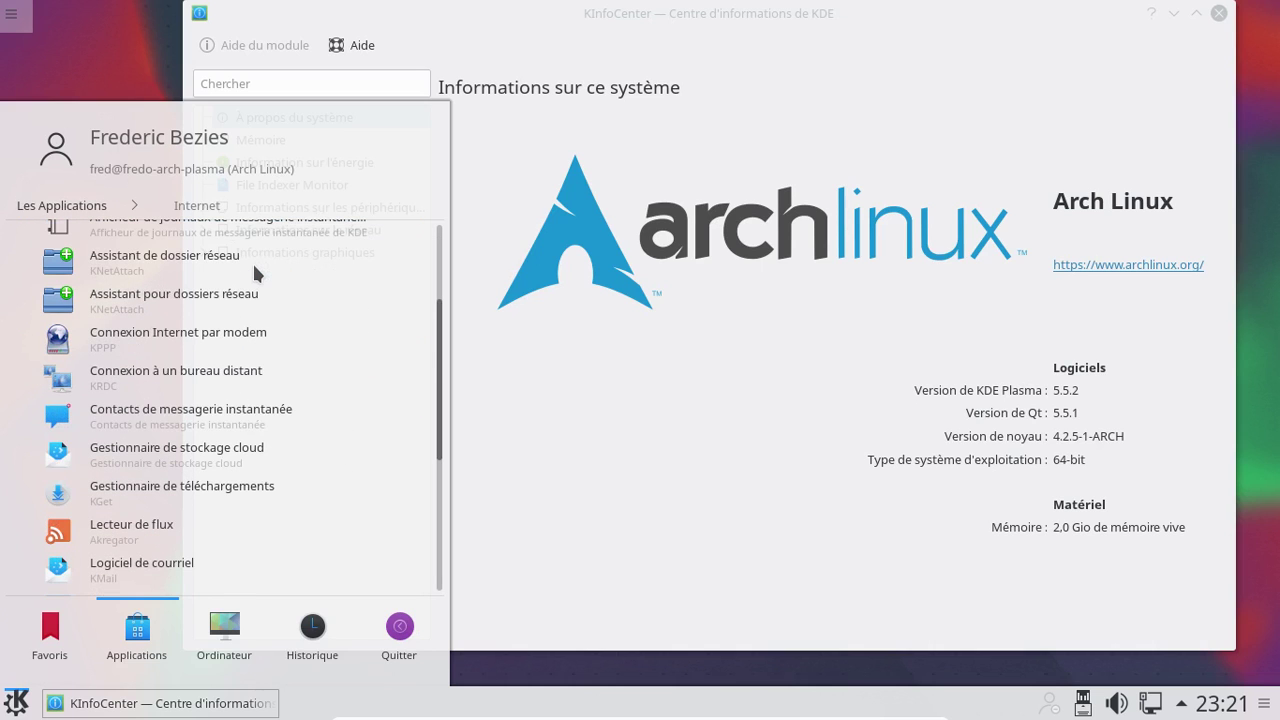
# Favourite Contacts de messagerie instantanée above Éditeur de texte avancé, launch Dolphin, and close KInfoCenter
pyautogui.rightClick(222, 421)
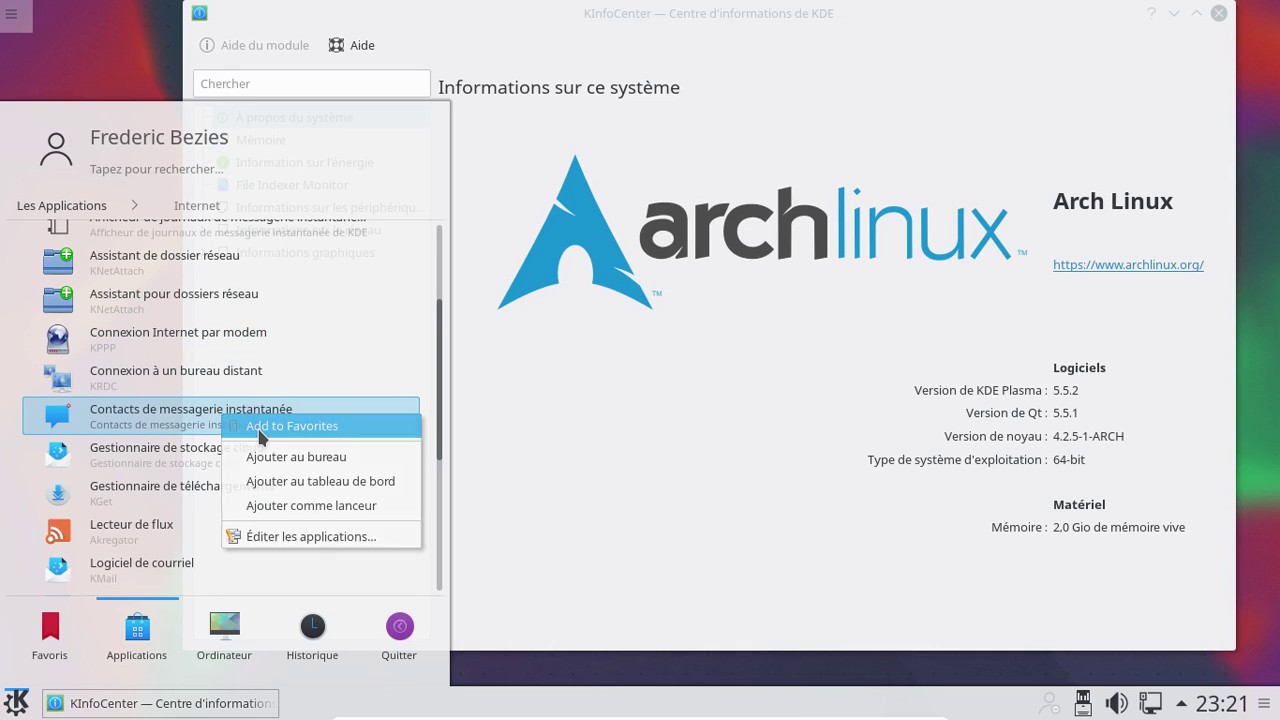
pyautogui.click(258, 430)
pyautogui.moveTo(160, 405); pyautogui.dragTo(177, 360)
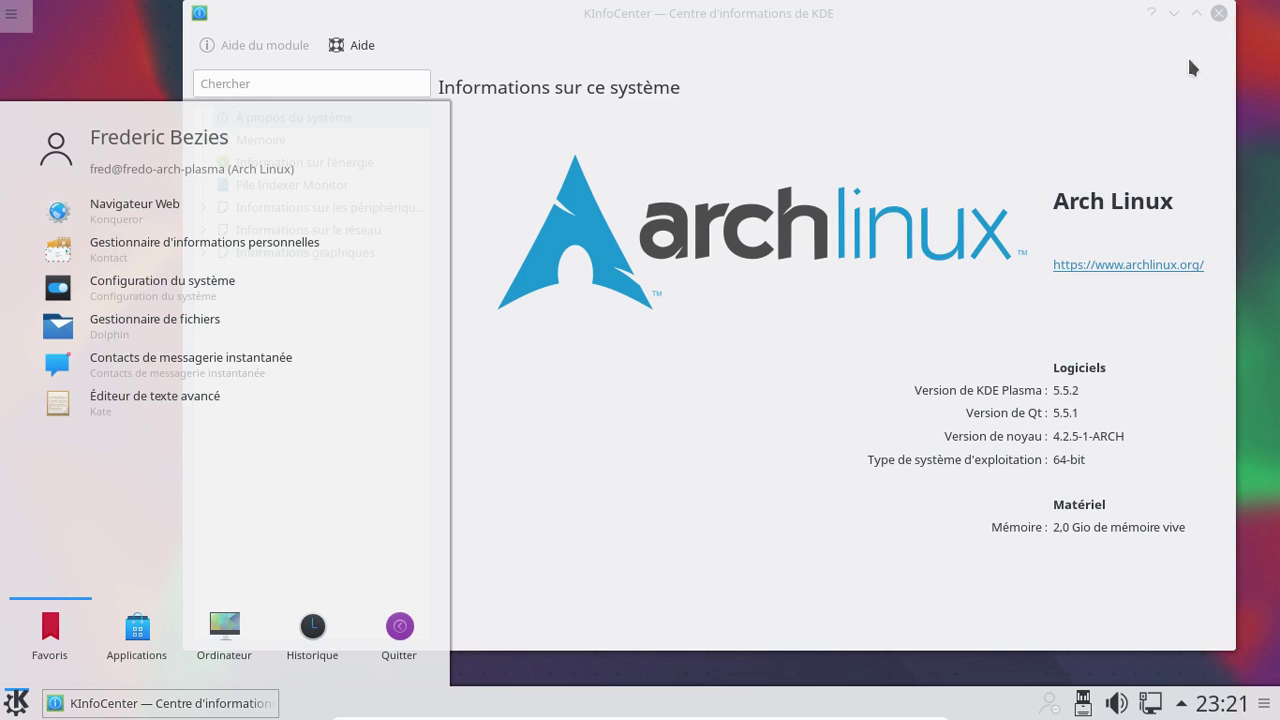
pyautogui.click(170, 325)
pyautogui.click(1219, 14)
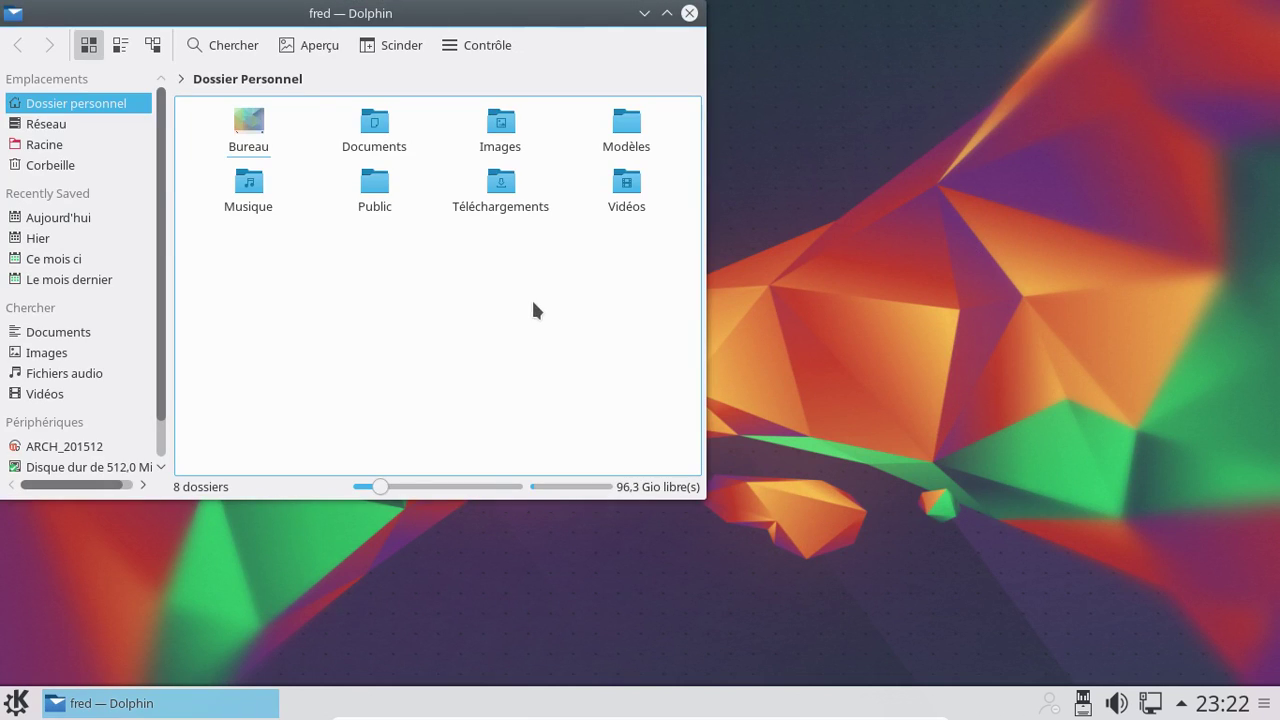
# Close Dolphin and power off Plasma via Kickoff's Quitter > Éteindre, confirming the dialog
pyautogui.click(690, 13)
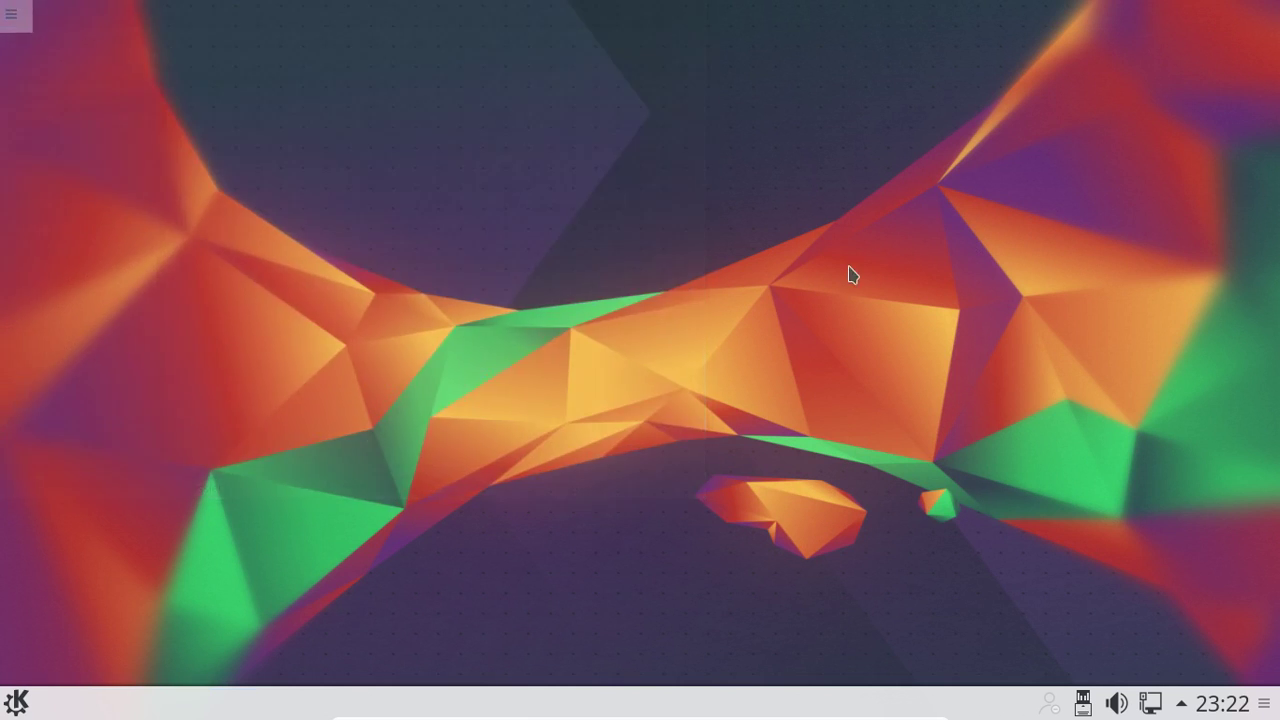
pyautogui.click(24, 698)
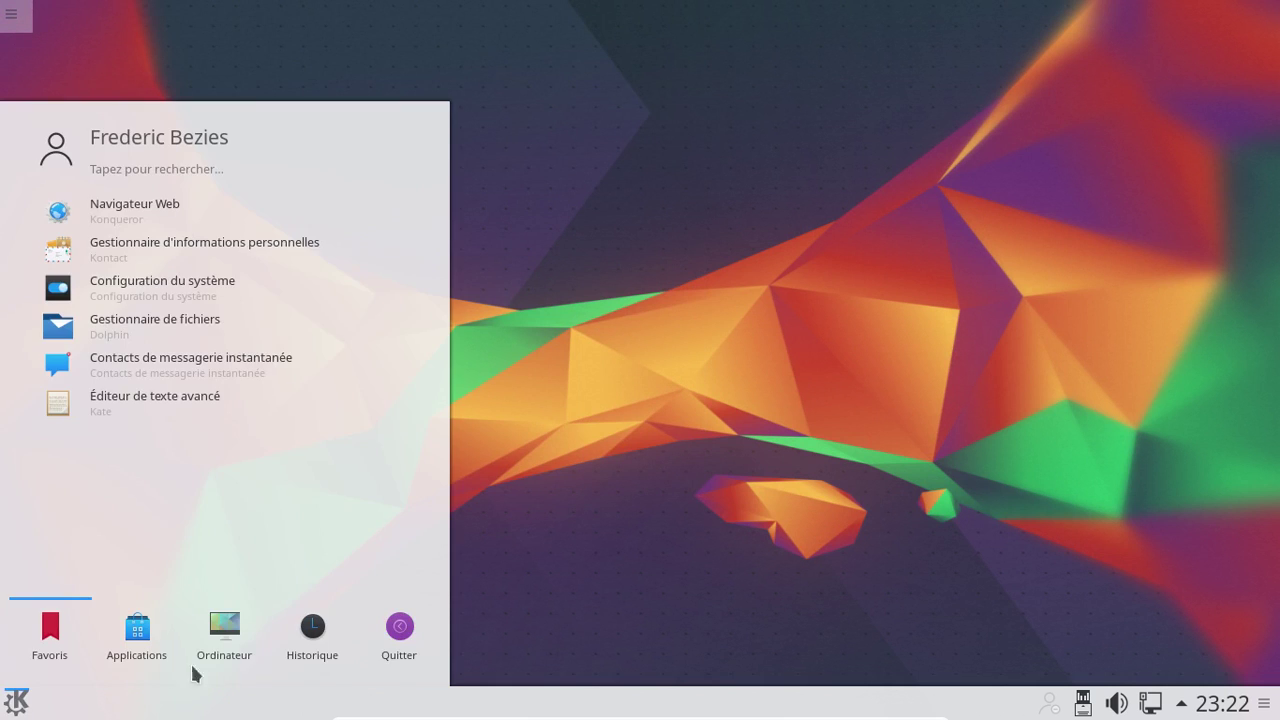
pyautogui.click(397, 634)
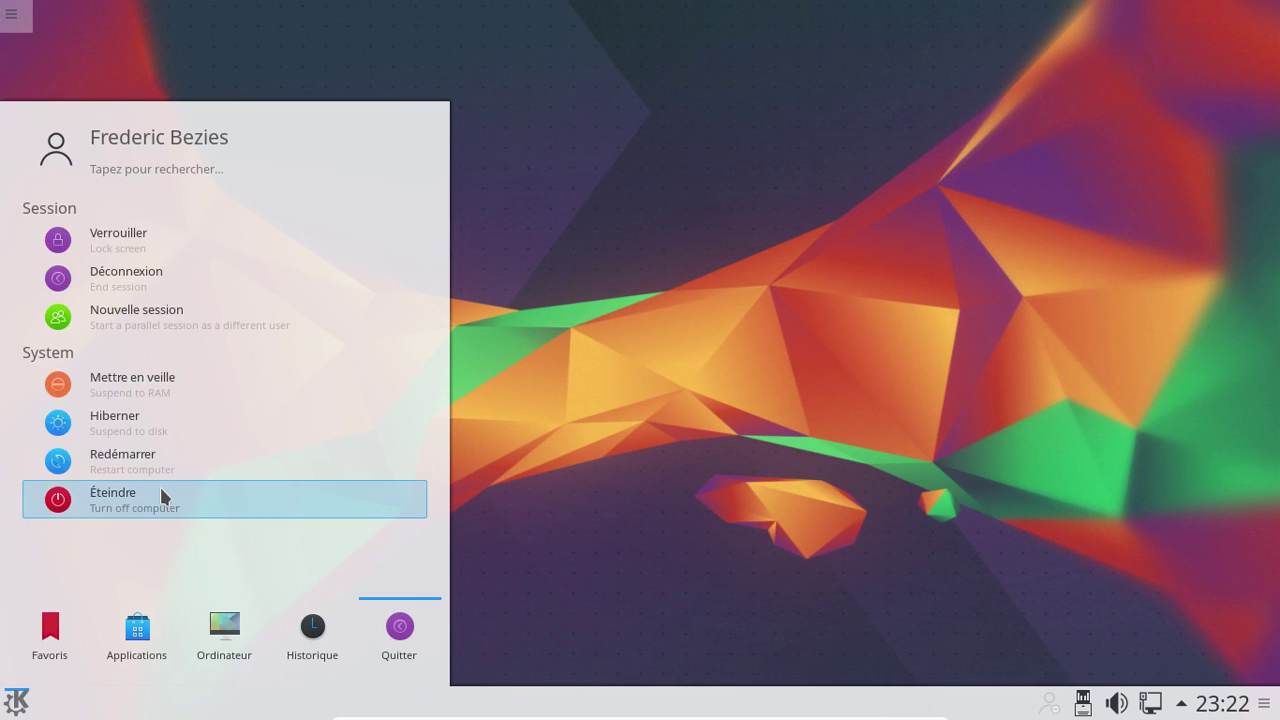
pyautogui.click(161, 489)
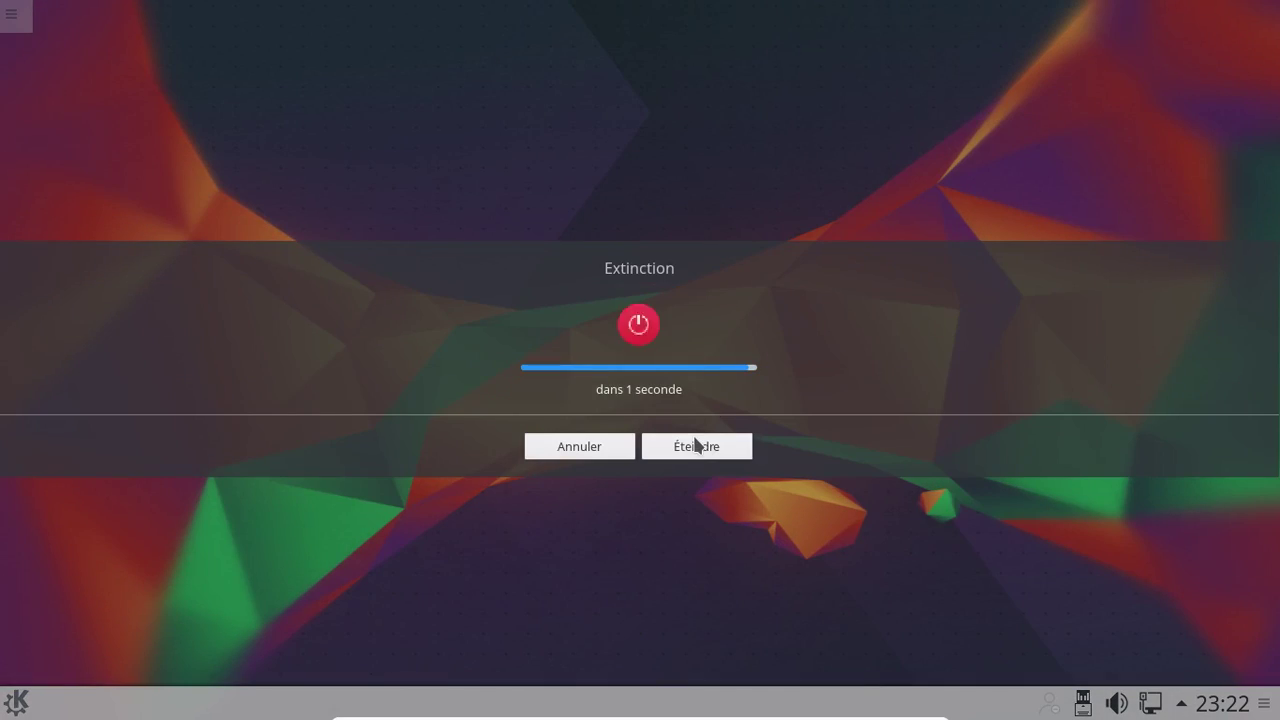
pyautogui.click(697, 446)
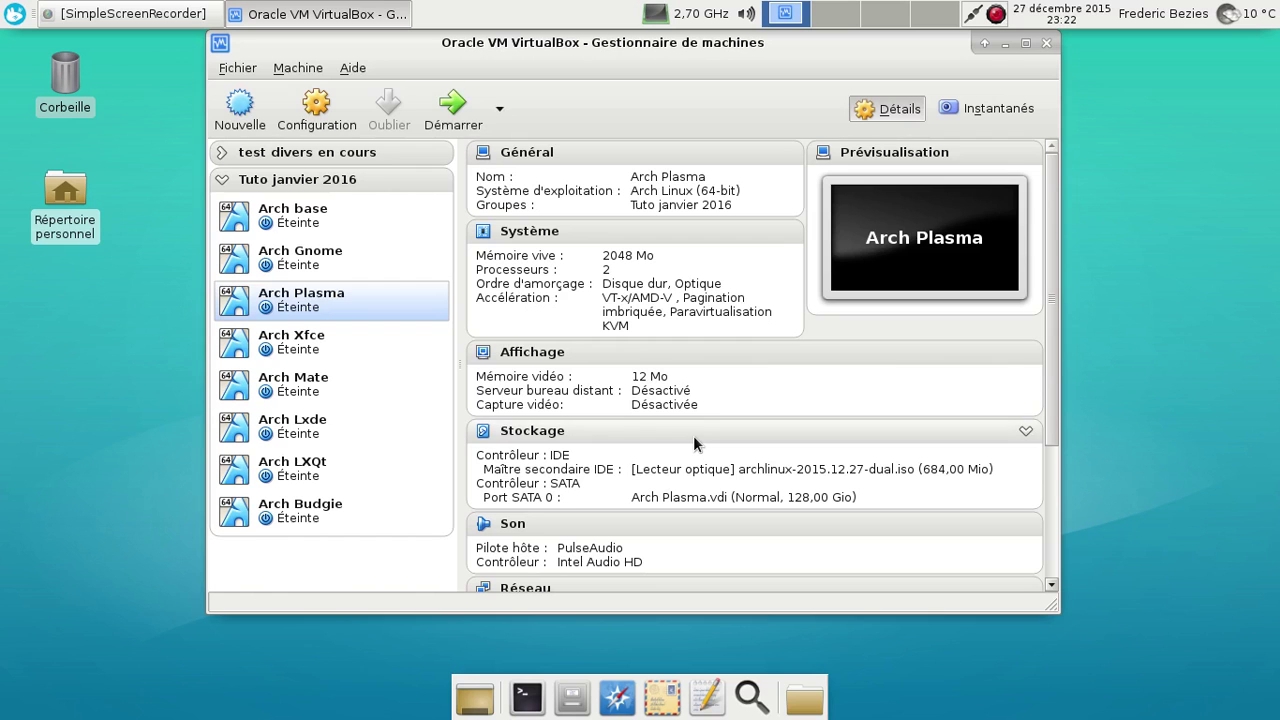
# Start Arch Xfce, skip the GRUB countdown, and log in with the user password
pyautogui.click(305, 337)
pyautogui.click(467, 106)
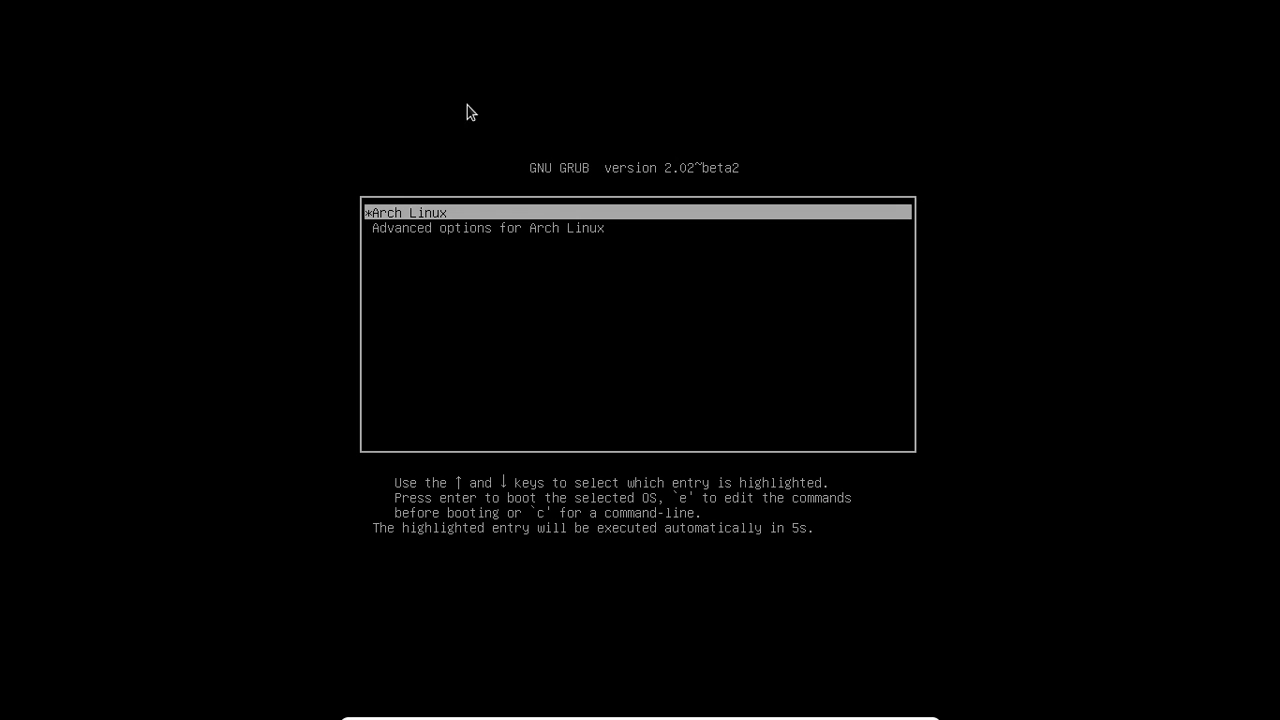
pyautogui.press('Return')
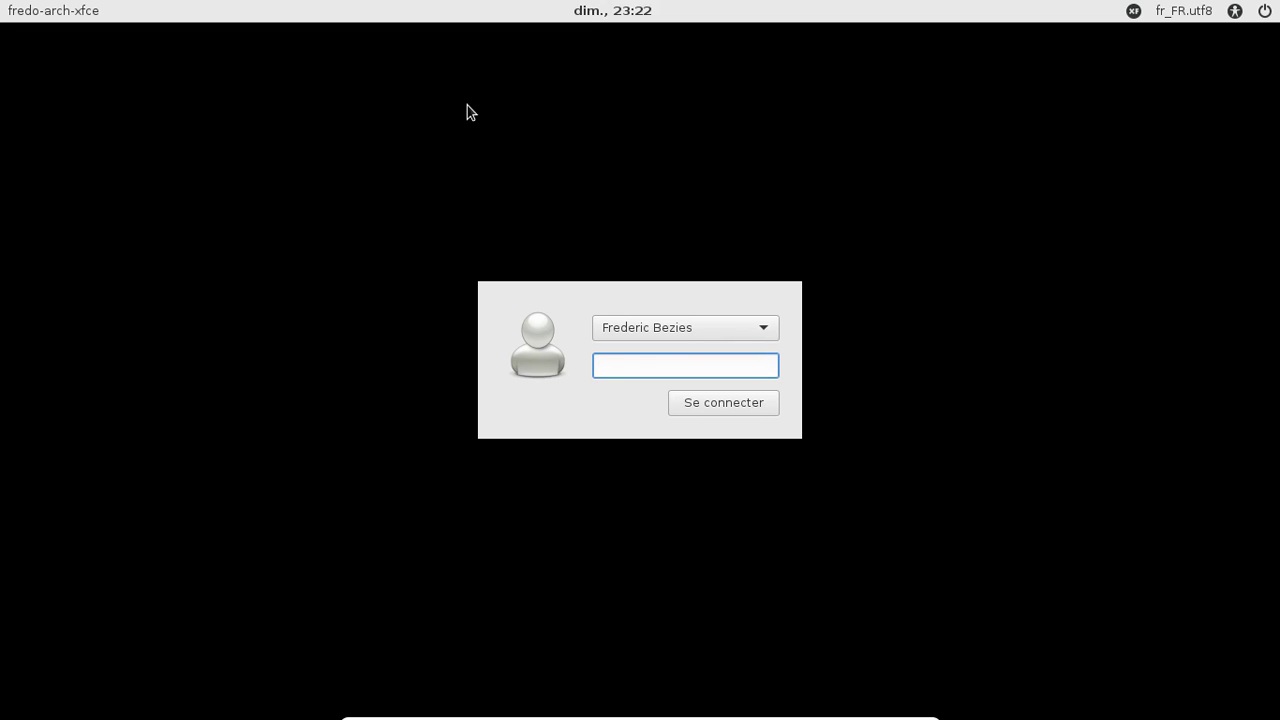
pyautogui.write('********')
pyautogui.press('Return')
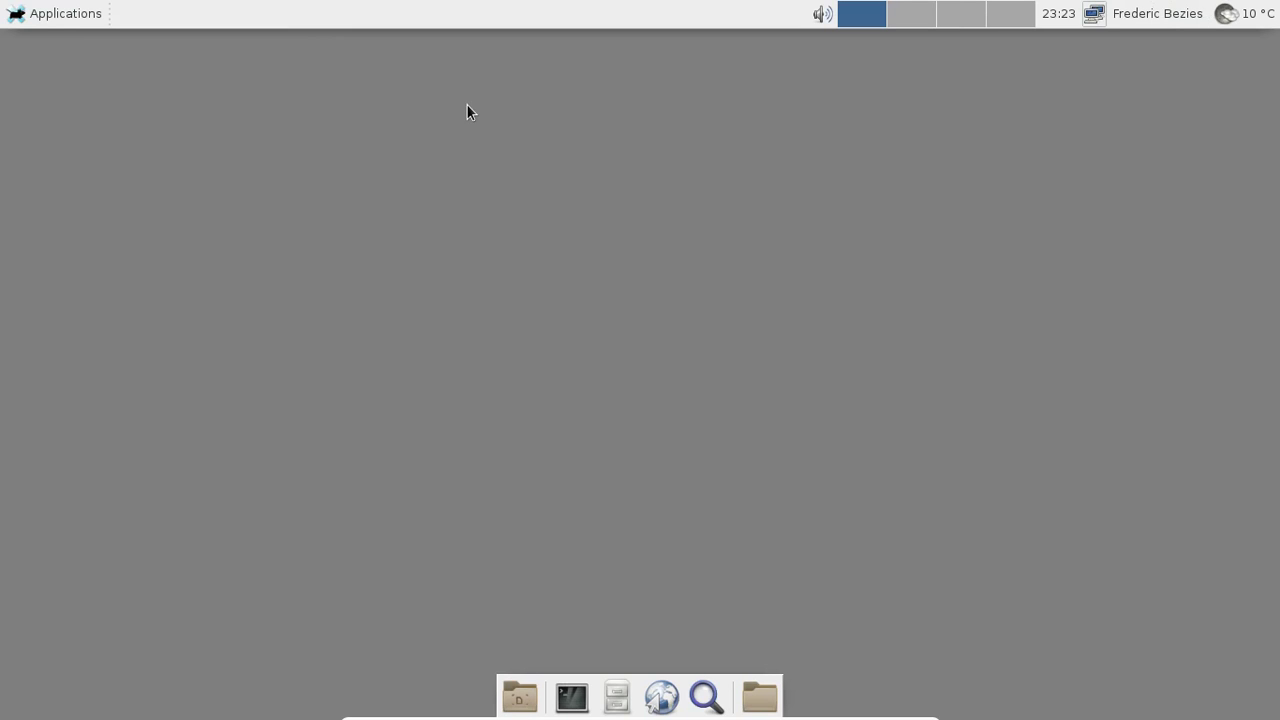
# View and close the À propos de Xfce information window
pyautogui.click(69, 17)
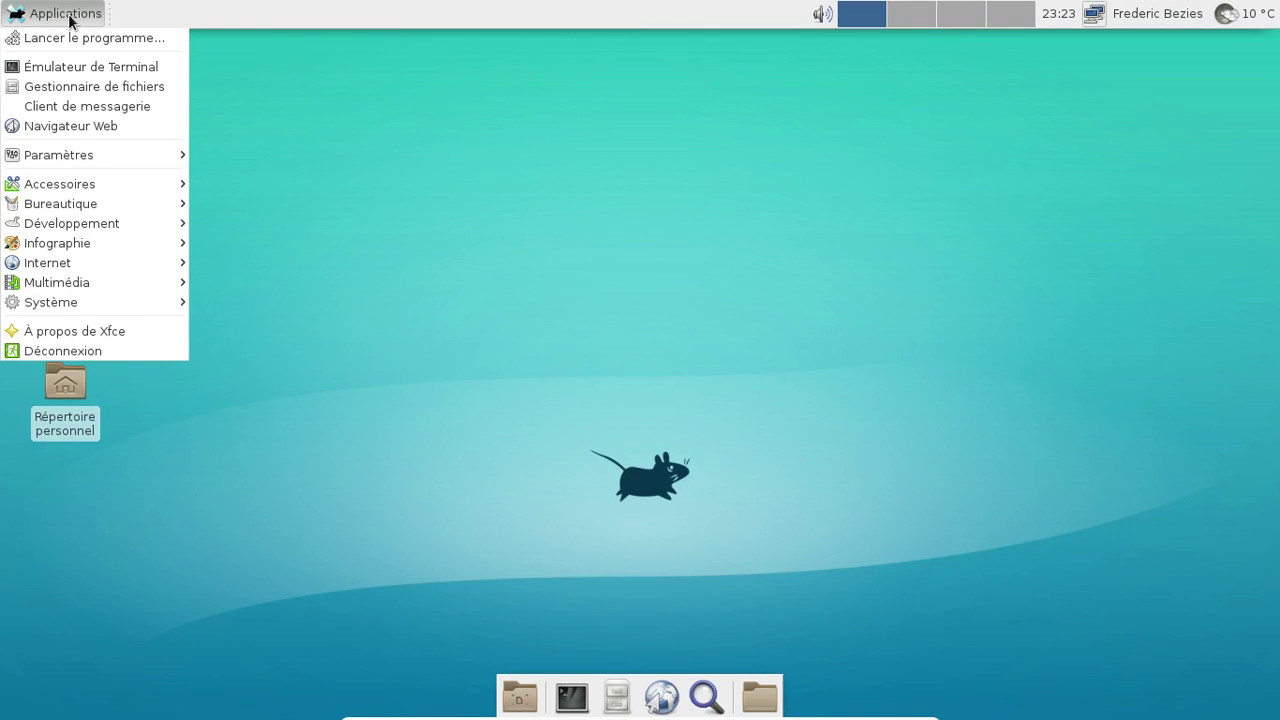
pyautogui.click(94, 330)
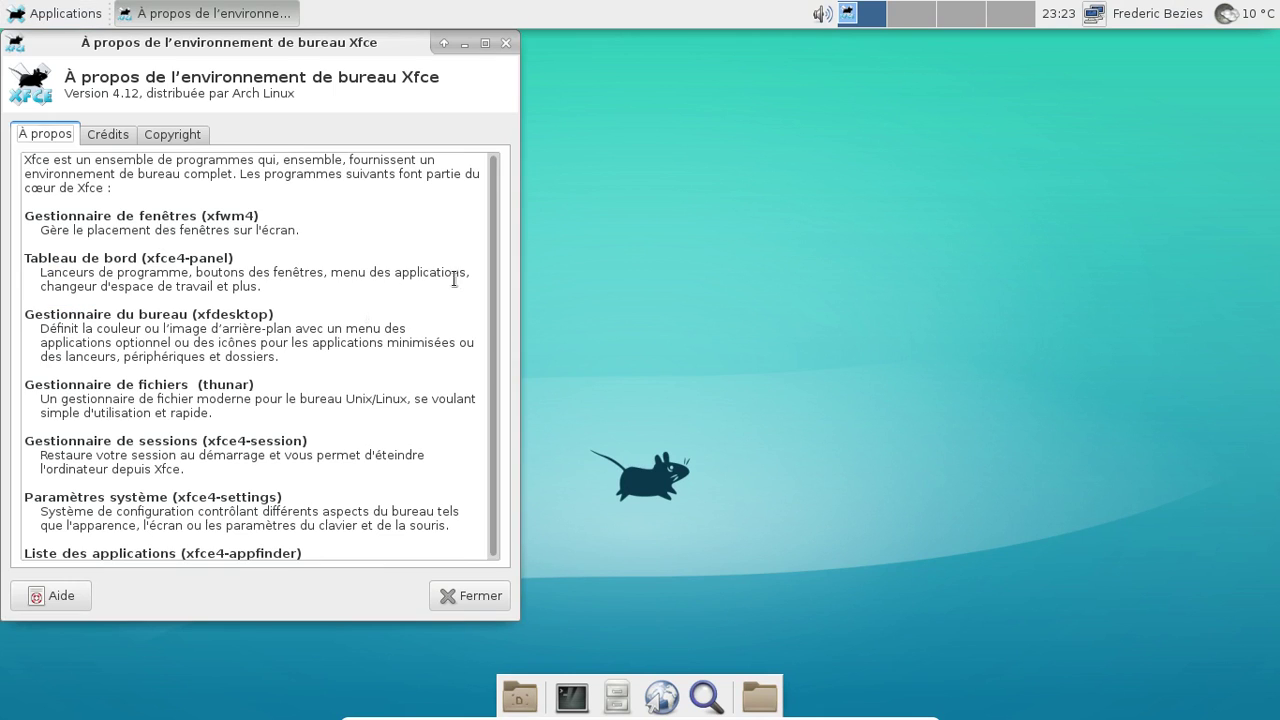
pyautogui.click(507, 42)
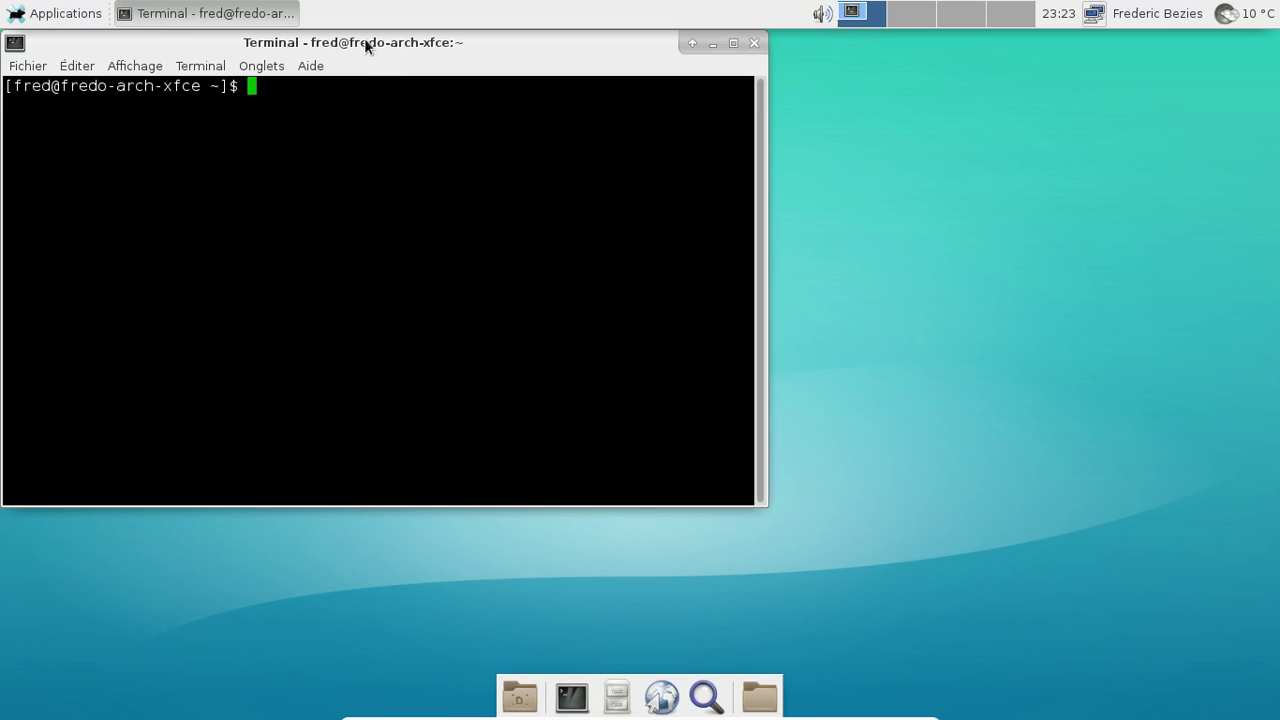
# Run uname -a in the terminal to show kernel 4.2.5-1-ARCH, then close it
pyautogui.moveTo(364, 42); pyautogui.dragTo(550, 42)
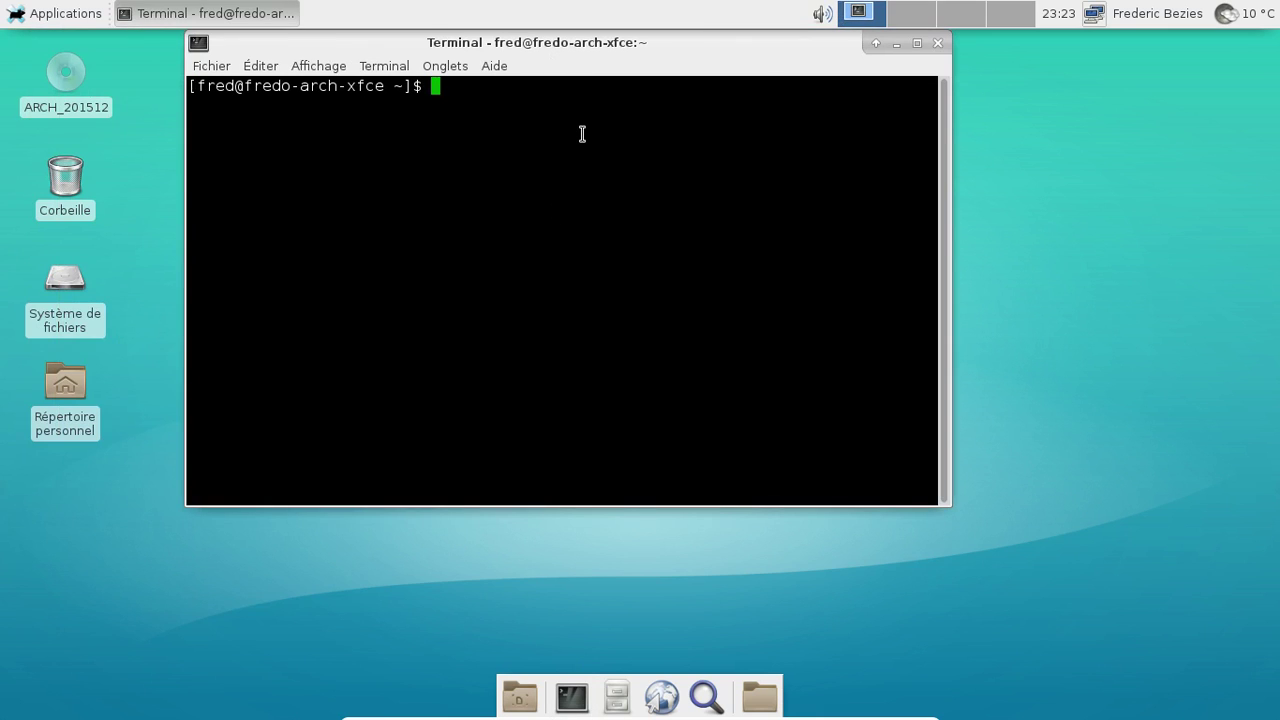
pyautogui.write('uname -a')
pyautogui.press('Return')
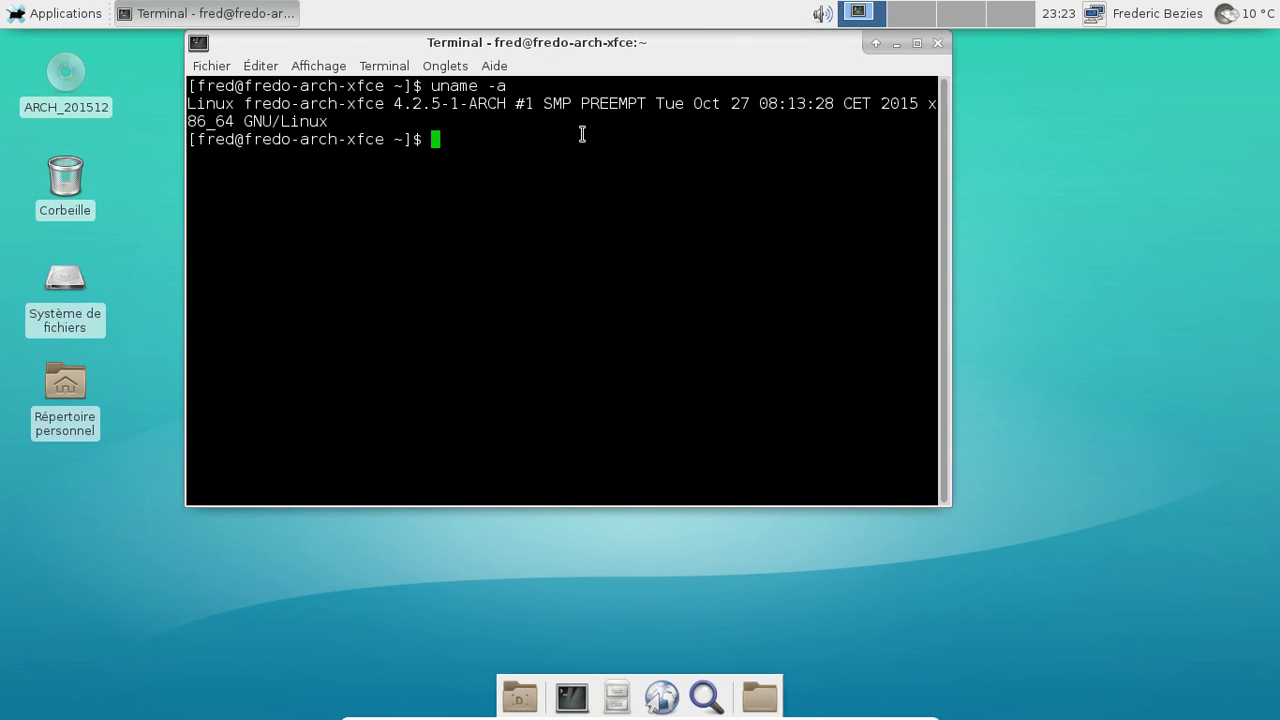
pyautogui.click(937, 43)
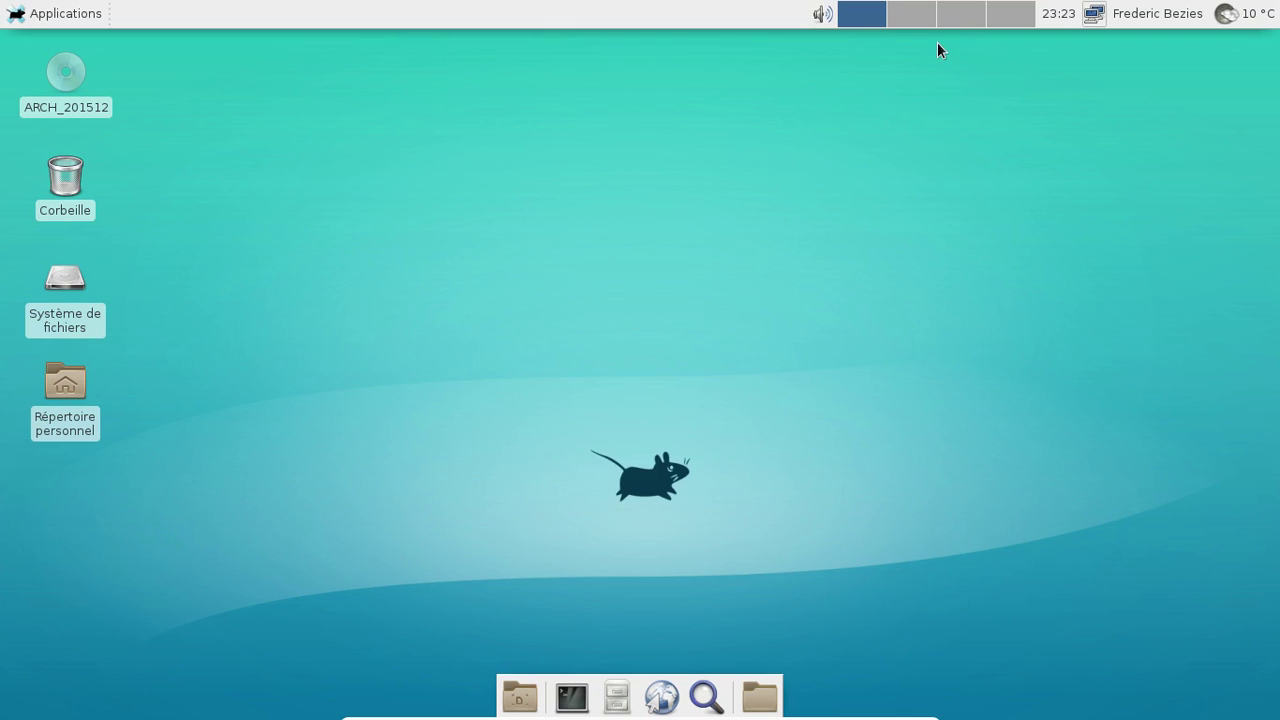
# Shut down the Xfce machine from the user menu's Éteindre option and confirm
pyautogui.click(1165, 12)
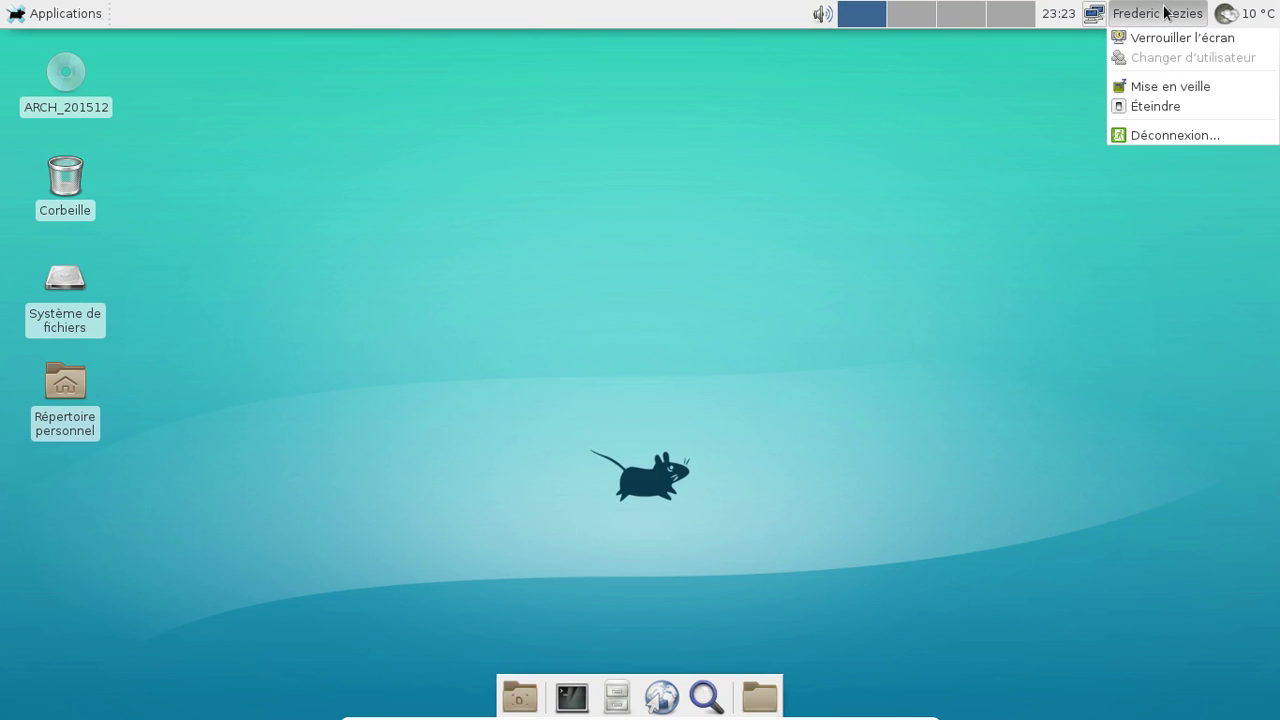
pyautogui.click(1175, 111)
pyautogui.click(793, 399)
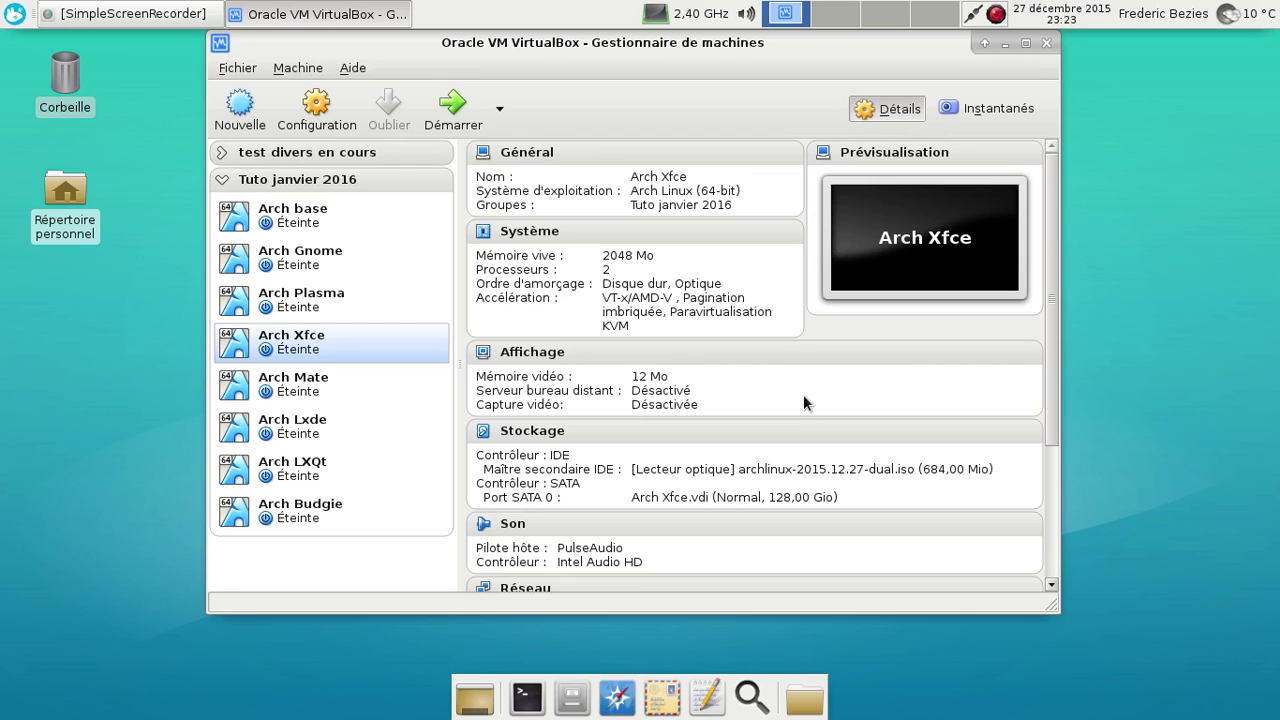
# Start Arch Mate, skip the GRUB countdown, and log in with the user password
pyautogui.click(361, 386)
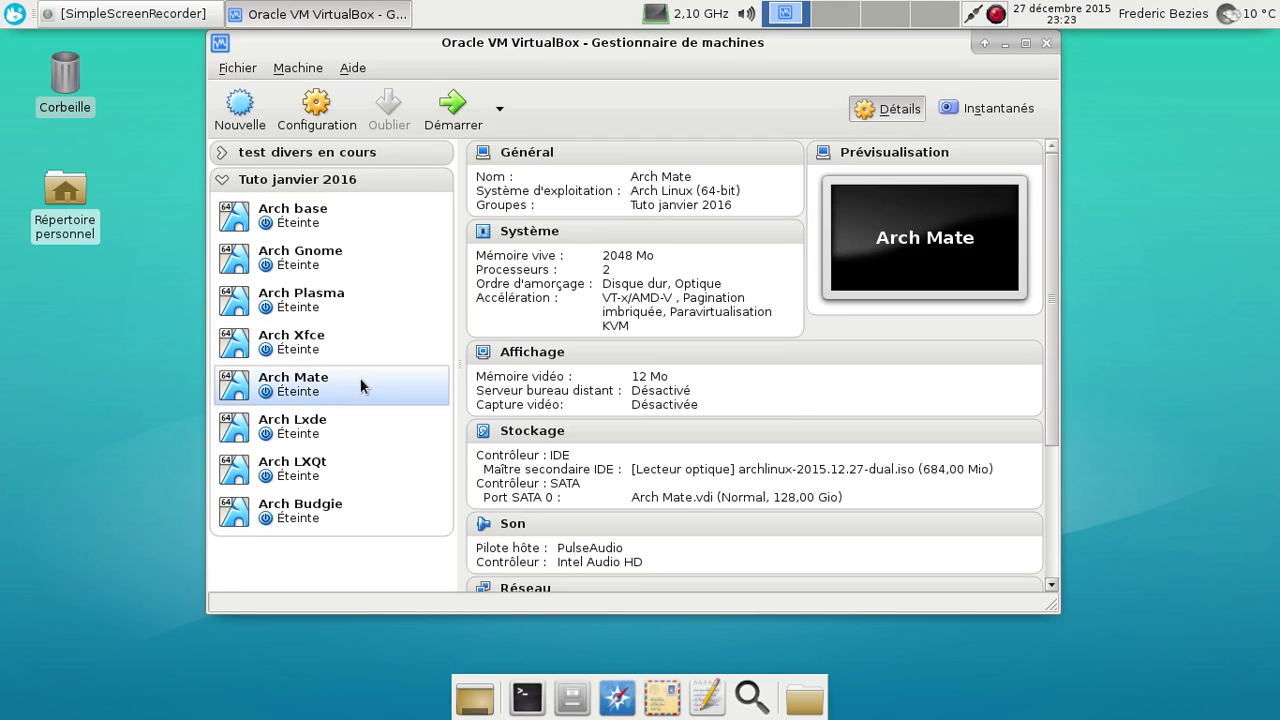
pyautogui.click(455, 118)
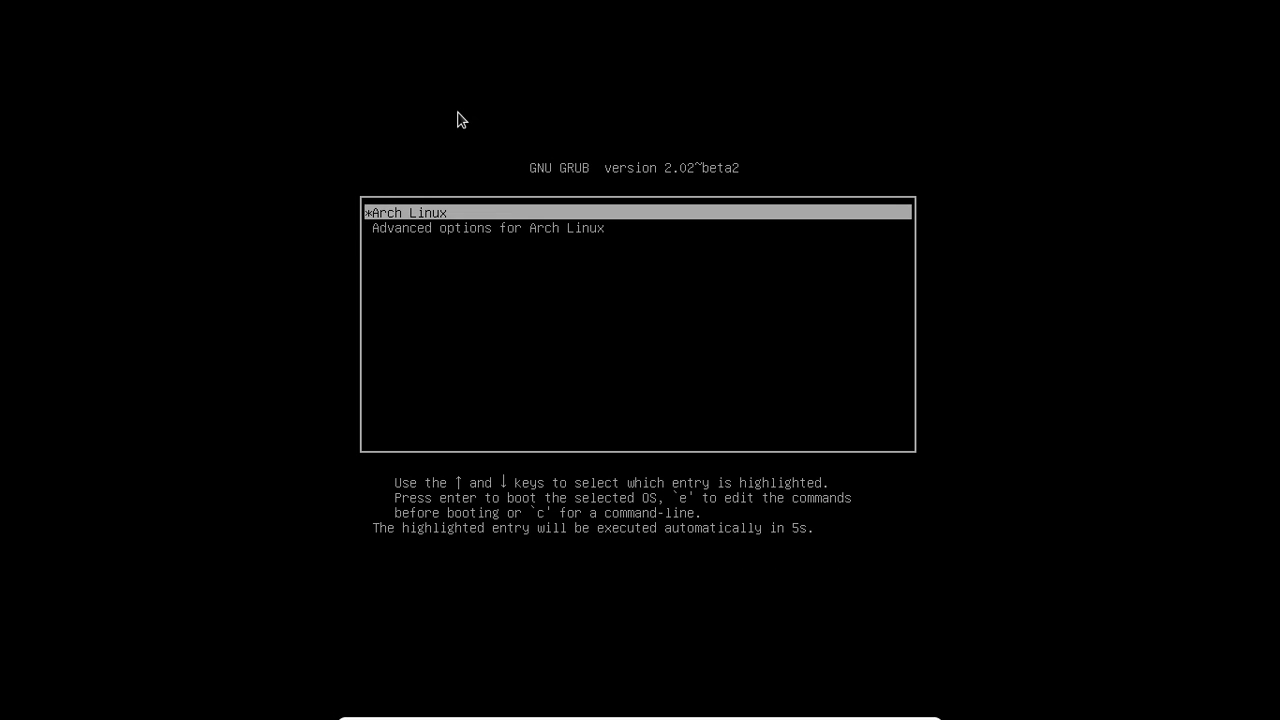
pyautogui.press('Return')
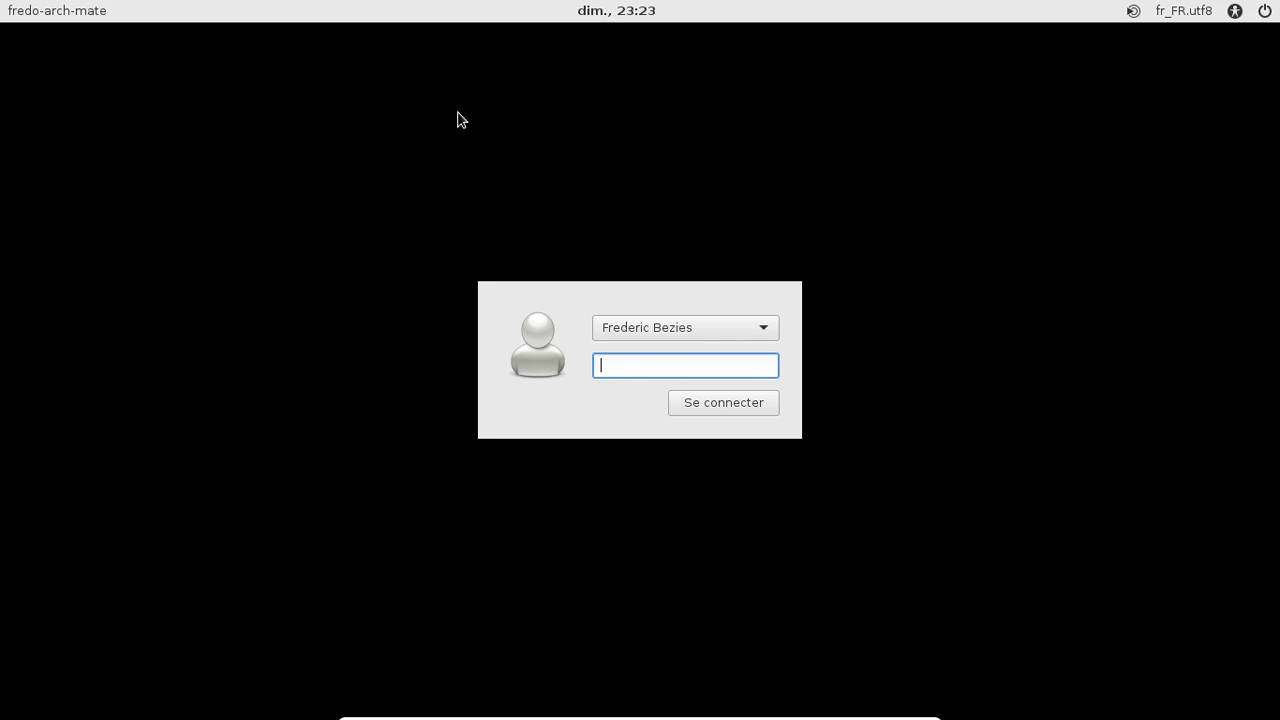
pyautogui.write('********')
pyautogui.press('Return')
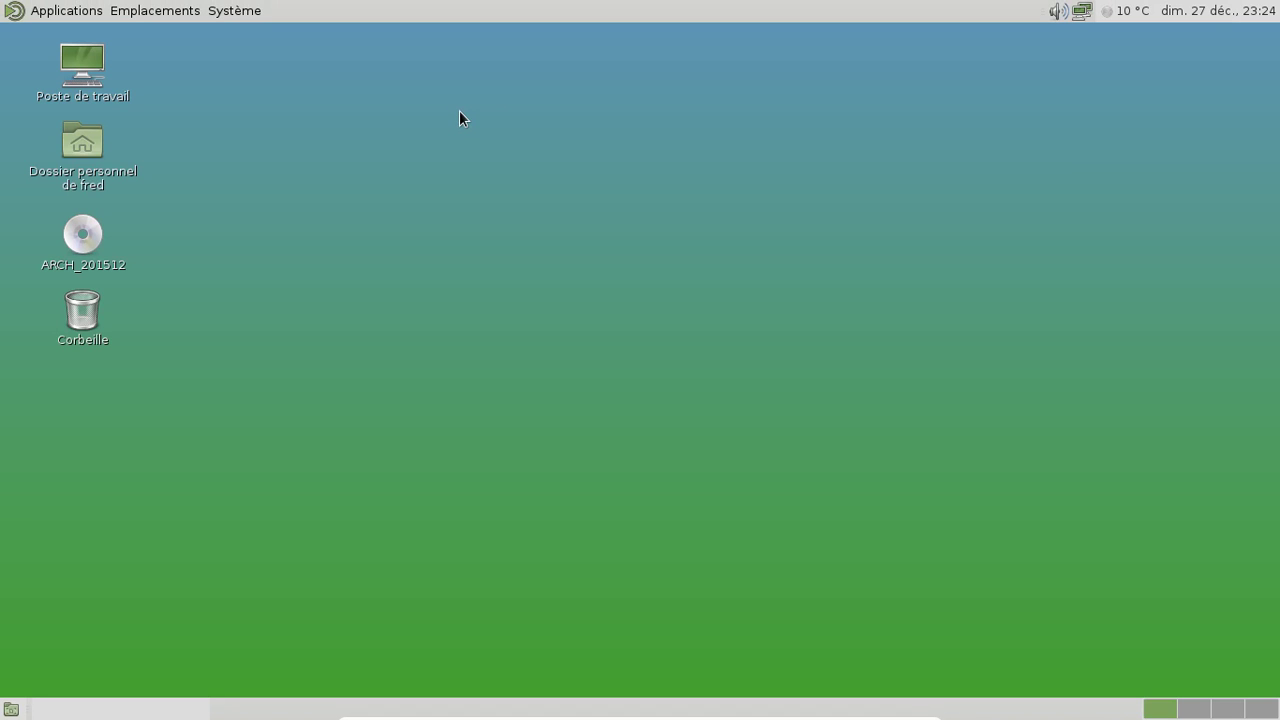
# Check MATE 1.12.1 in Système > À propos de MATE, then open the home folder
pyautogui.click(236, 12)
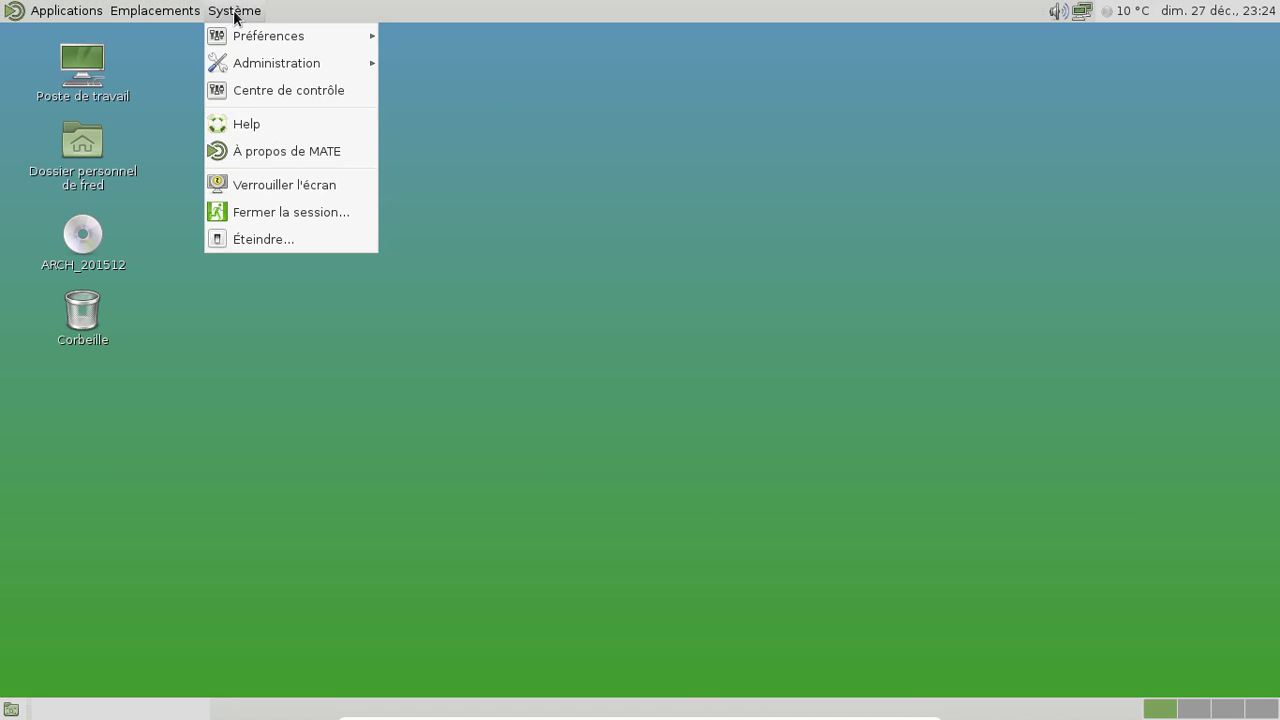
pyautogui.click(258, 157)
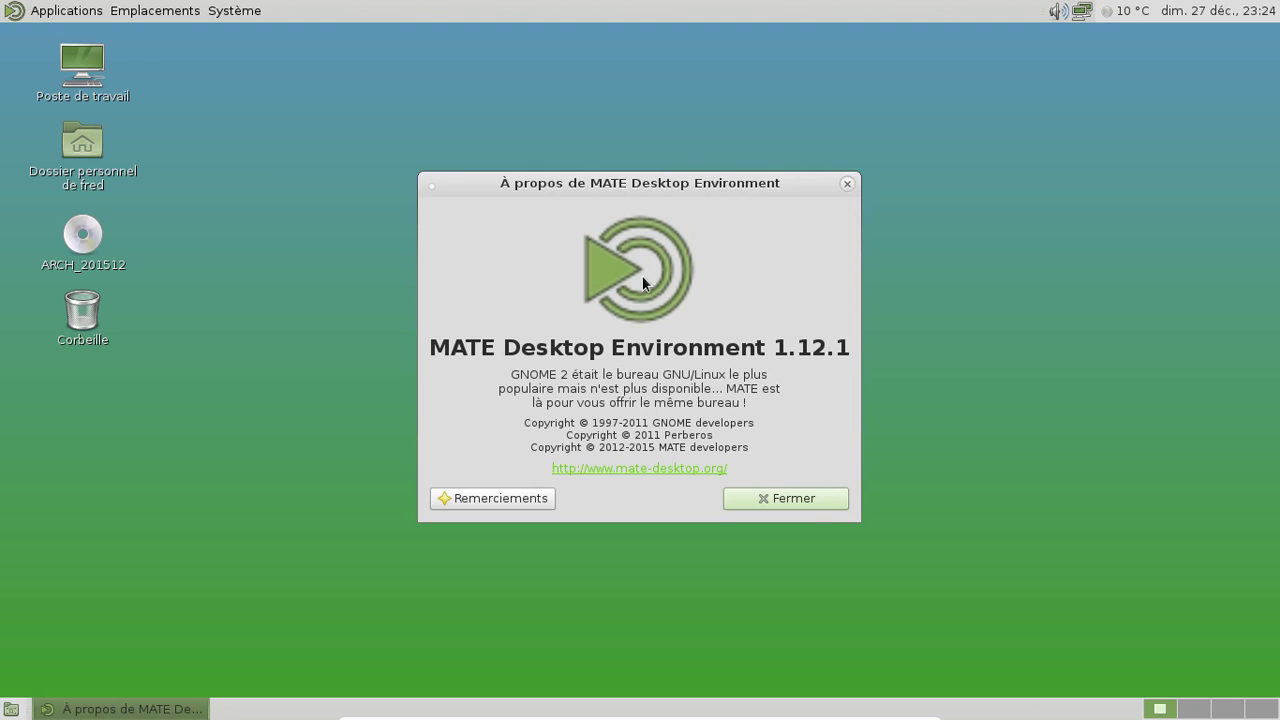
pyautogui.click(808, 499)
pyautogui.doubleClick(89, 156)
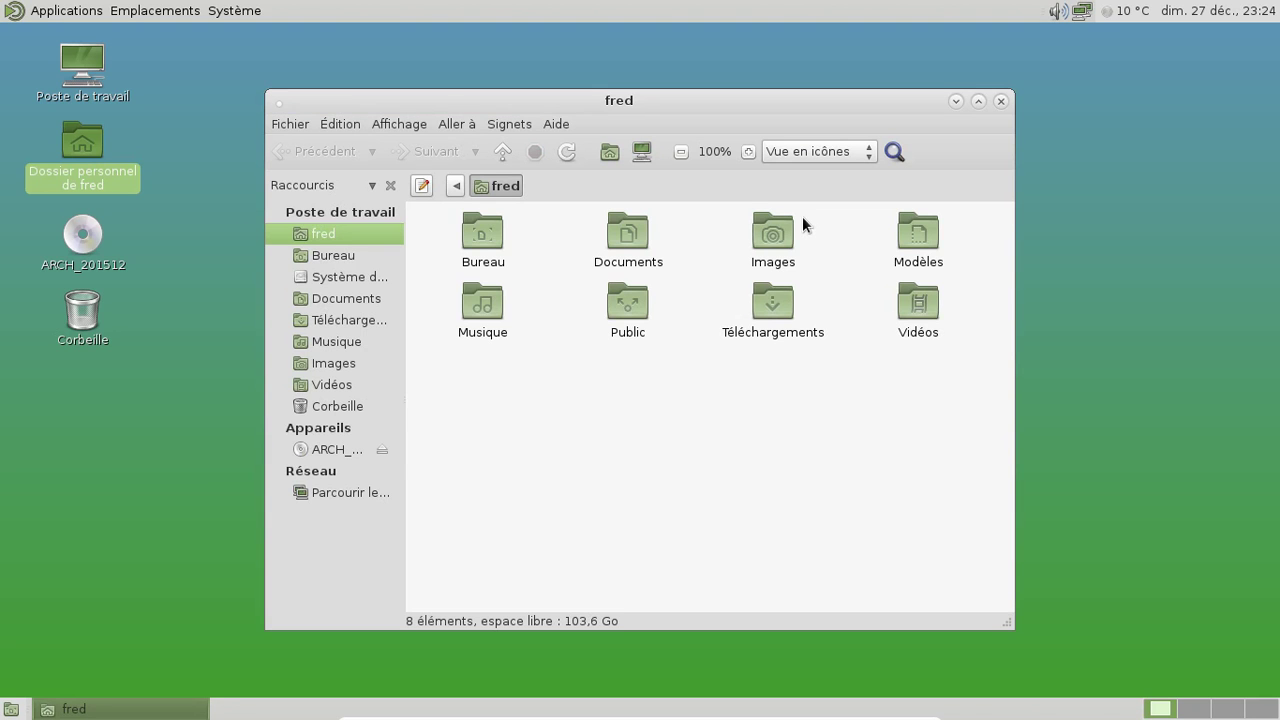
# Close the home folder and launch Moniteur système MATE from Outils système
pyautogui.moveTo(626, 101); pyautogui.dragTo(728, 50)
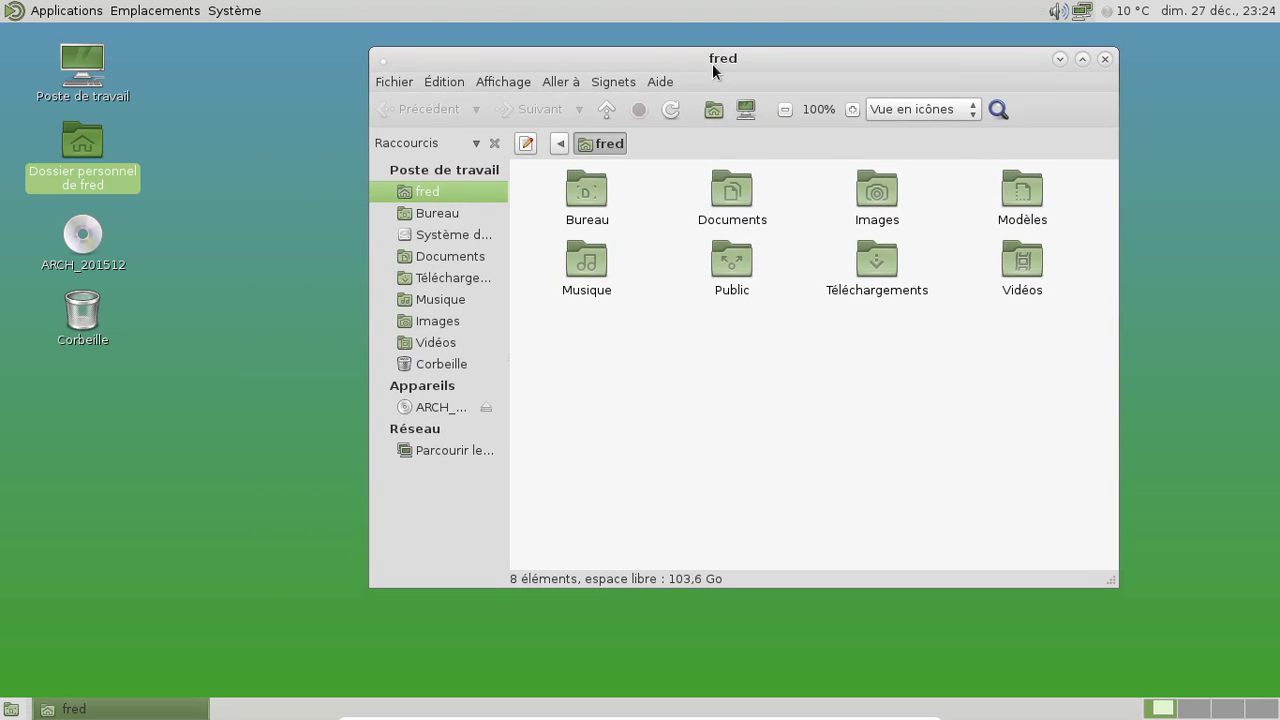
pyautogui.click(1104, 50)
pyautogui.click(97, 14)
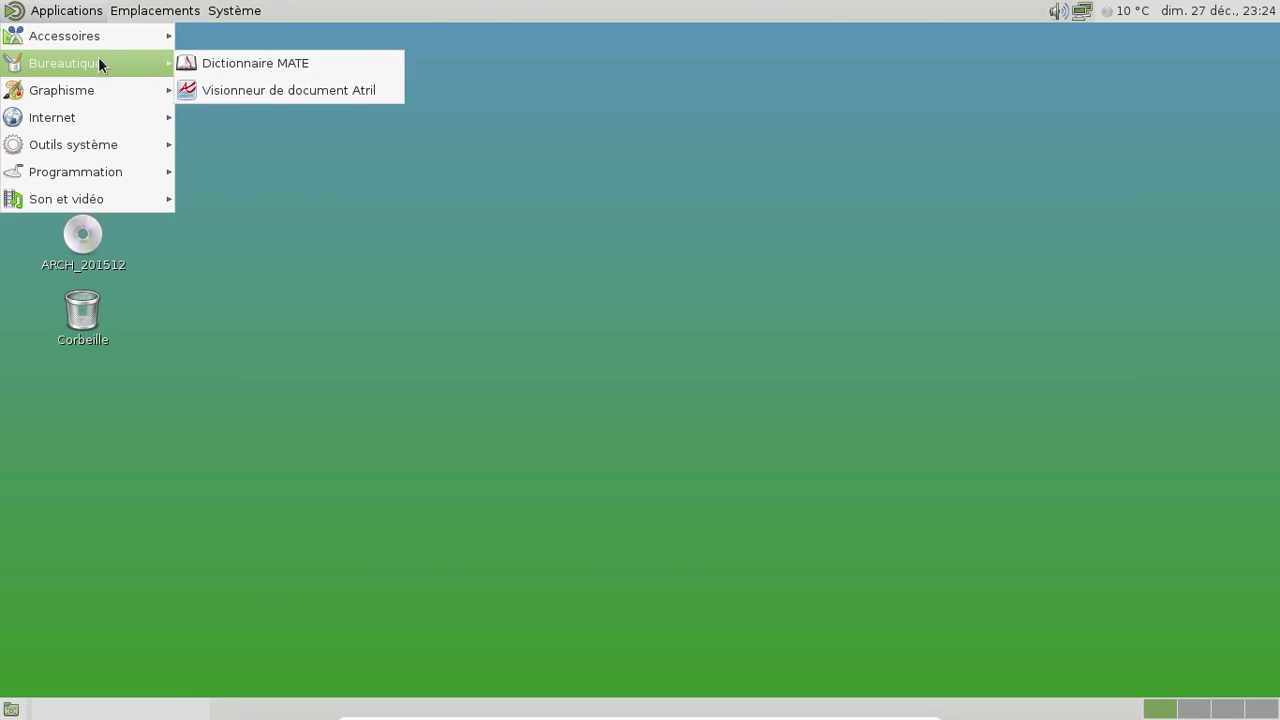
pyautogui.moveTo(97, 123)
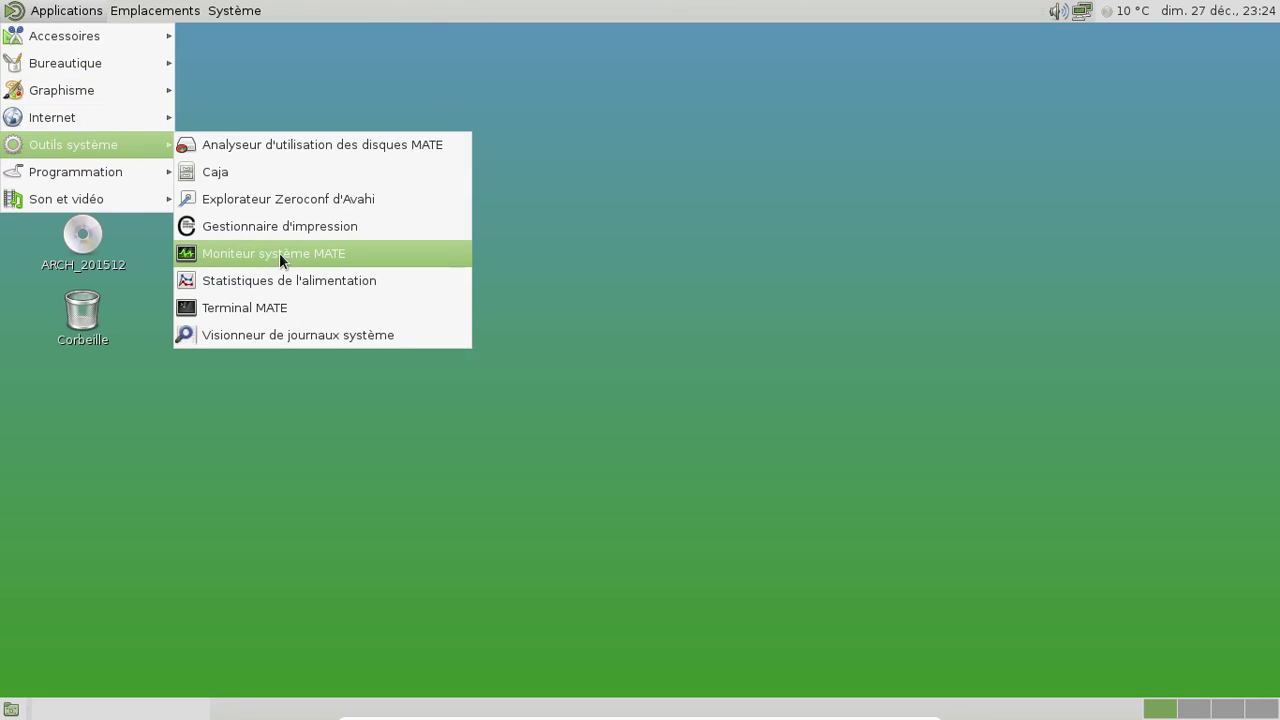
pyautogui.click(279, 253)
# Review the system overview (2.0 Gio memory, 112.8 Gio free disk), close it, then choose Système > Éteindre
pyautogui.moveTo(326, 79); pyautogui.dragTo(562, 66)
pyautogui.click(316, 117)
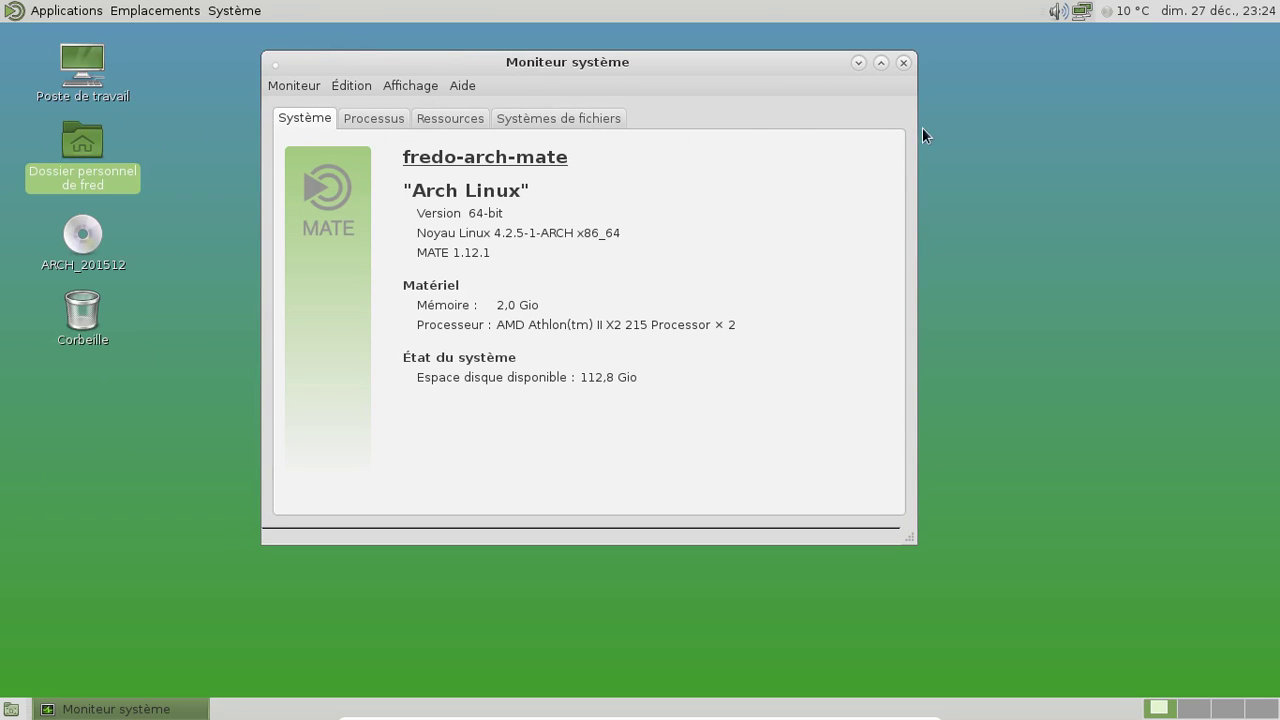
pyautogui.click(904, 62)
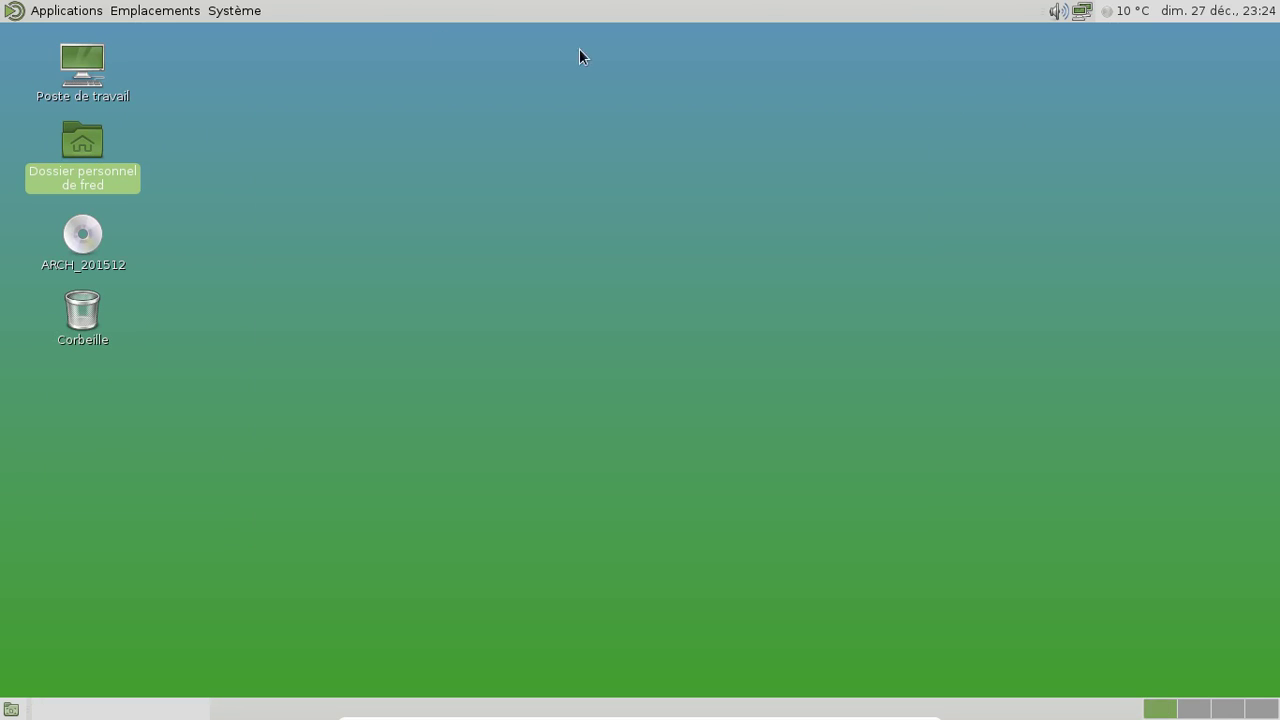
pyautogui.click(251, 9)
pyautogui.click(278, 240)
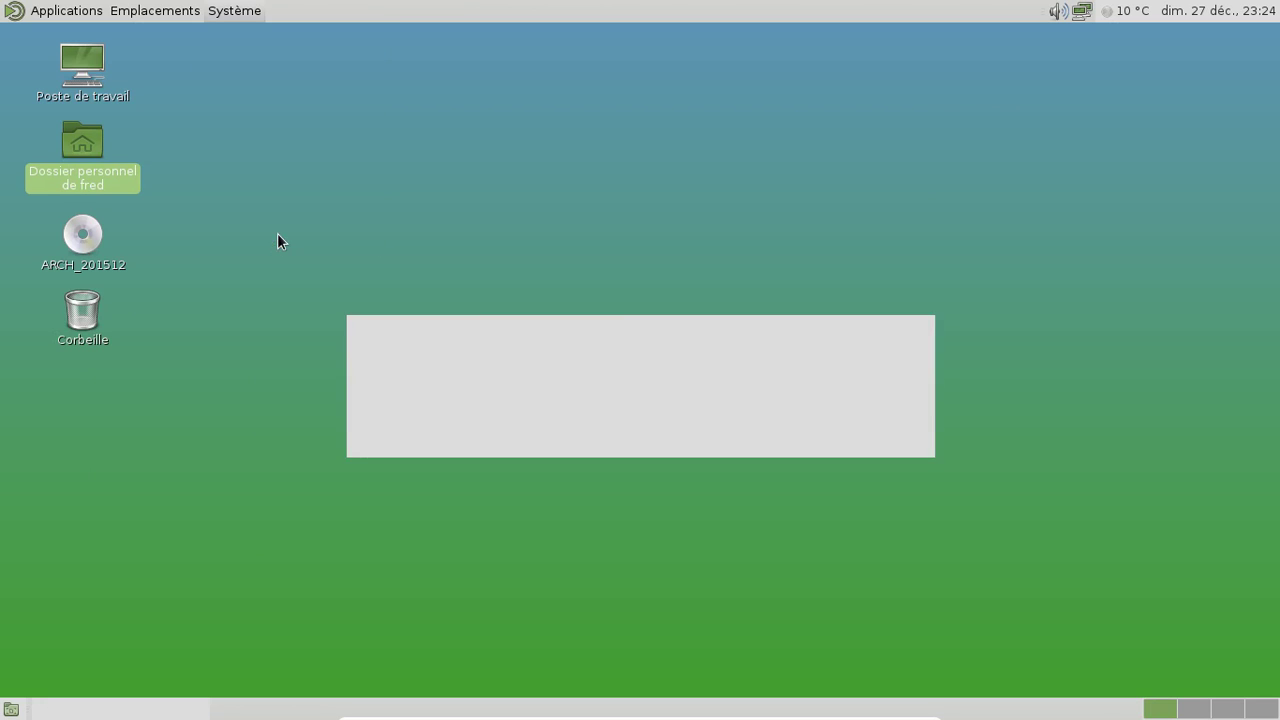
# Confirm the MATE shutdown, then start Arch Lxde and boot the default GRUB entry
pyautogui.click(868, 440)
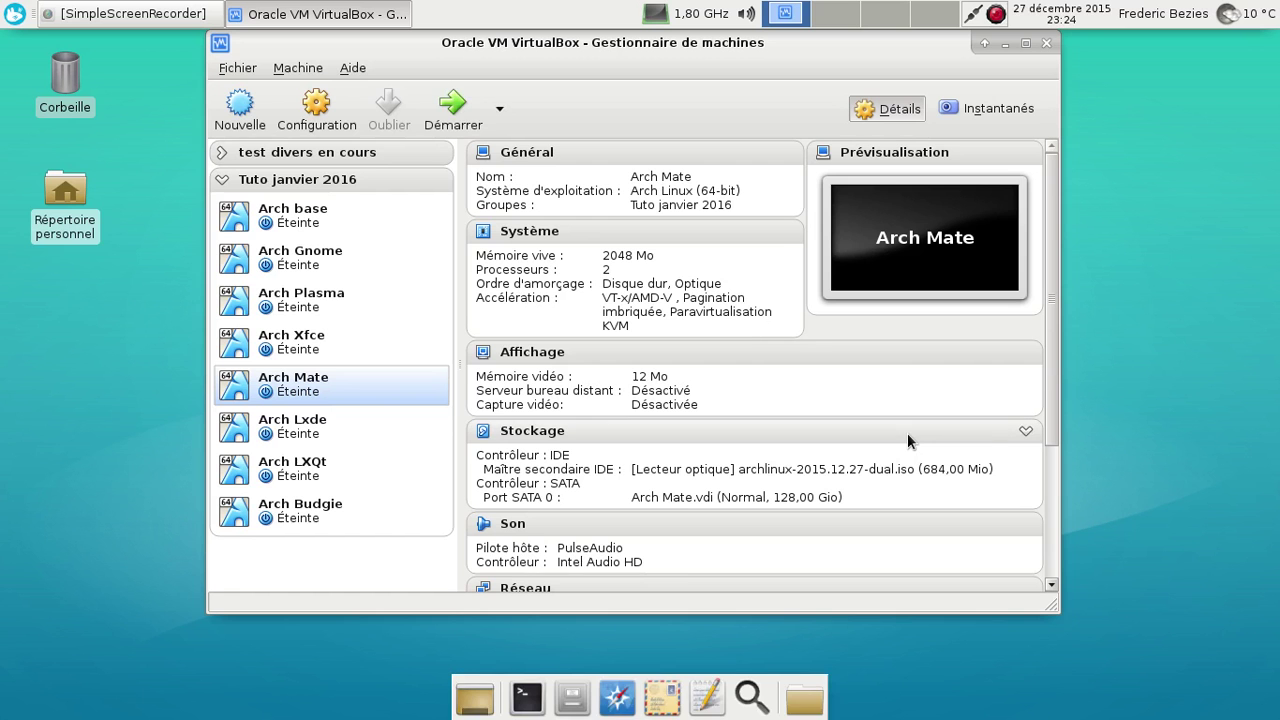
pyautogui.press('Down')
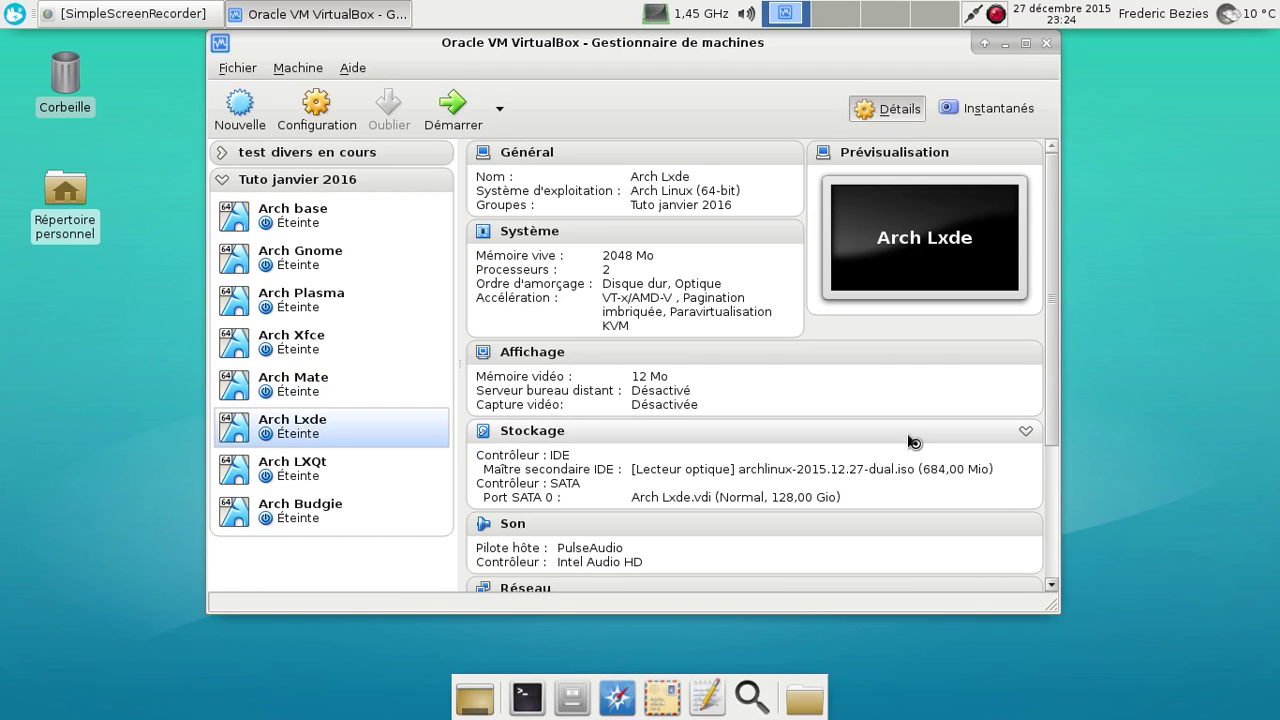
pyautogui.press('Return')
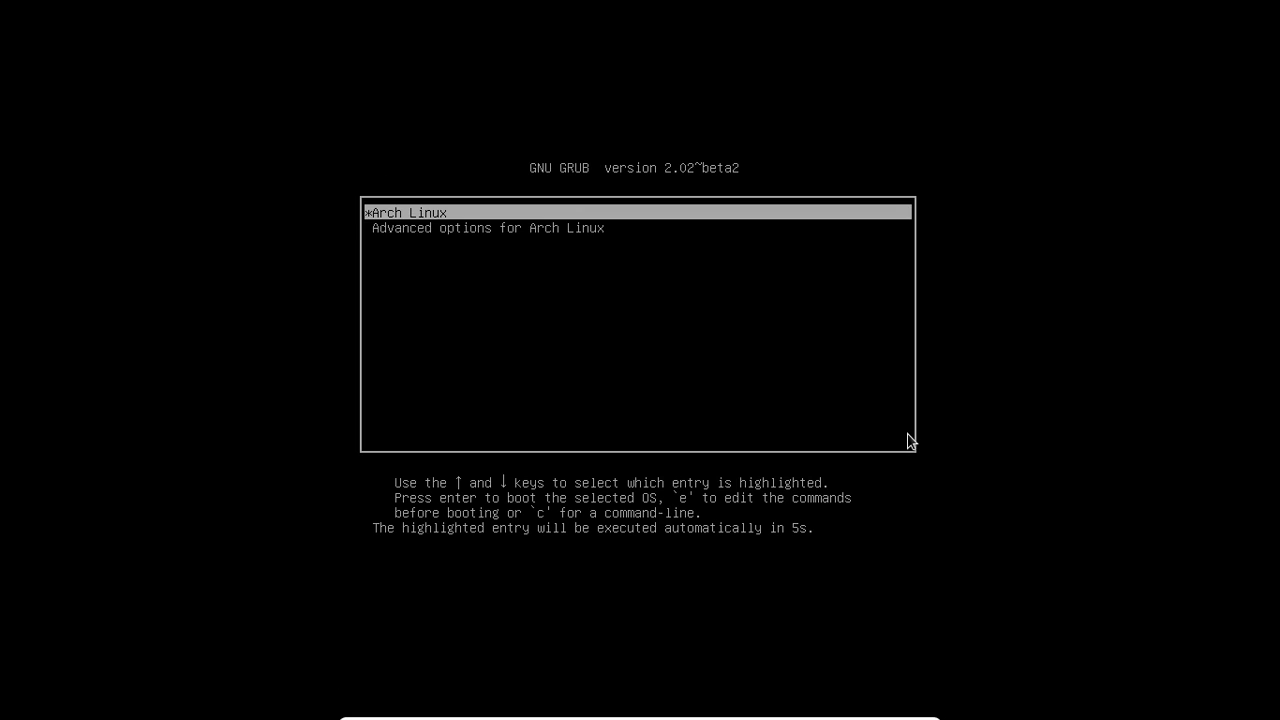
pyautogui.press('Return')
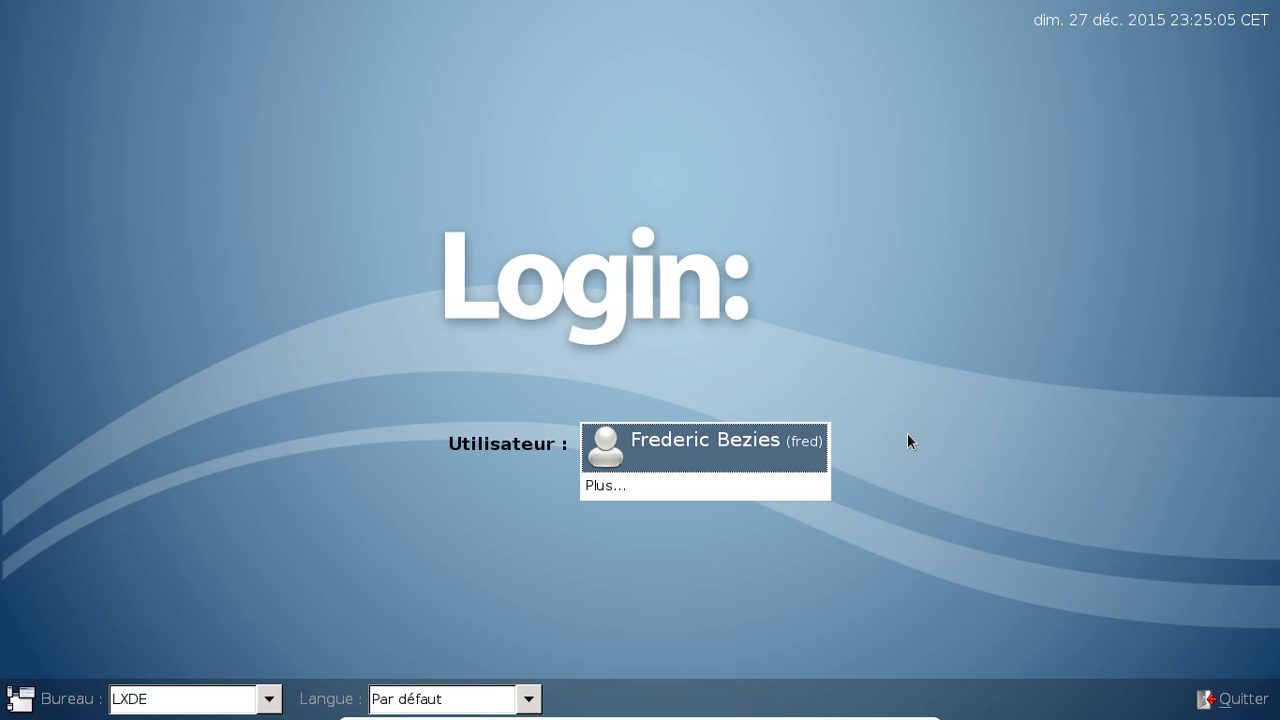
# Select the user in the greeter and log in to LXDE with the password
pyautogui.click(791, 454)
pyautogui.write('•••')
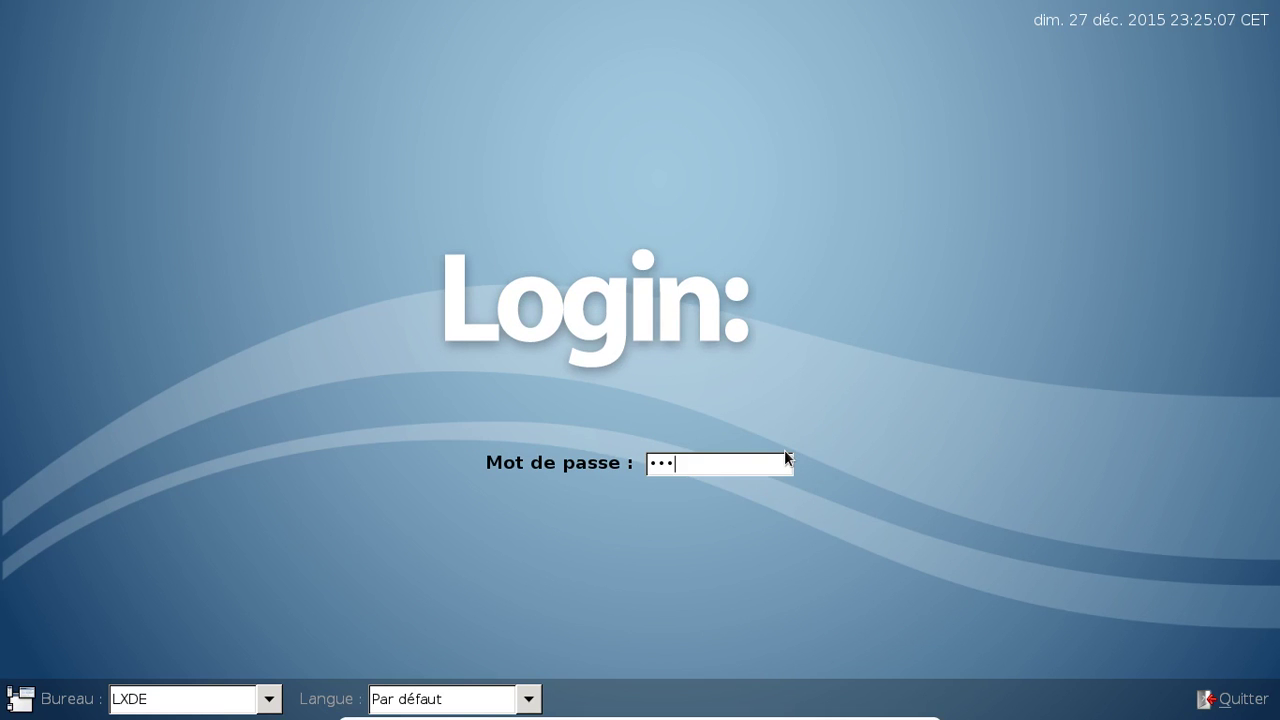
pyautogui.write('••••')
pyautogui.press('Return')
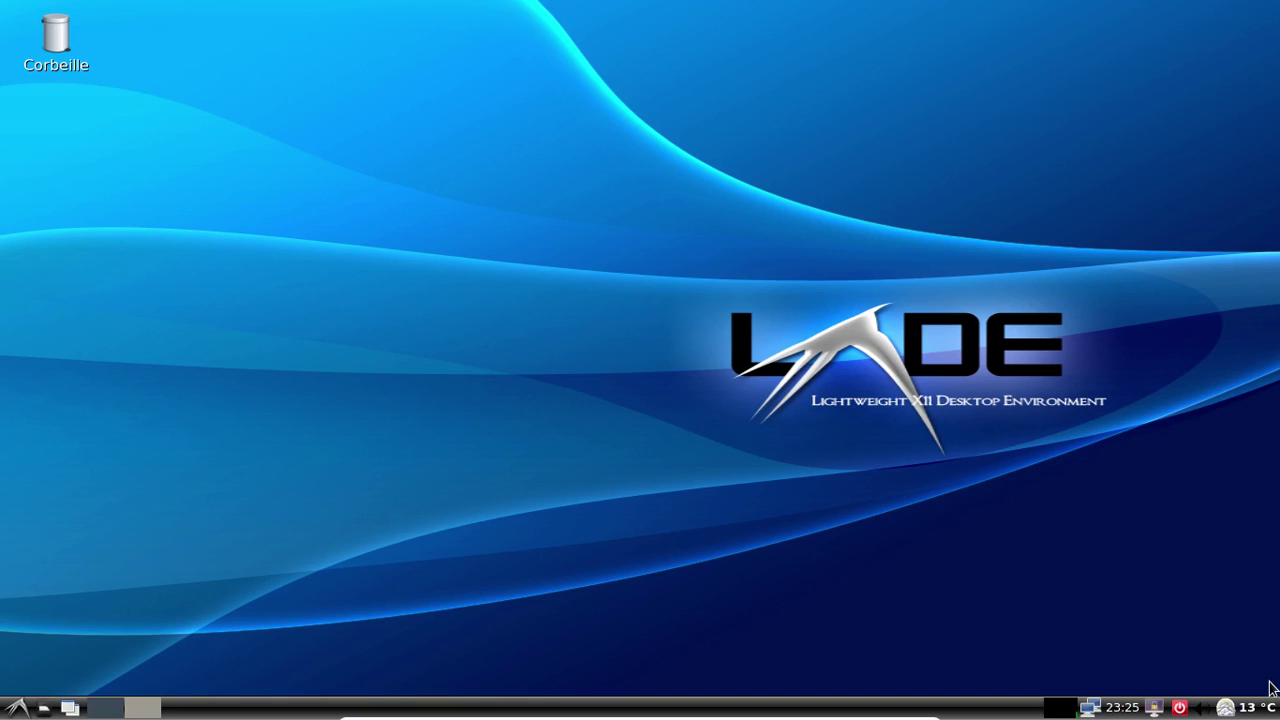
# Launch LXTerminal from Outils système and place it at the desktop's upper right
pyautogui.moveTo(1254, 708)
pyautogui.click(16, 708)
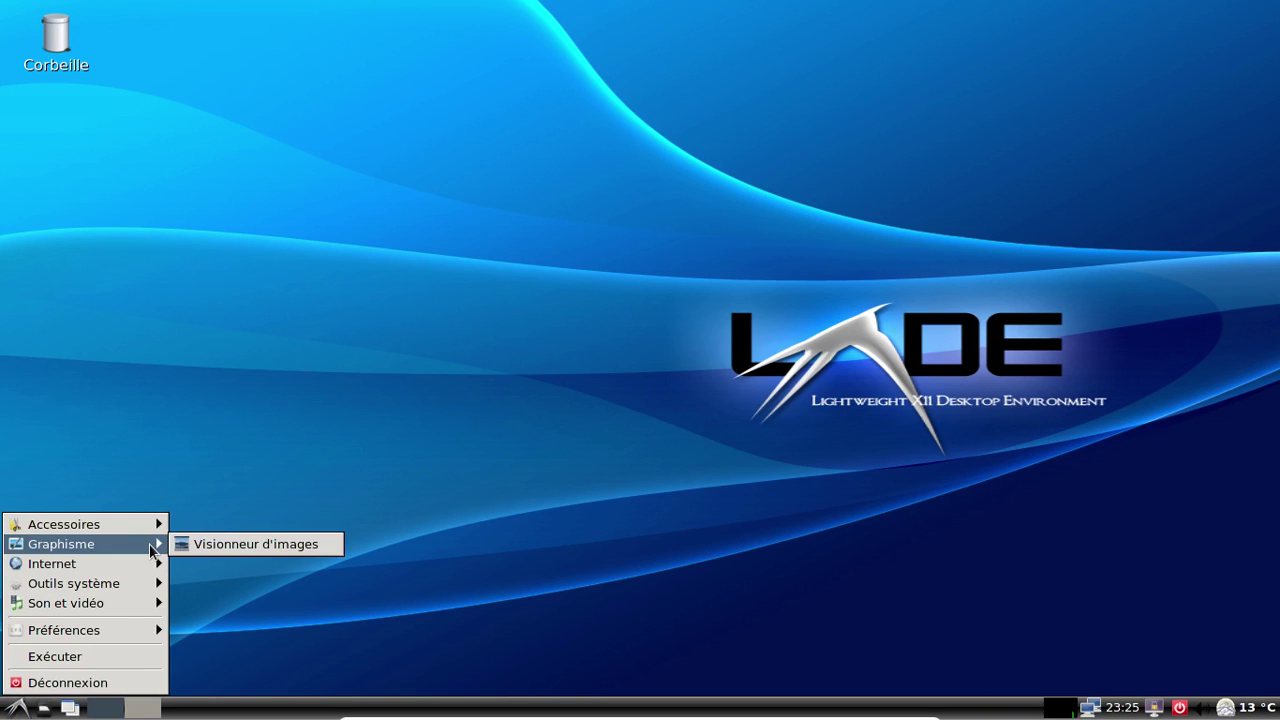
pyautogui.moveTo(142, 568)
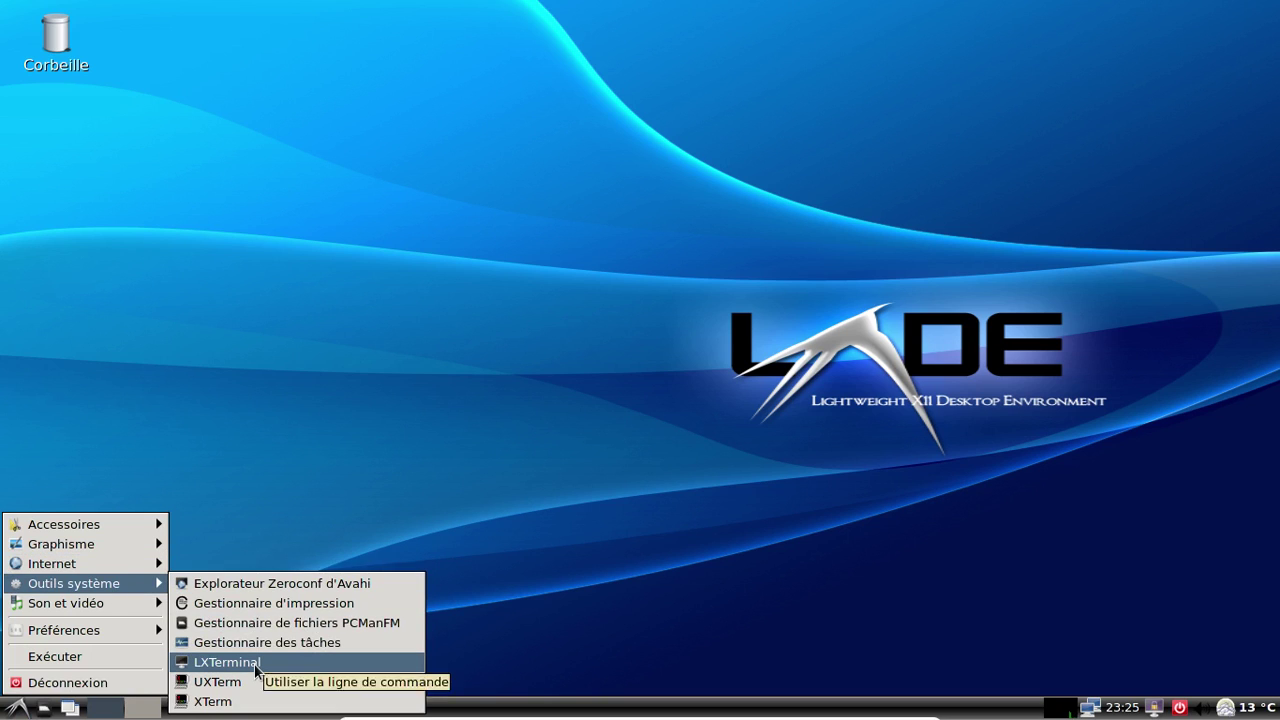
pyautogui.click(254, 663)
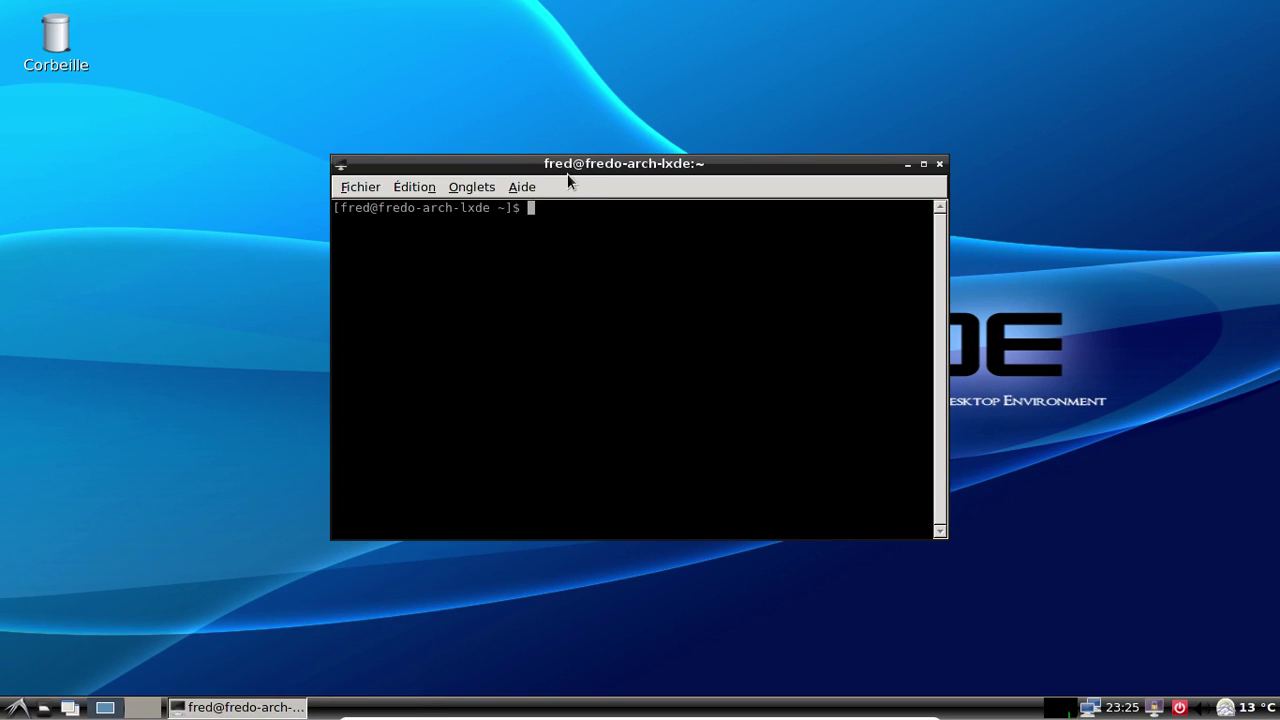
pyautogui.moveTo(567, 165); pyautogui.dragTo(792, 69)
pyautogui.click(18, 706)
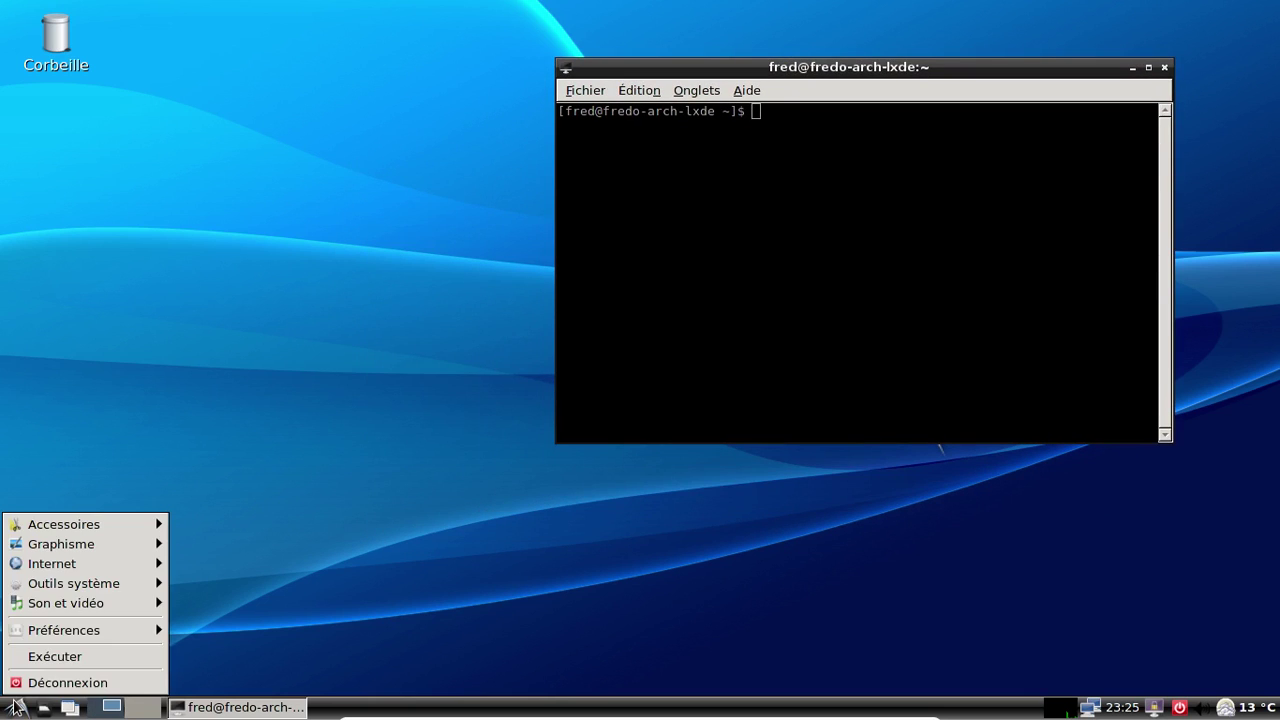
pyautogui.moveTo(85, 590)
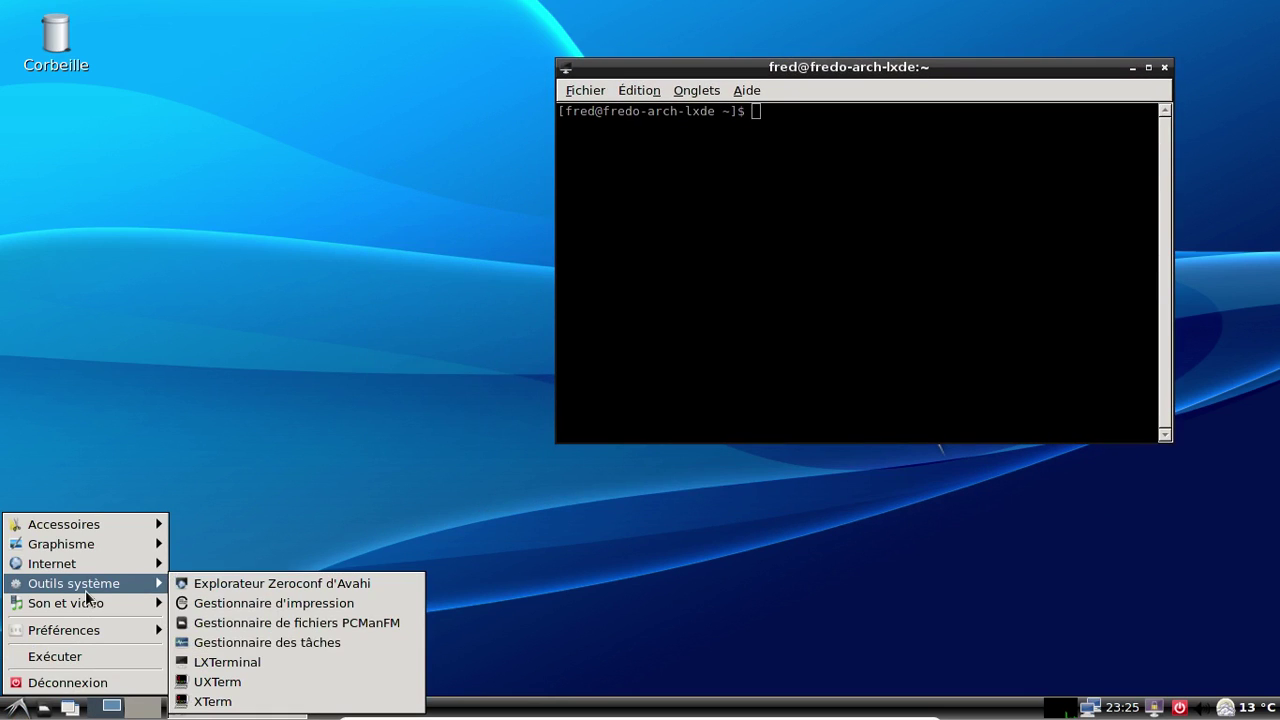
# View PCManFM's Aide > À propos, then close the file manager and the terminal
pyautogui.click(198, 625)
pyautogui.moveTo(326, 234); pyautogui.dragTo(441, 146)
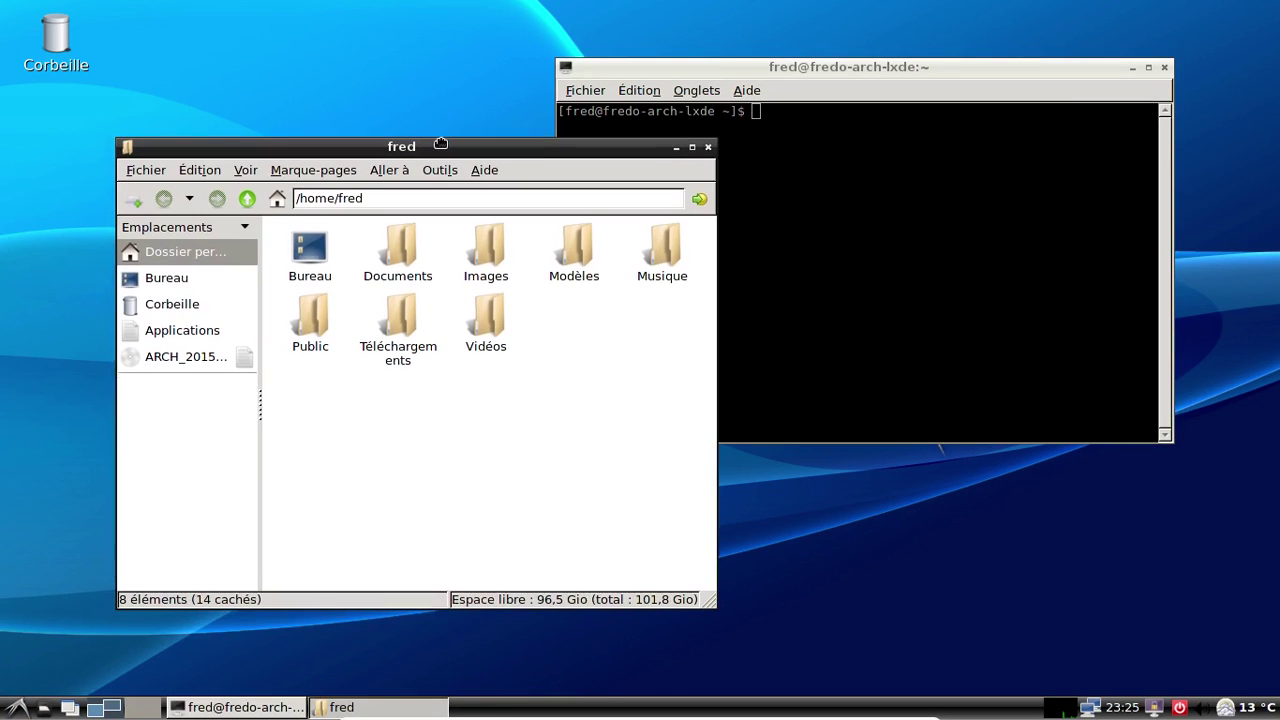
pyautogui.click(484, 169)
pyautogui.click(502, 190)
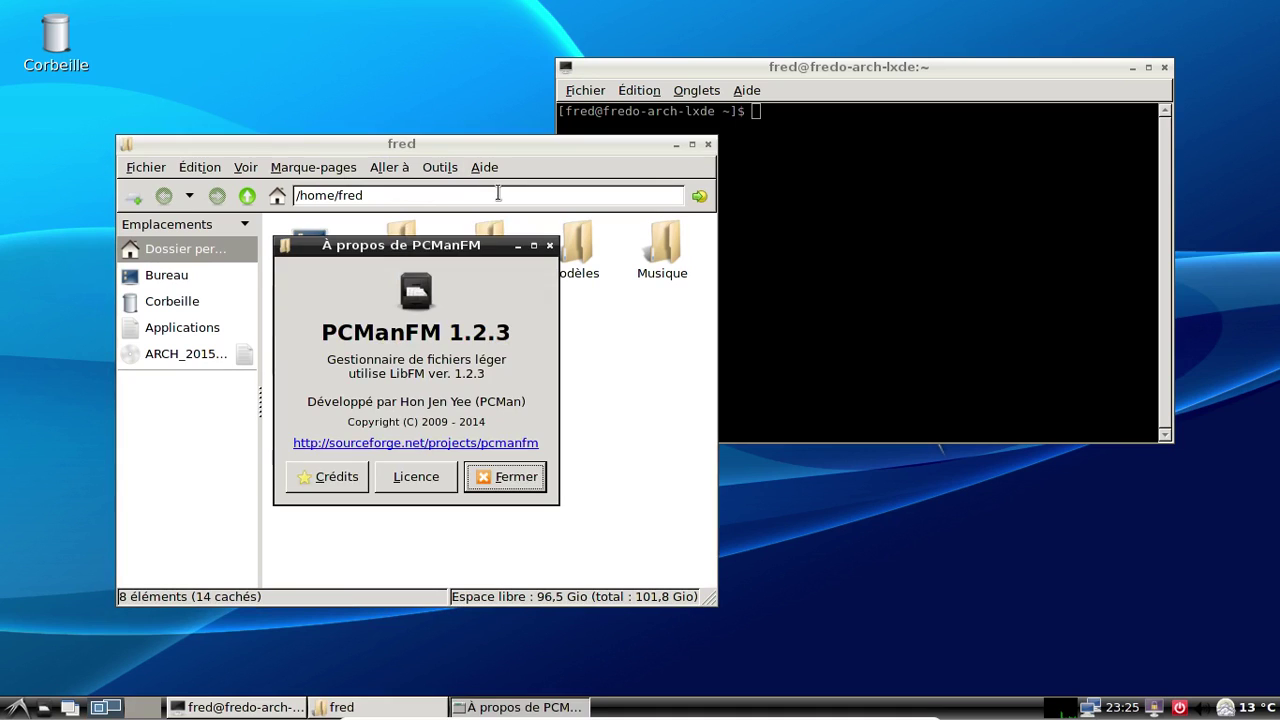
pyautogui.click(480, 470)
pyautogui.click(707, 144)
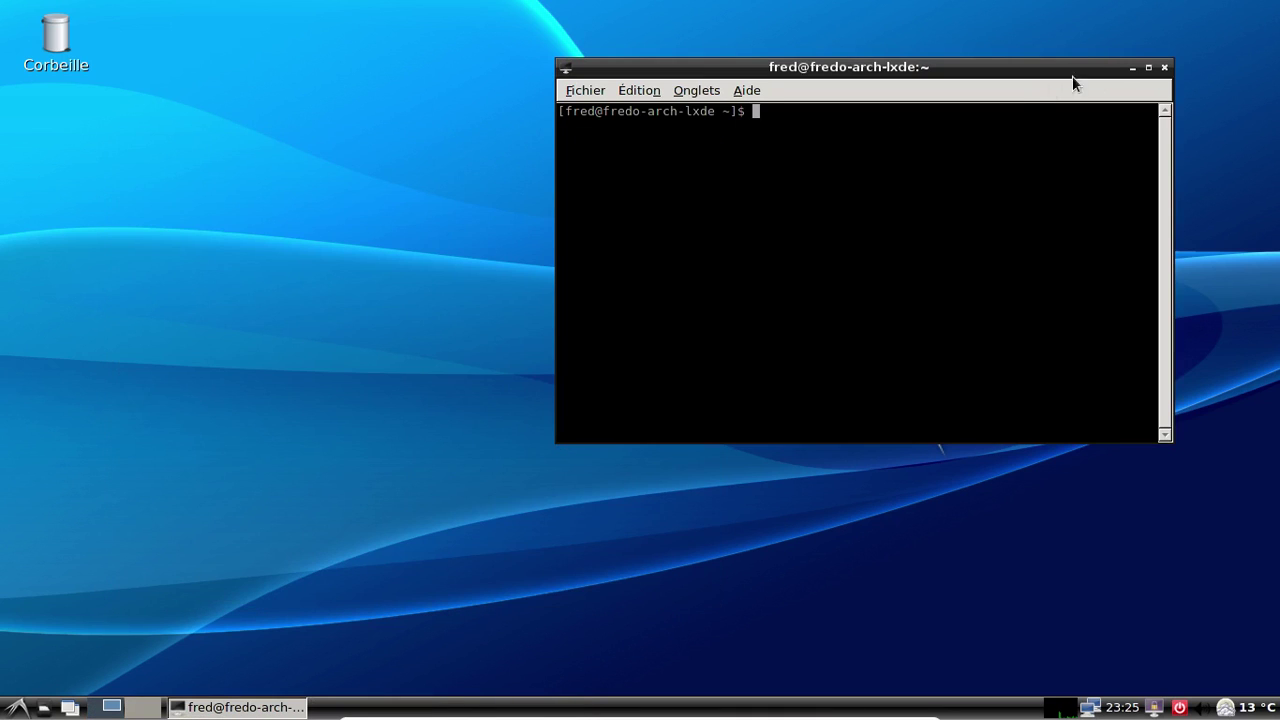
pyautogui.click(1164, 67)
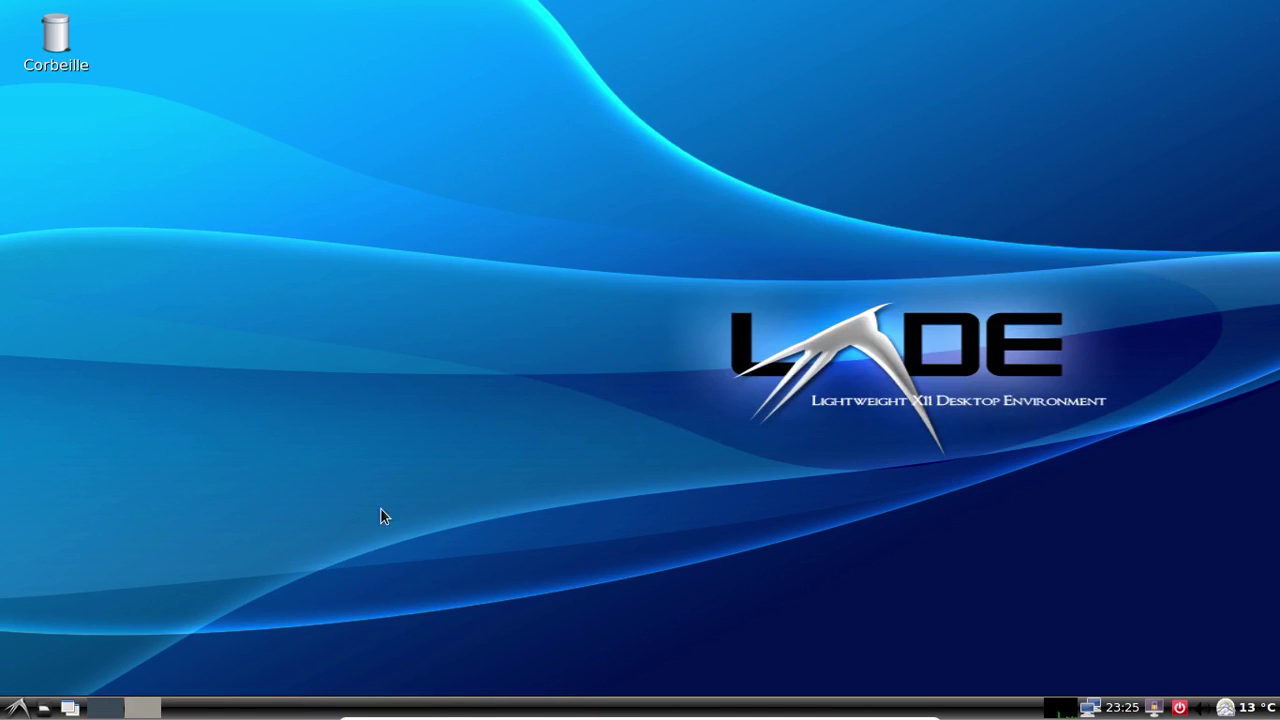
# Launch LXMusic from Son et vidéo and close it again
pyautogui.click(16, 708)
pyautogui.moveTo(111, 606)
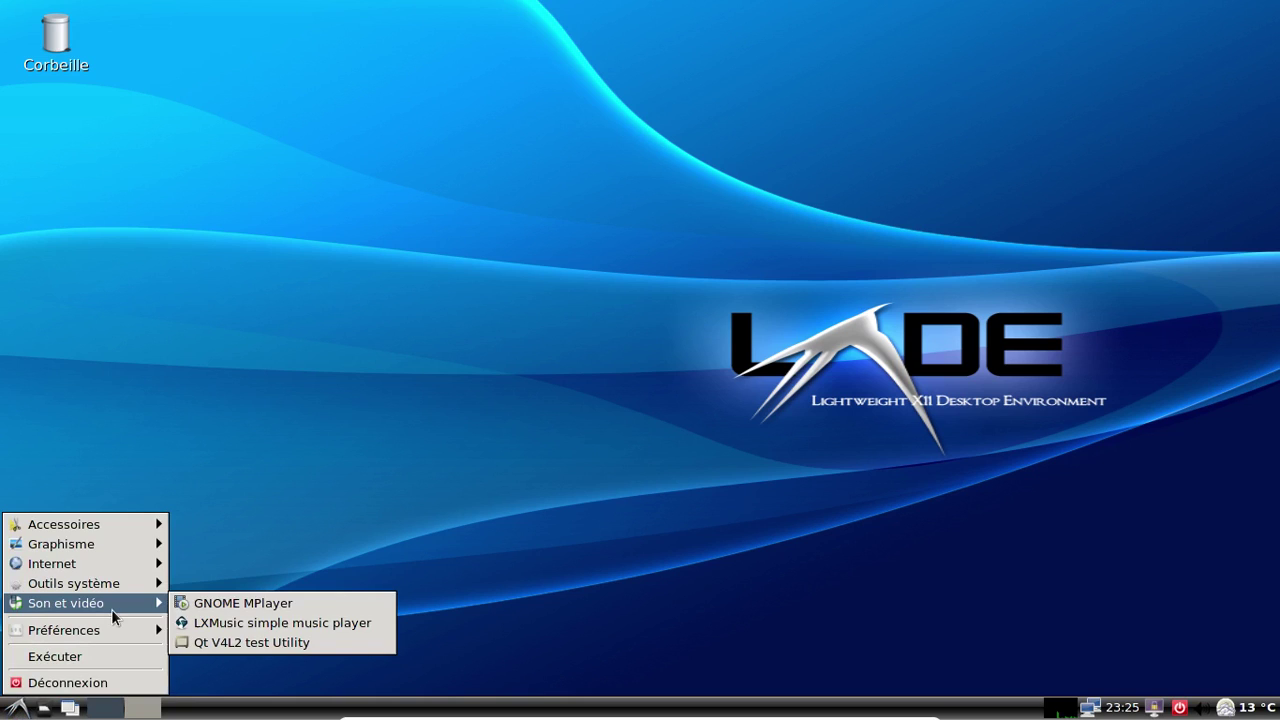
pyautogui.click(254, 623)
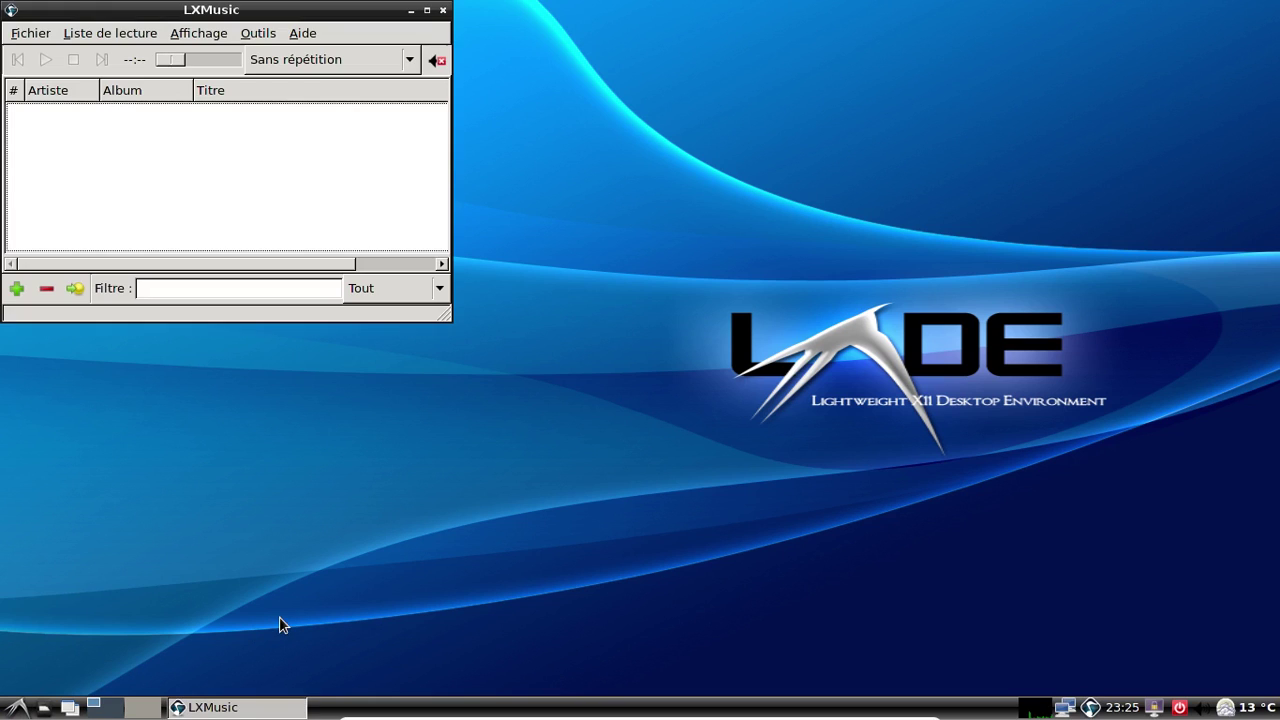
pyautogui.click(444, 10)
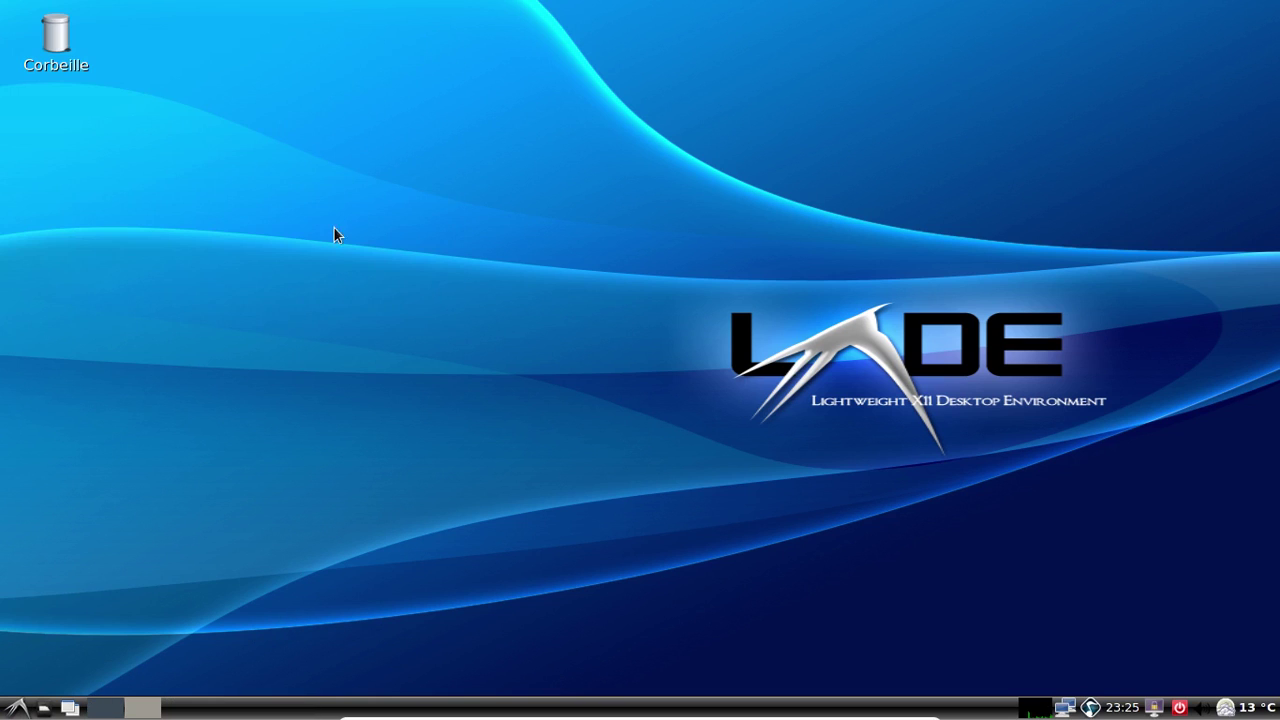
pyautogui.click(16, 707)
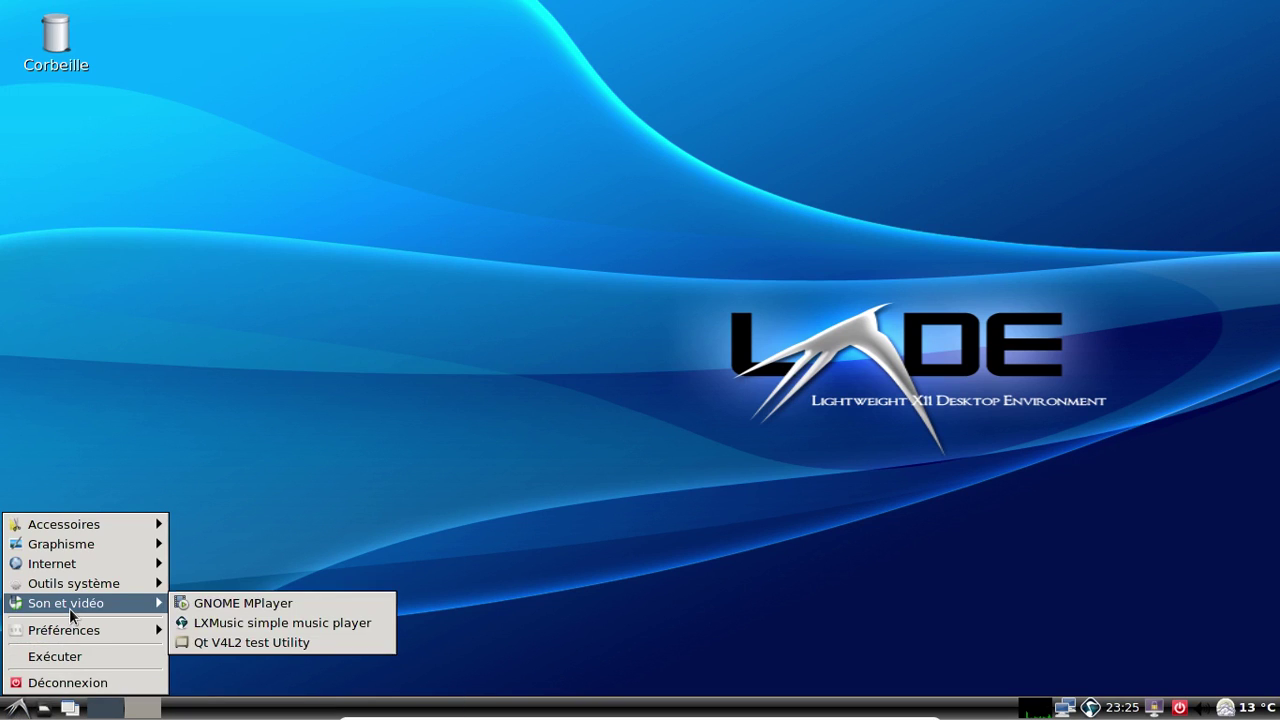
pyautogui.moveTo(72, 586)
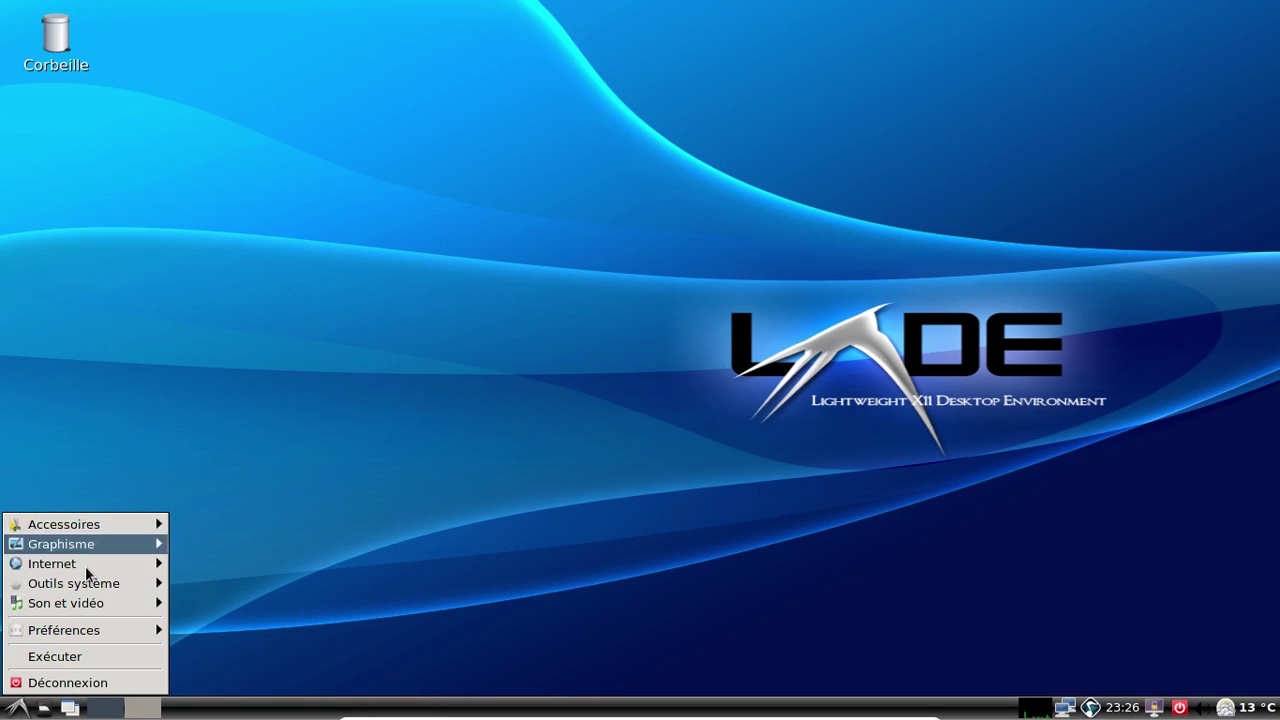
pyautogui.moveTo(102, 634)
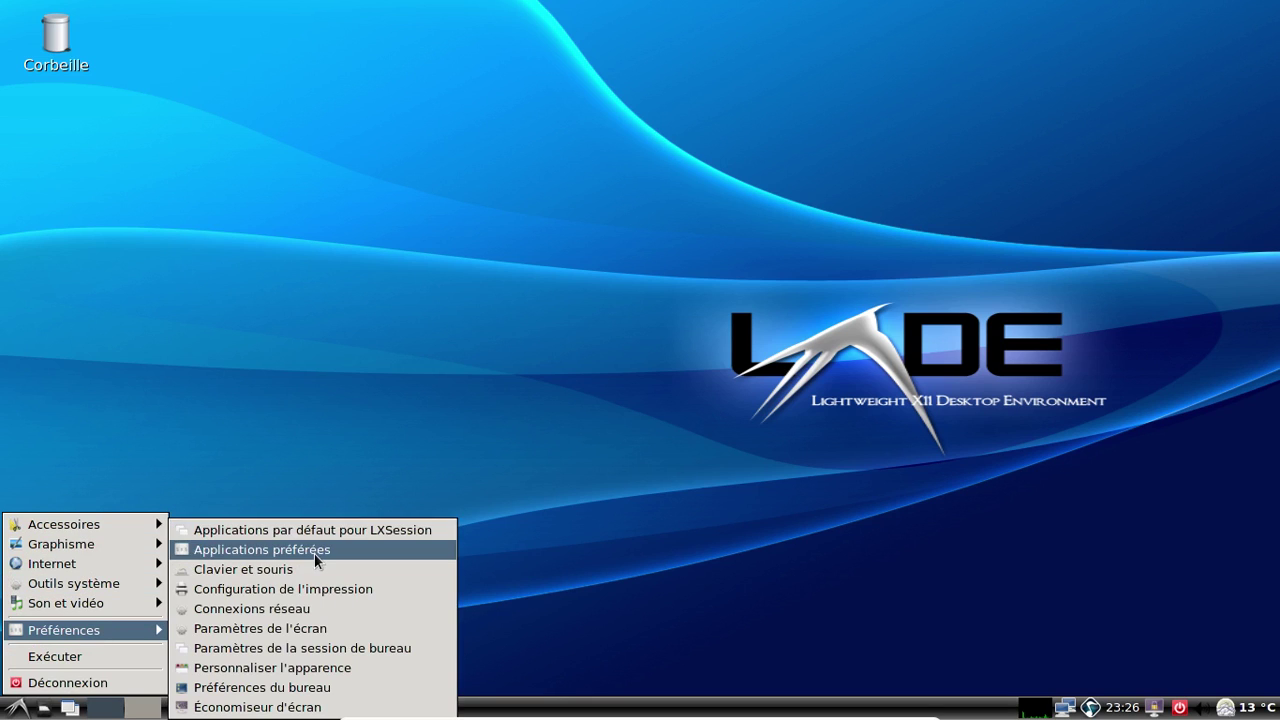
# Review the LXDE desktop preferences' icons and advanced tabs, then close the window
pyautogui.click(310, 695)
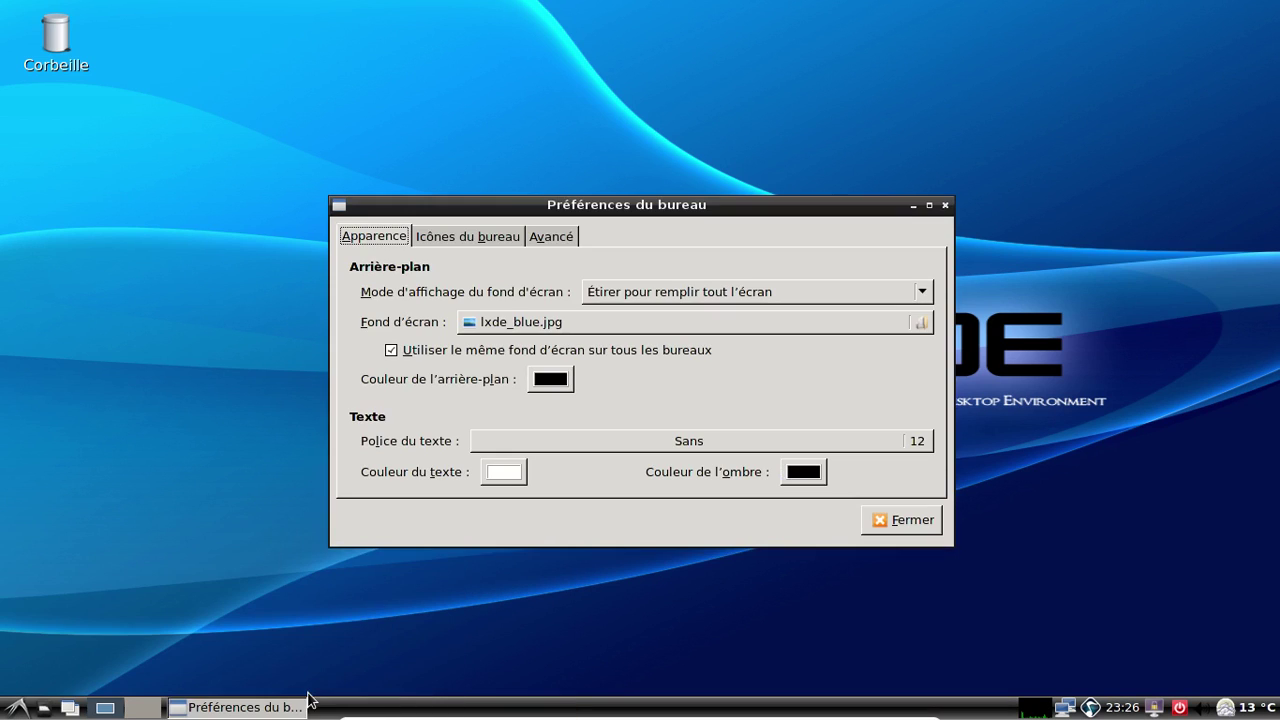
pyautogui.click(494, 234)
pyautogui.click(556, 236)
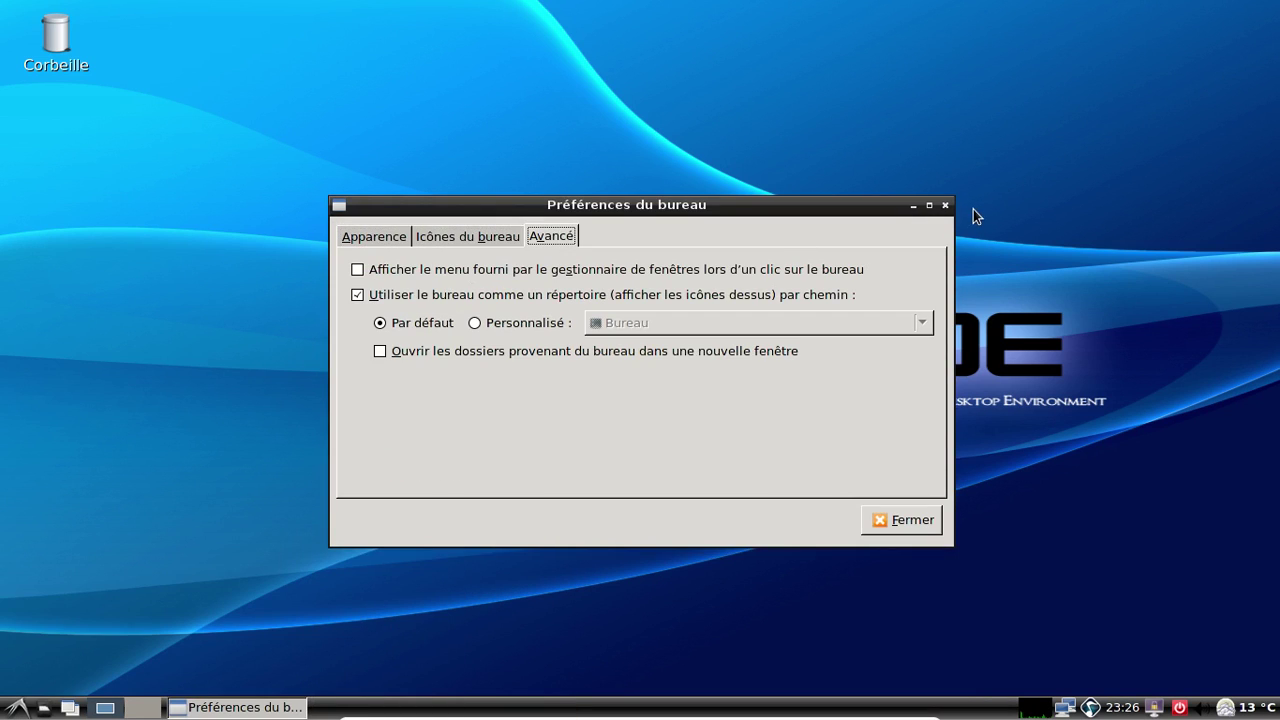
pyautogui.click(945, 205)
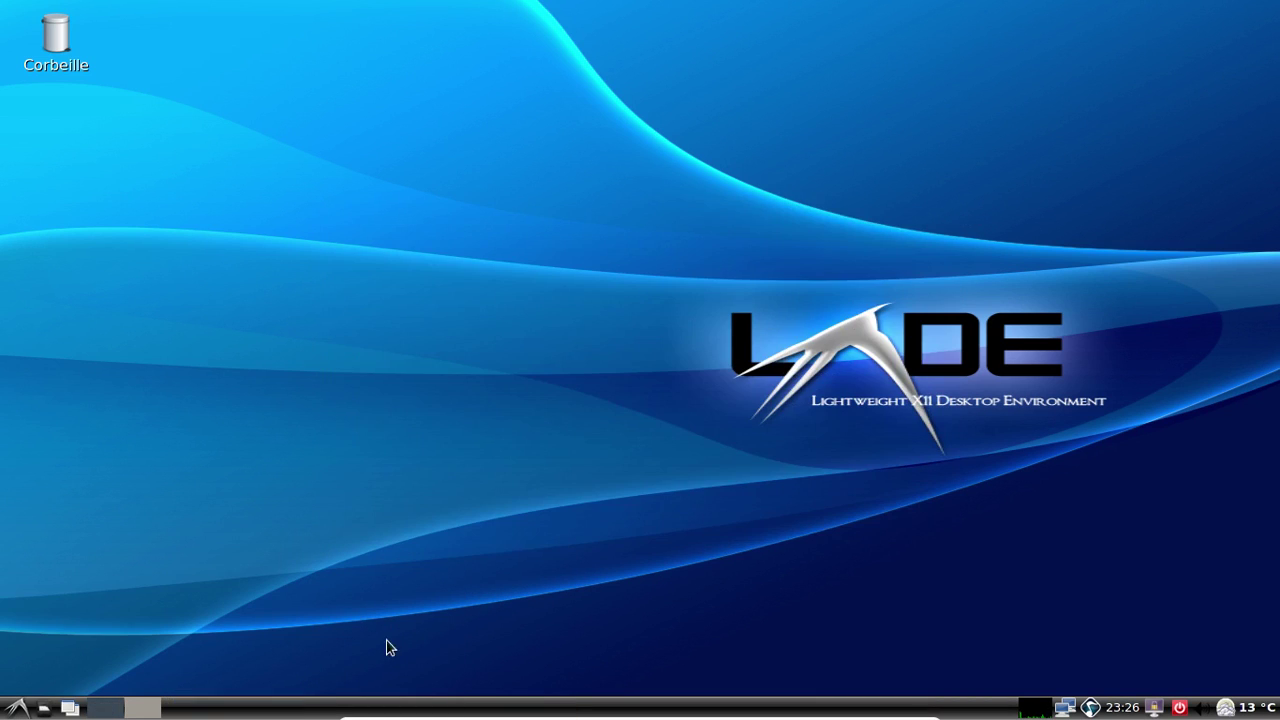
# Quit LXMusic from the tray and shut down the Arch Lxde machine via Déconnexion > Arrêter
pyautogui.rightClick(1090, 708)
pyautogui.click(1045, 692)
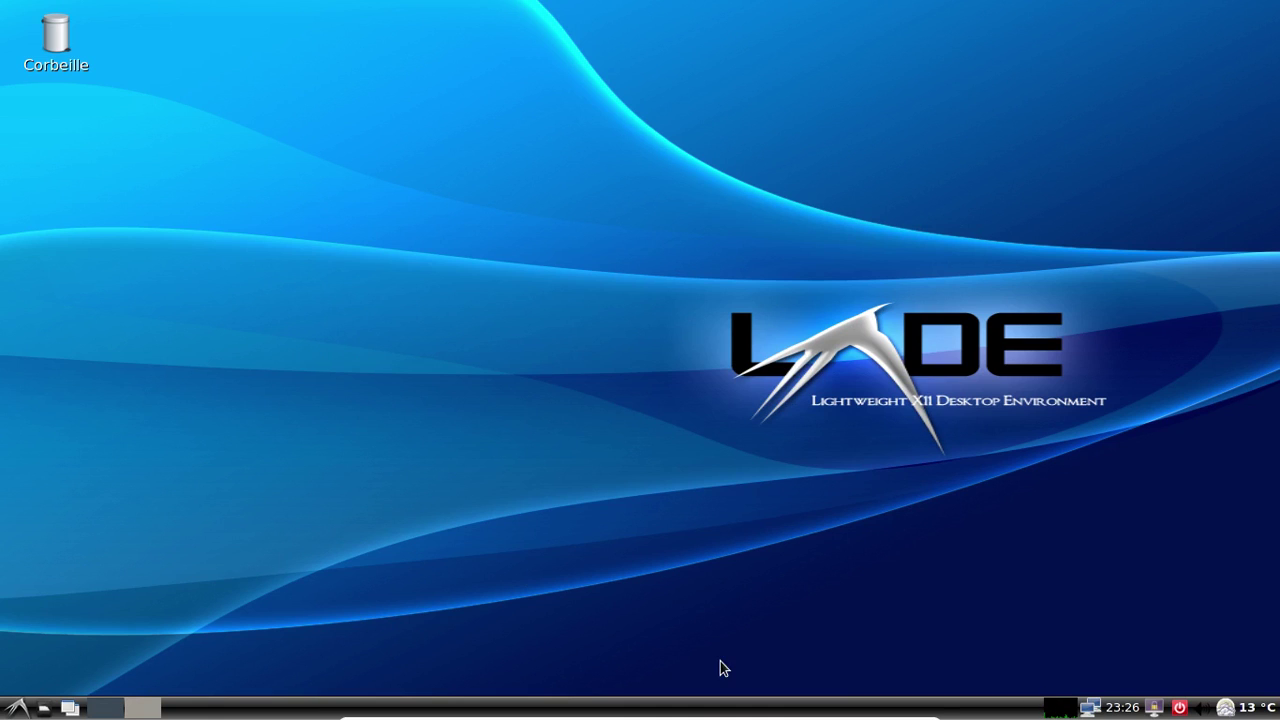
pyautogui.click(16, 708)
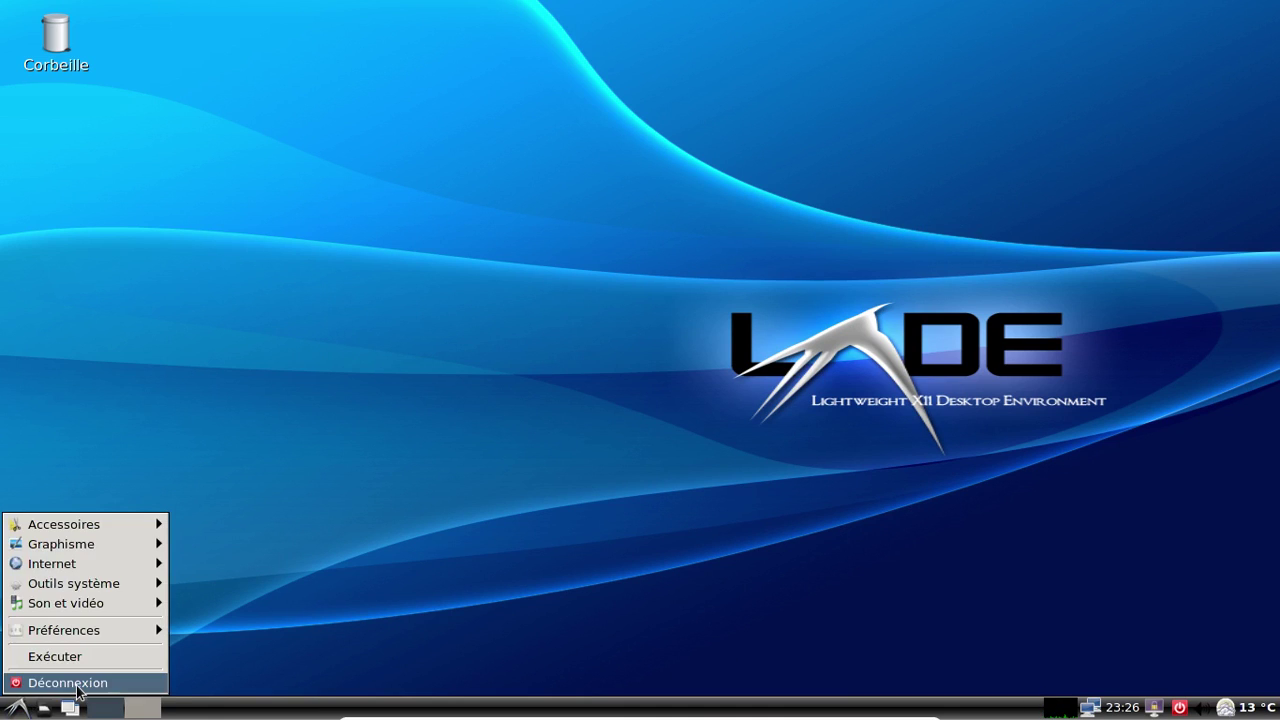
pyautogui.click(112, 677)
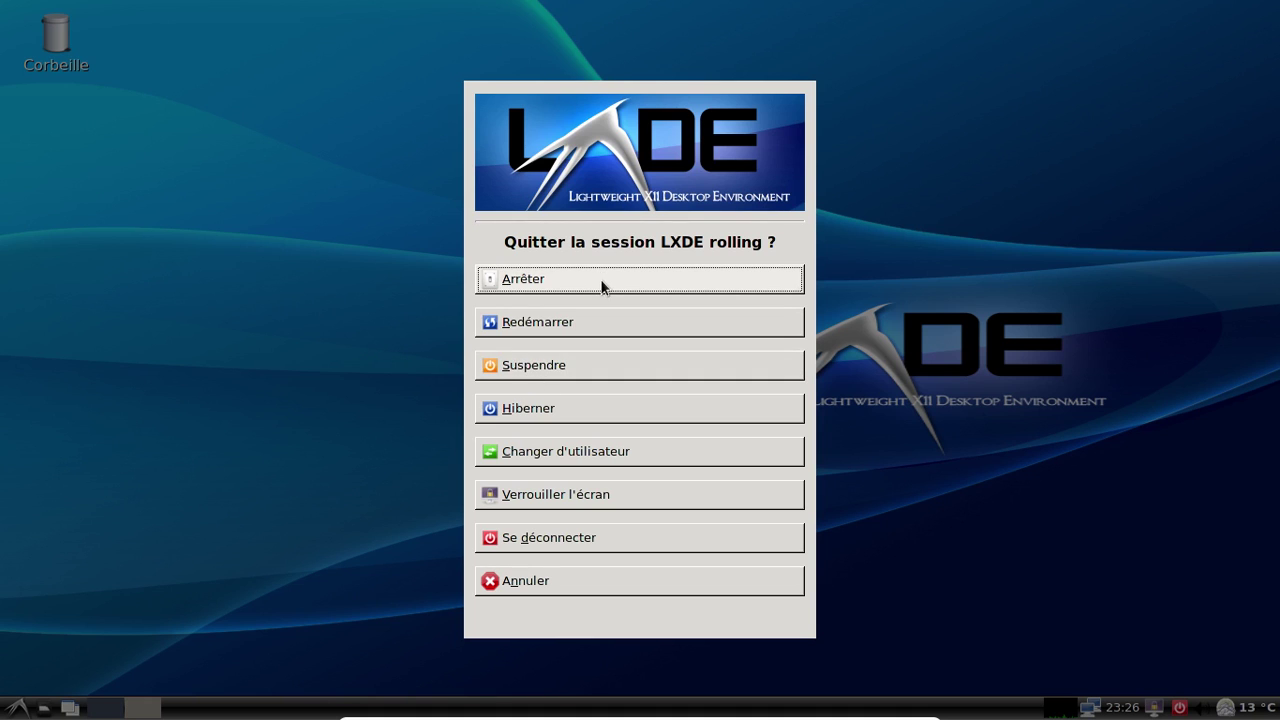
pyautogui.click(601, 281)
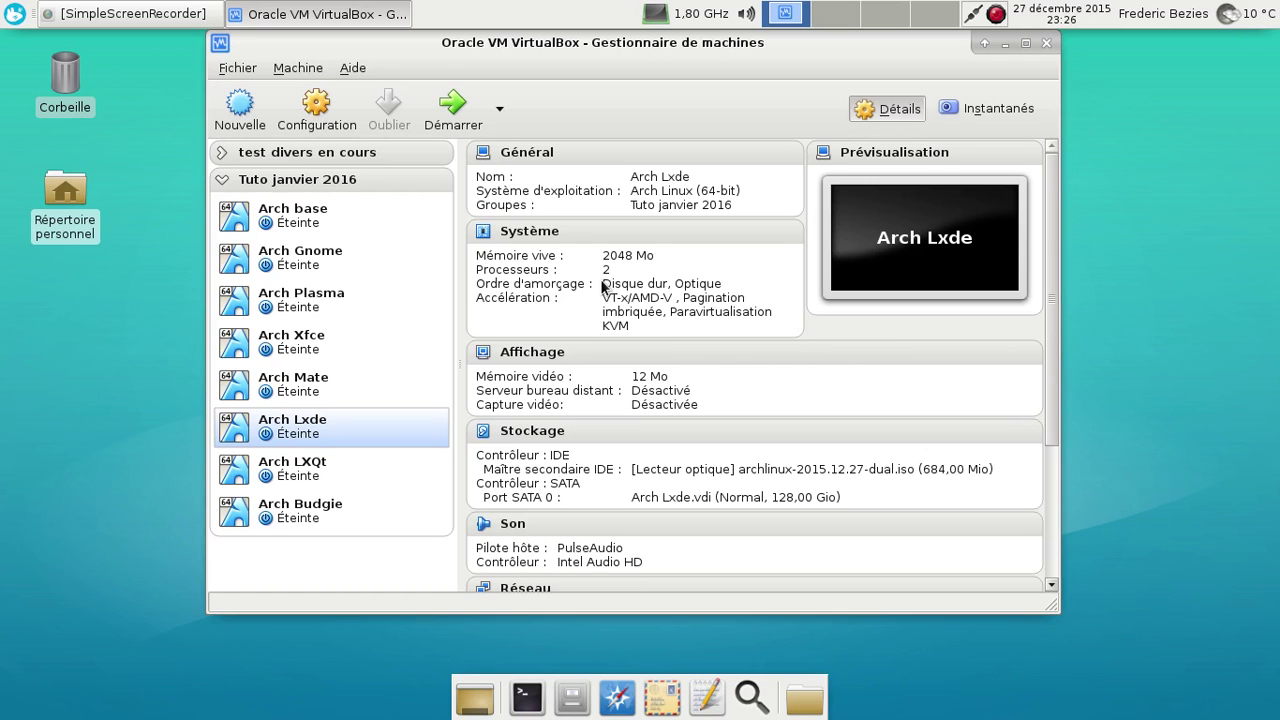
# Start the Arch LXQt virtual machine and boot the default Arch Linux GRUB entry
pyautogui.press('Down')
pyautogui.press('Return')
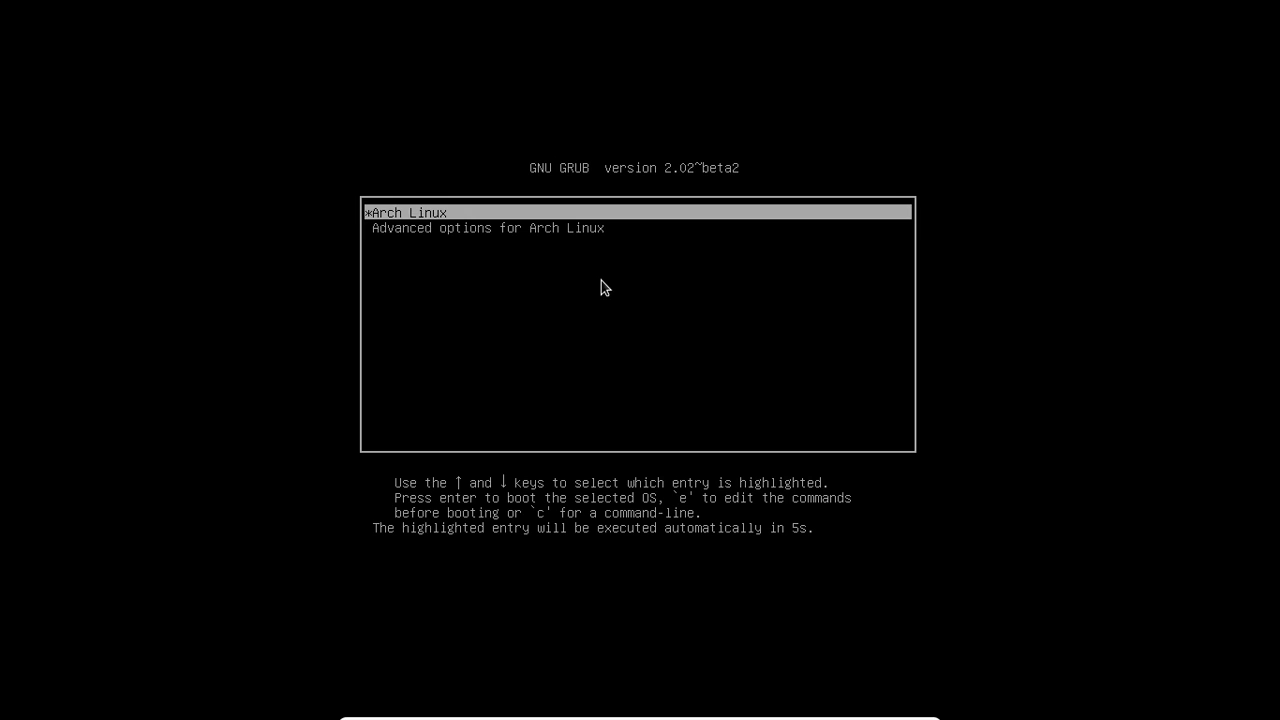
pyautogui.press('Return')
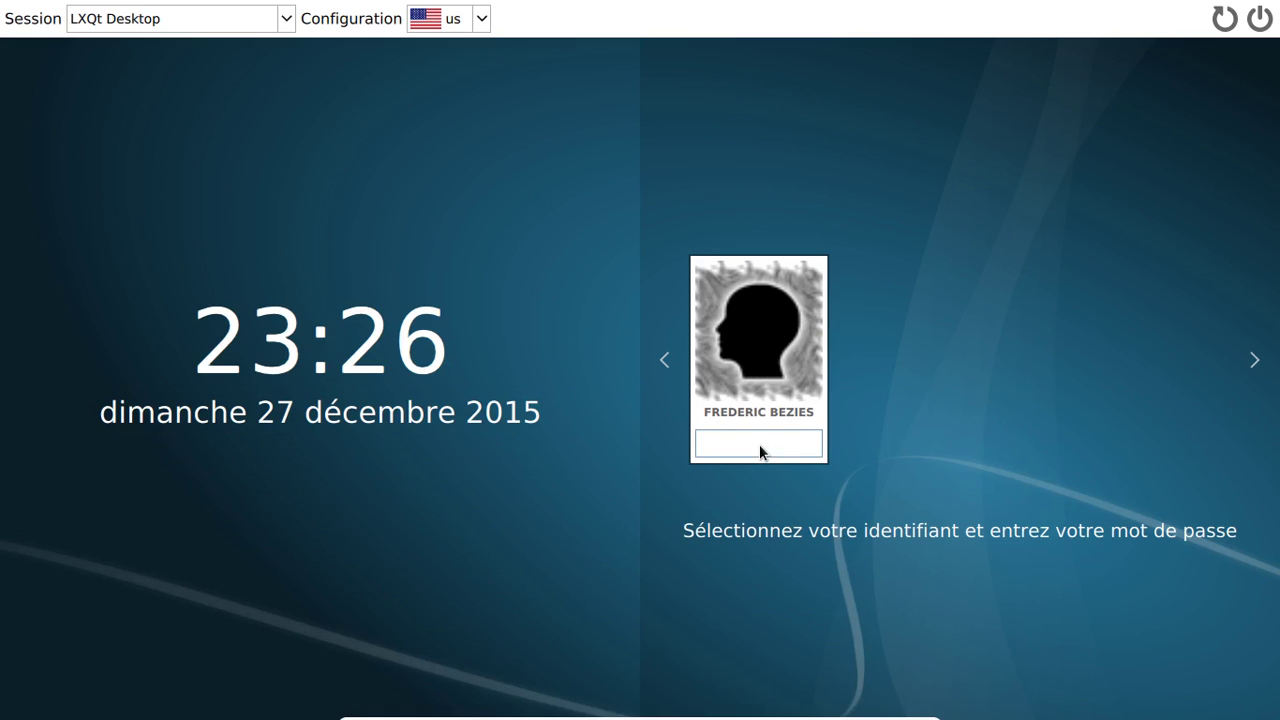
# Log into the LXQt Desktop session with the account password
pyautogui.click(759, 446)
pyautogui.write('•••••••••')
pyautogui.press('Return')
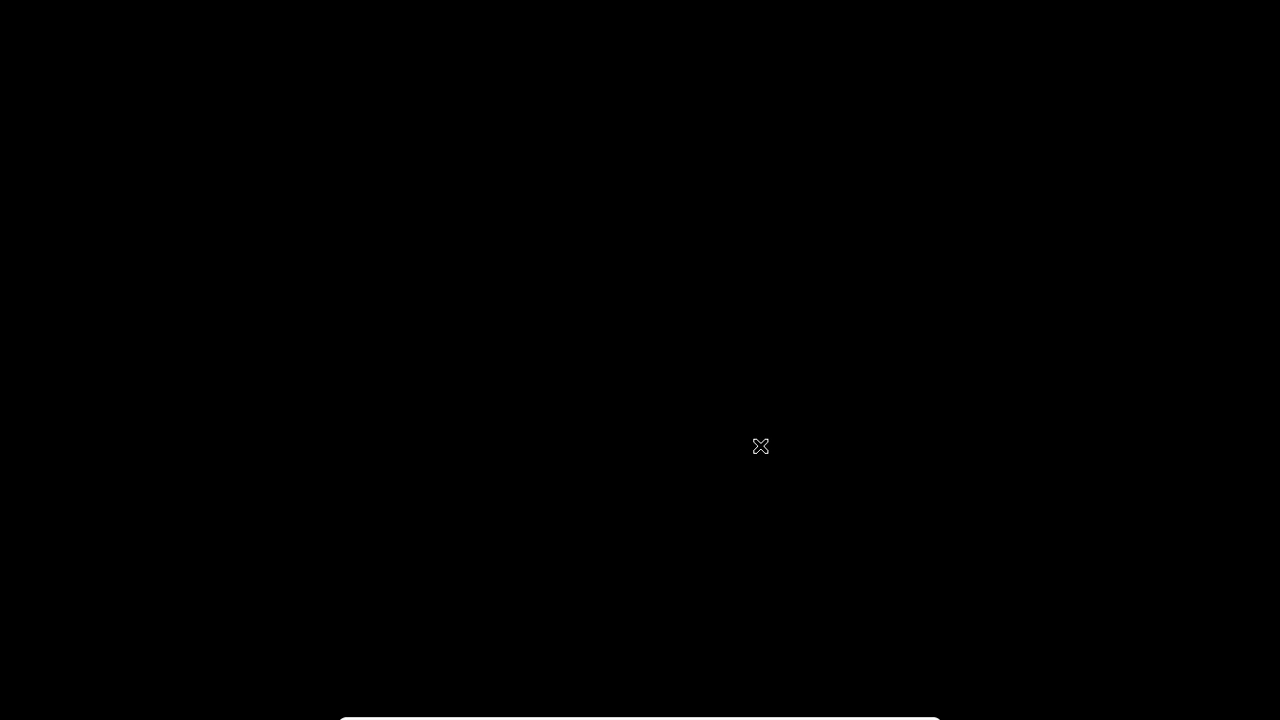